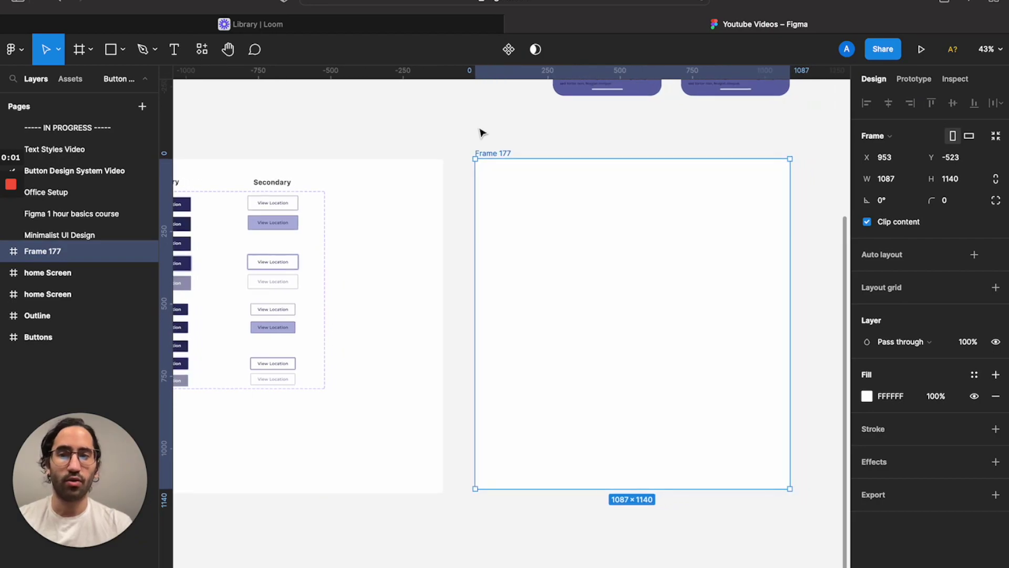
# - Rename the empty frame Frame 177 as Button Components
pyautogui.click(542, 144)
pyautogui.scroll(2, 543, 145)
pyautogui.scroll(3, 544, 145)
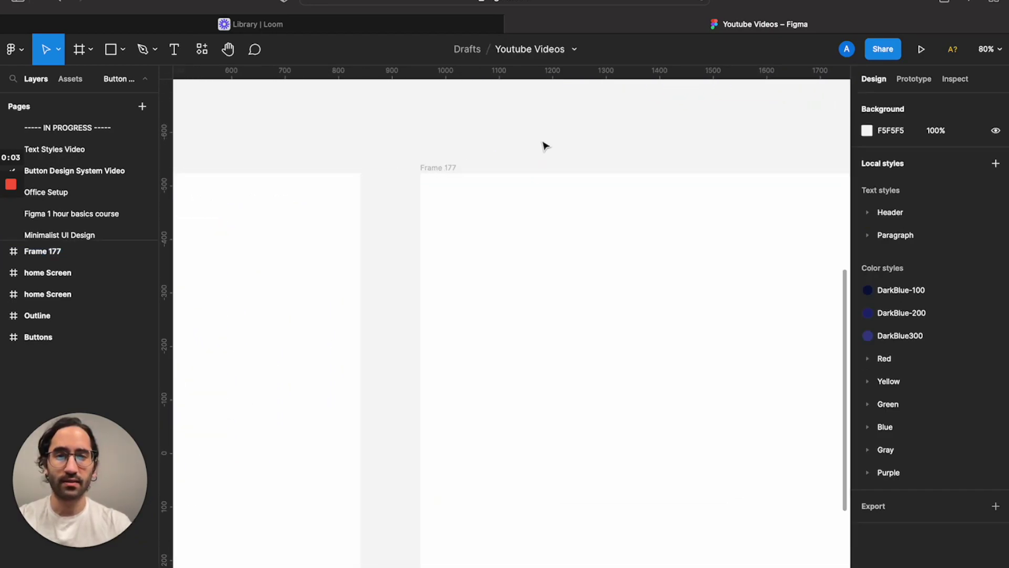
pyautogui.moveTo(56, 466); pyautogui.dragTo(487, 446)
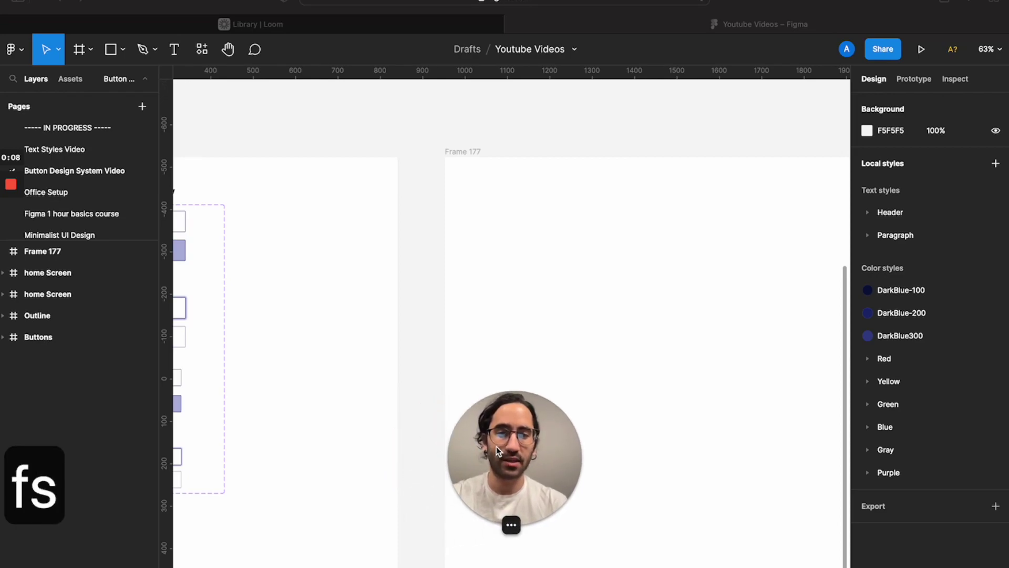
pyautogui.click(378, 342)
pyautogui.scroll(-5, 377, 342)
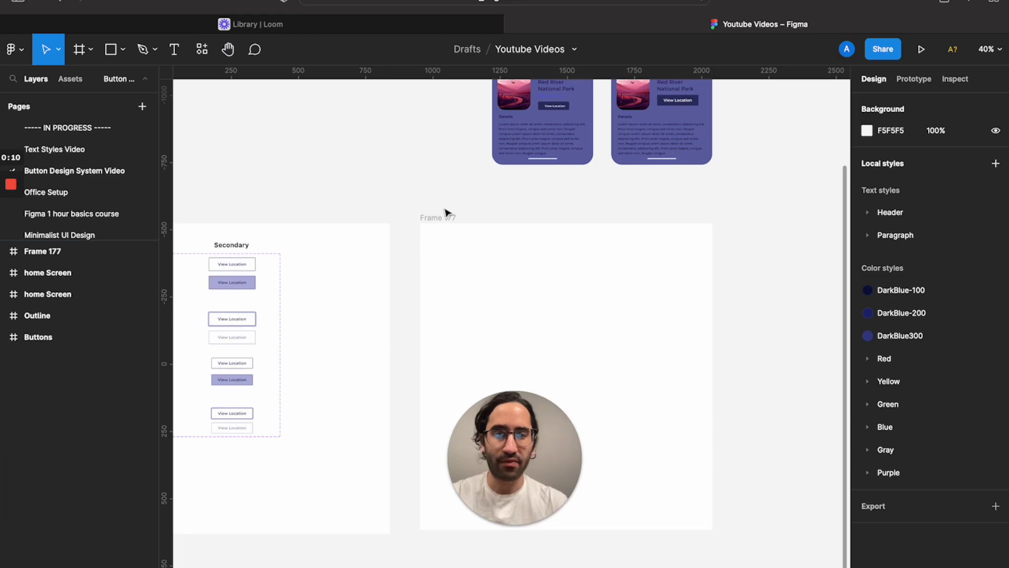
pyautogui.doubleClick(439, 217)
pyautogui.write('Button Components')
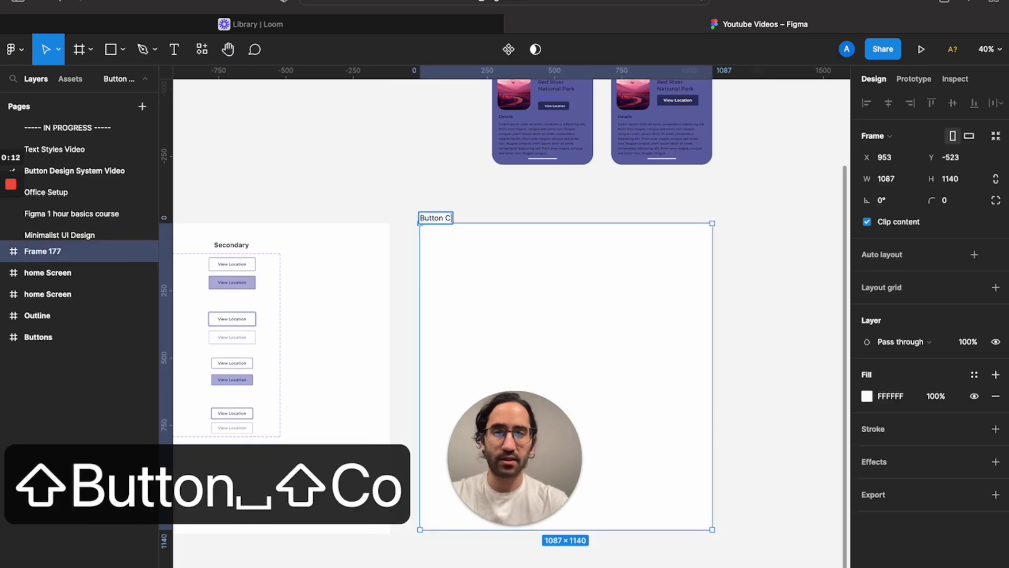
pyautogui.click(533, 196)
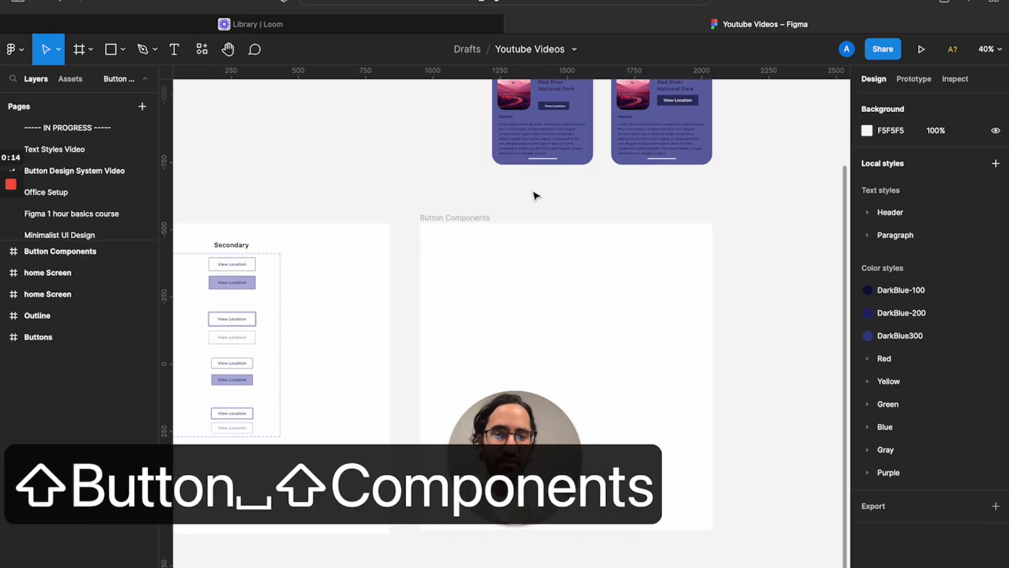
# - Copy the Standard, Primary and Secondary headings and the row labels from the Buttons frame into the Button Components frame
pyautogui.scroll(-2, 531, 234)
pyautogui.moveTo(501, 420); pyautogui.dragTo(873, 473)
pyautogui.click(799, 226)
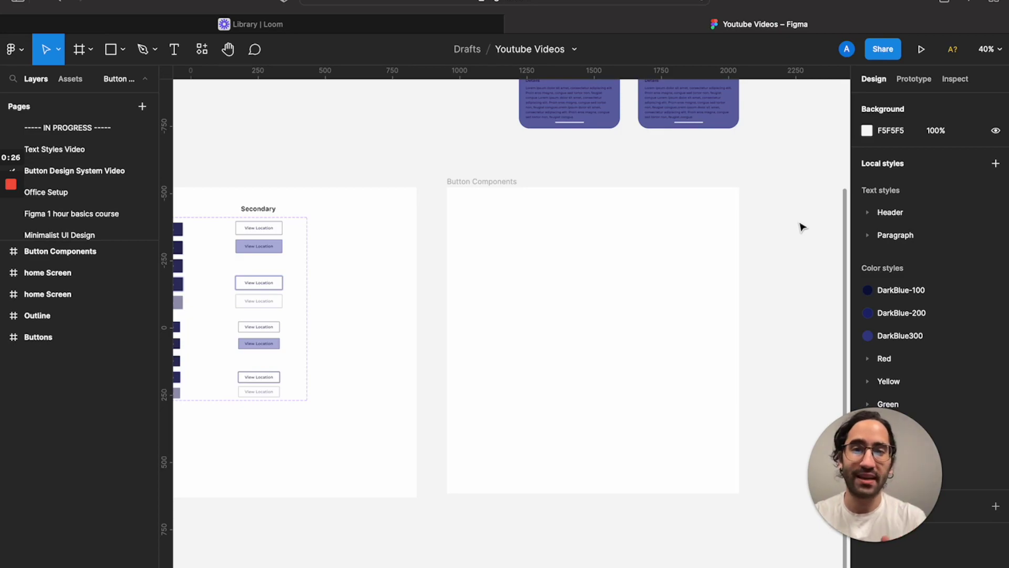
pyautogui.hscroll(-5, 799, 225)
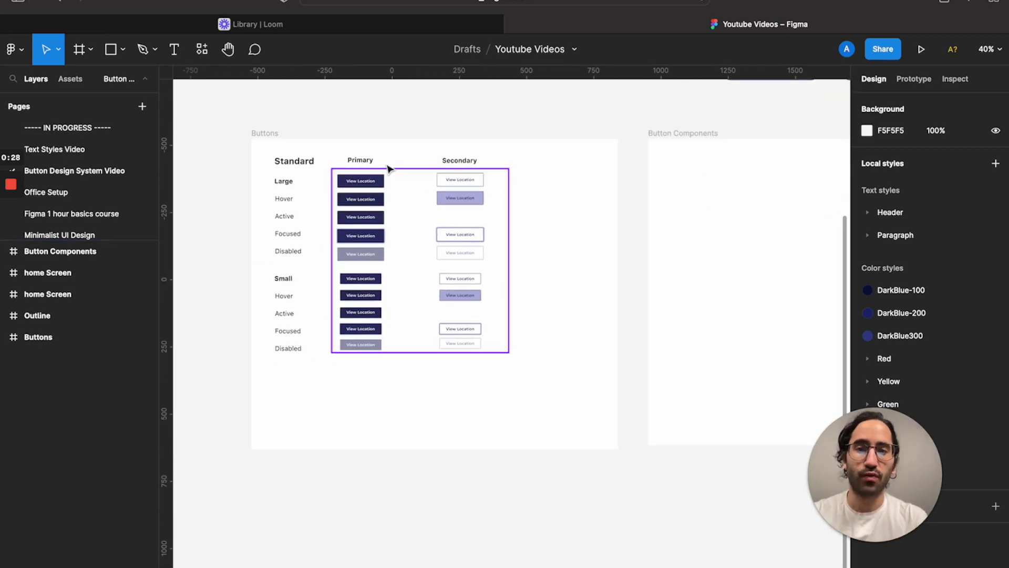
pyautogui.click(294, 160)
pyautogui.keyDown('shift'); pyautogui.click(282, 200); pyautogui.keyUp('shift')
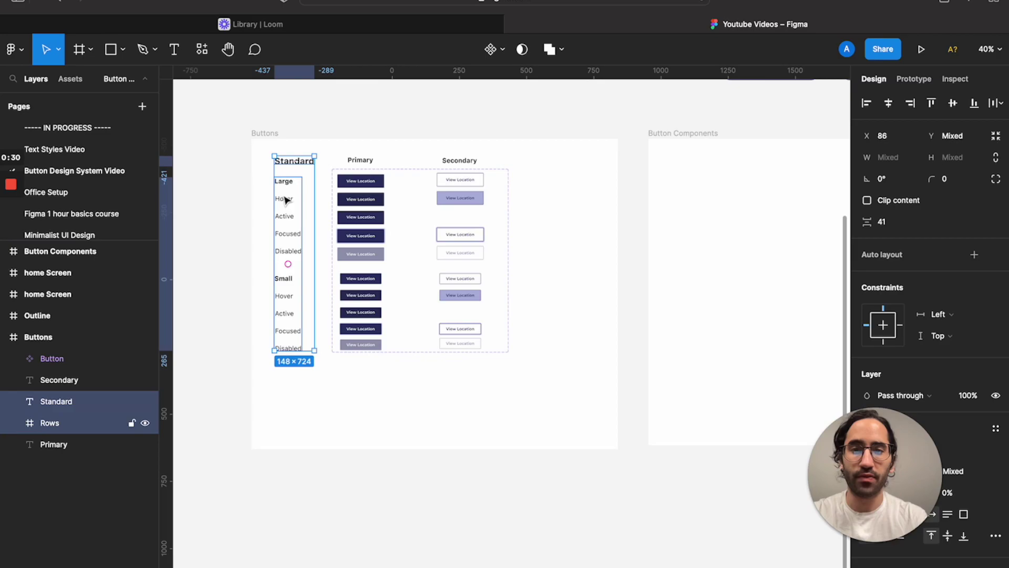
pyautogui.keyDown('shift'); pyautogui.click(359, 160); pyautogui.keyUp('shift')
pyautogui.keyDown('shift'); pyautogui.click(455, 163); pyautogui.keyUp('shift')
pyautogui.press('super+c')
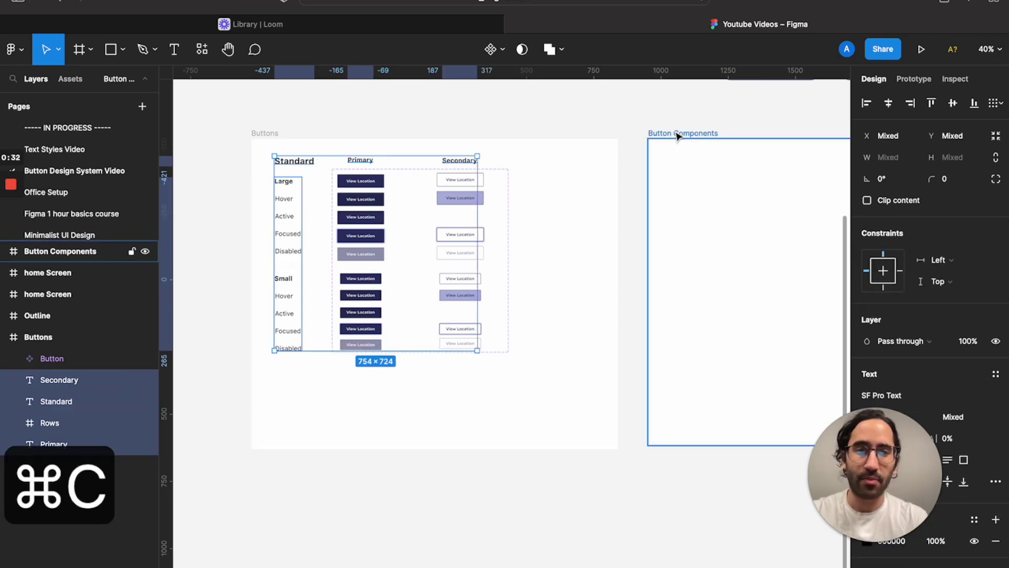
pyautogui.click(676, 135)
pyautogui.press('super+v')
pyautogui.hscroll(3, 676, 138)
pyautogui.click(676, 137)
pyautogui.scroll(6, 675, 137)
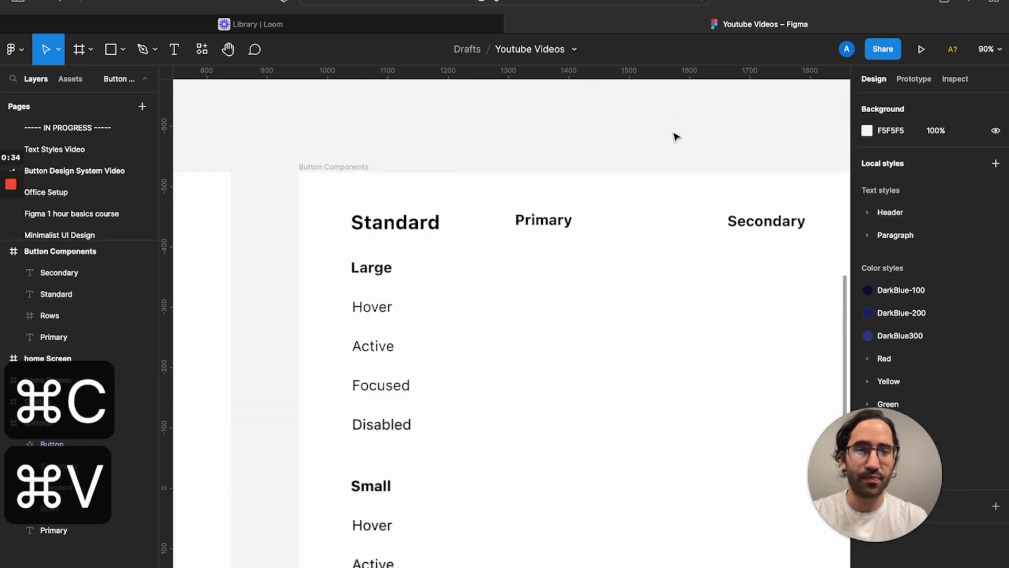
# - Copy the large default primary button into the Button Components frame and place it under Primary in the Large row, at about X 319, Y 132
pyautogui.hscroll(1, 676, 137)
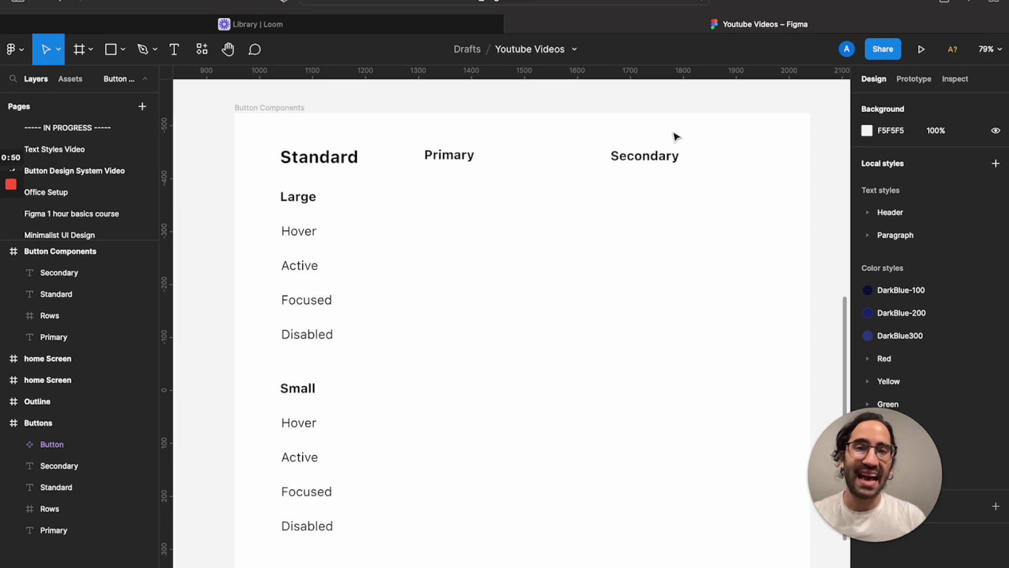
pyautogui.hscroll(-15, 676, 136)
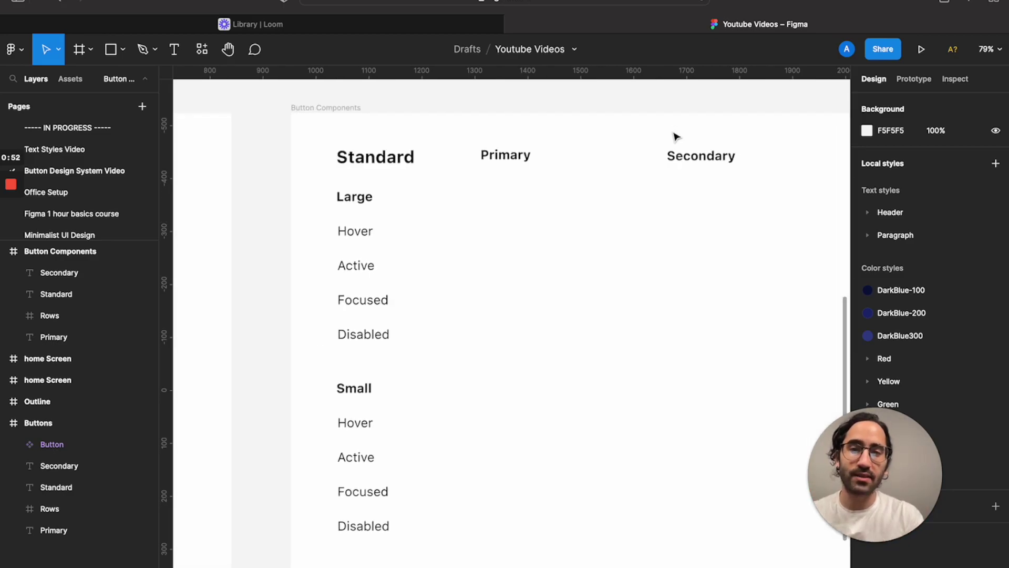
pyautogui.hscroll(15, 675, 136)
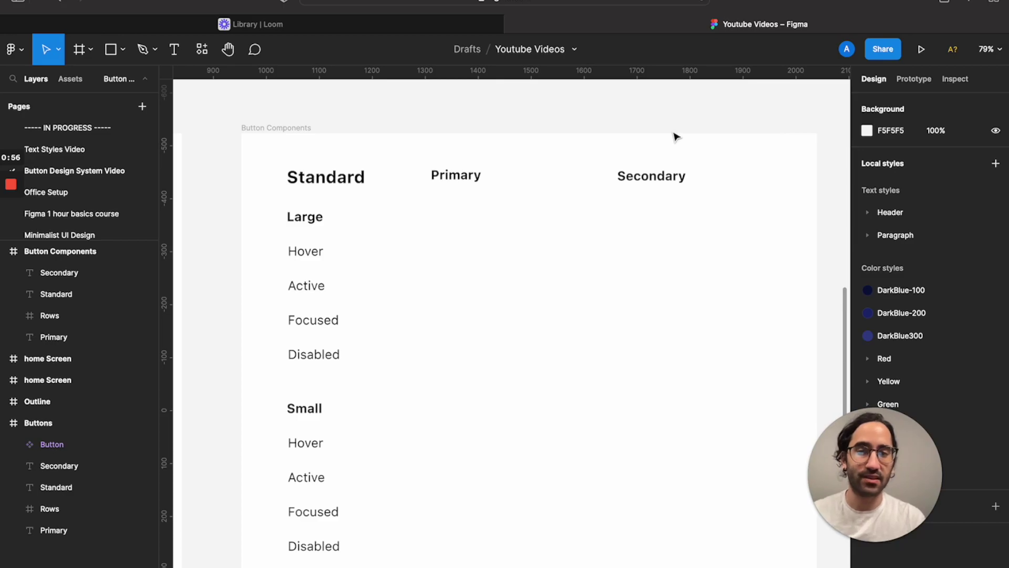
pyautogui.hscroll(-15, 430, 206)
pyautogui.doubleClick(509, 210)
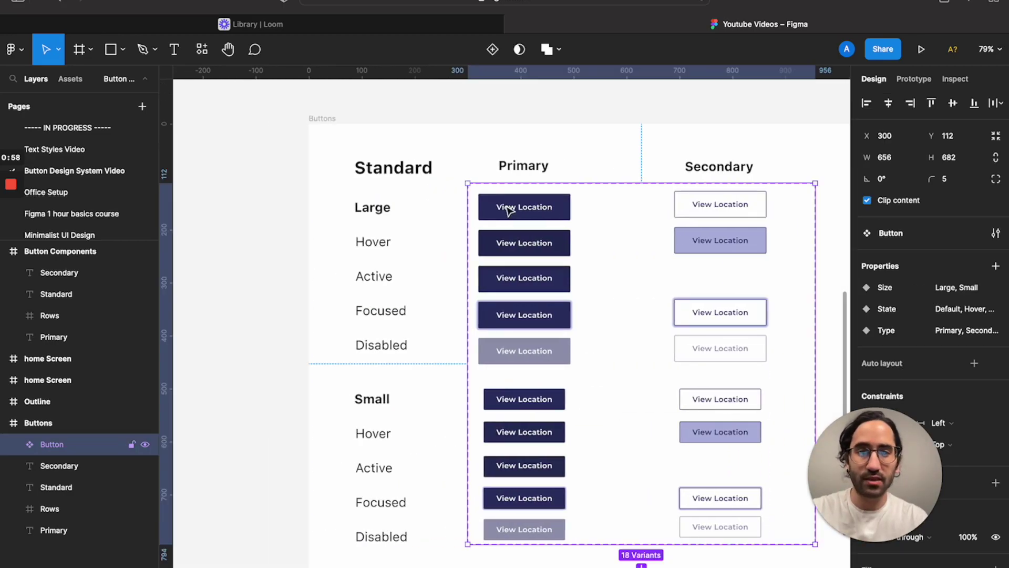
pyautogui.press('super+c')
pyautogui.hscroll(15, 507, 210)
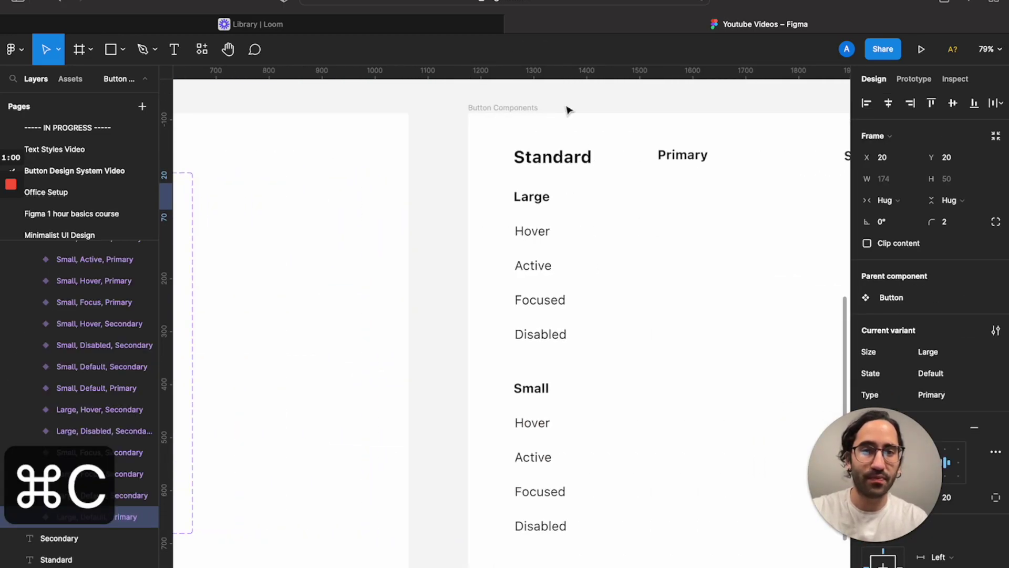
pyautogui.click(515, 107)
pyautogui.hscroll(5, 515, 108)
pyautogui.press('super+v')
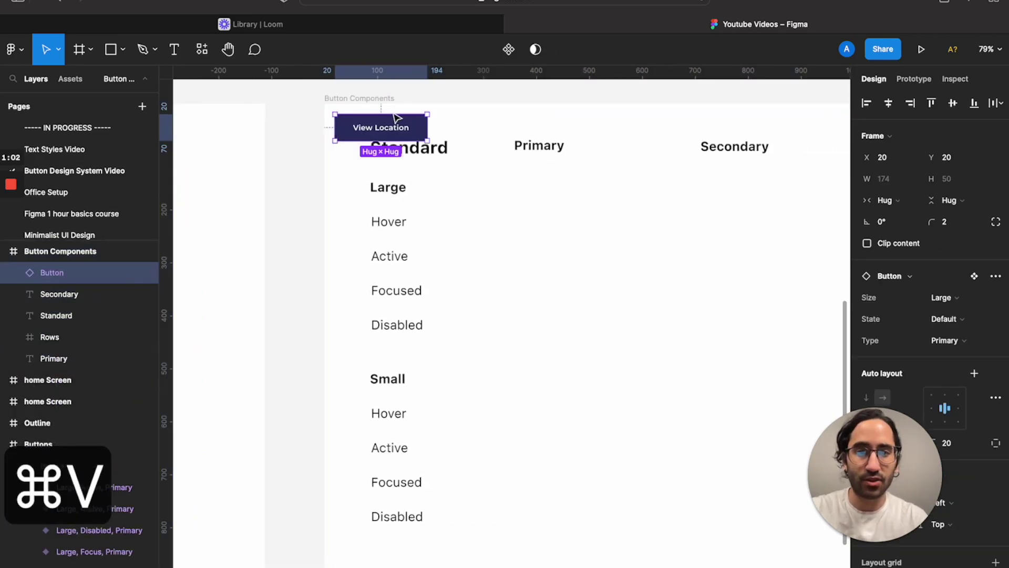
pyautogui.moveTo(454, 126); pyautogui.dragTo(558, 188)
# - Detach the pasted View Location button instance from its main component
pyautogui.rightClick(559, 187)
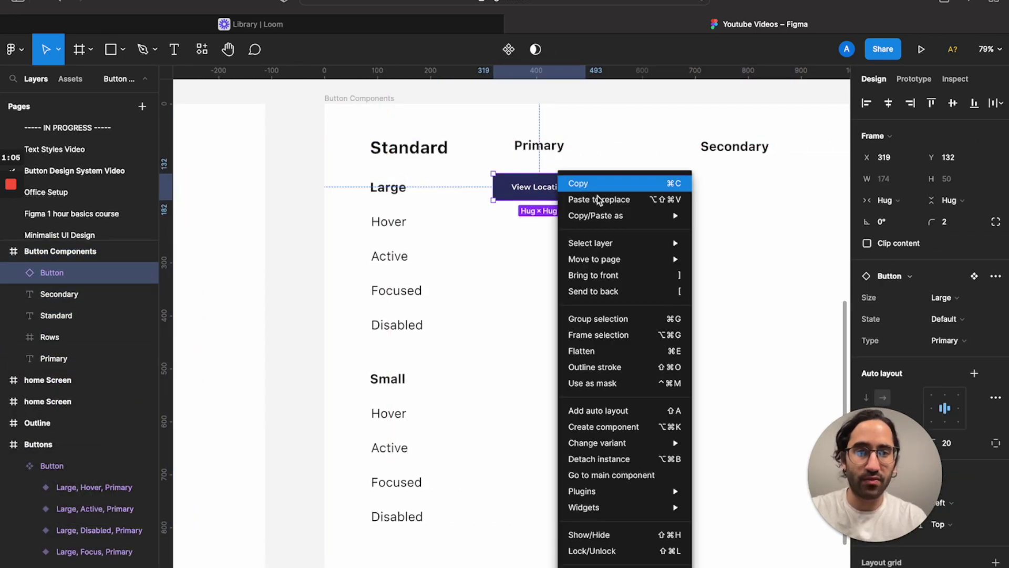
pyautogui.click(592, 459)
pyautogui.click(544, 248)
pyautogui.moveTo(550, 195); pyautogui.dragTo(558, 200)
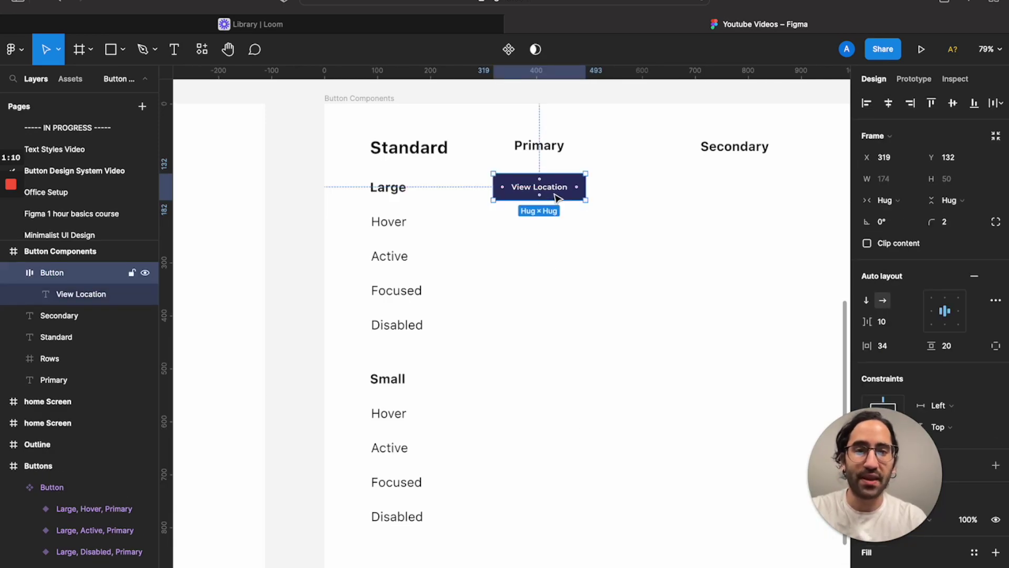
pyautogui.click(609, 209)
pyautogui.click(574, 184)
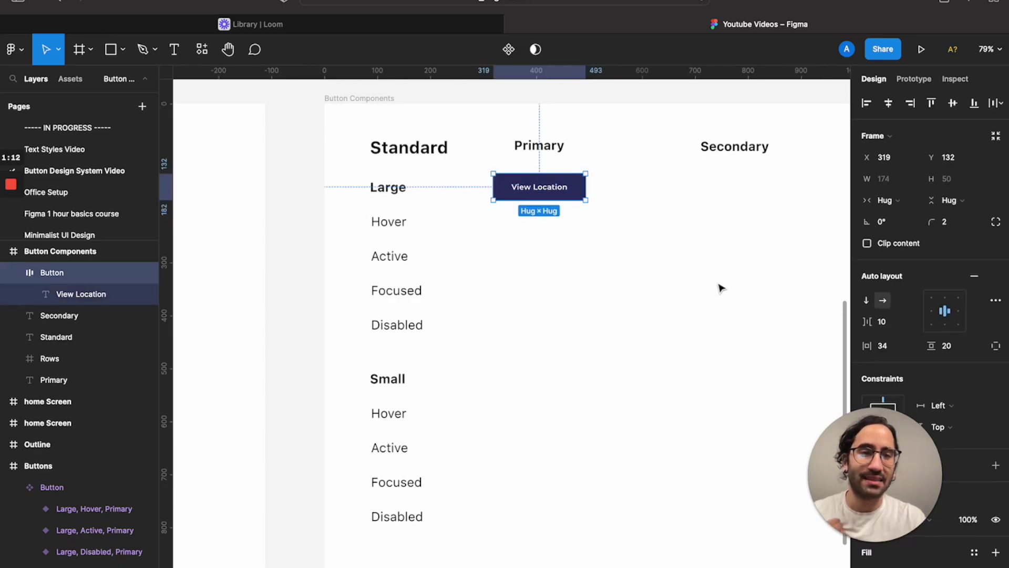
# - Turn the detached View Location button under Primary into a new component
pyautogui.moveTo(871, 478); pyautogui.dragTo(260, 478)
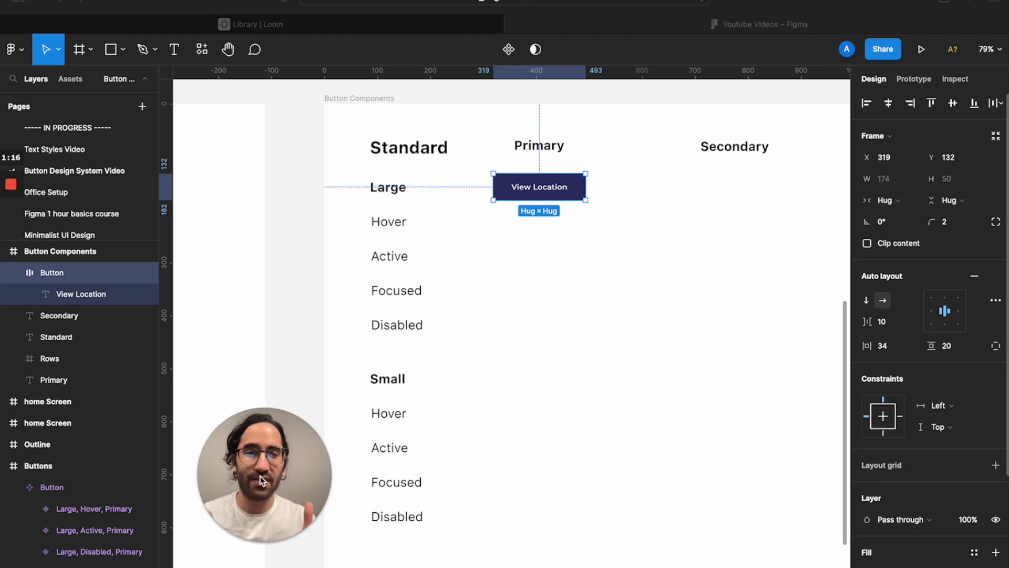
pyautogui.click(572, 347)
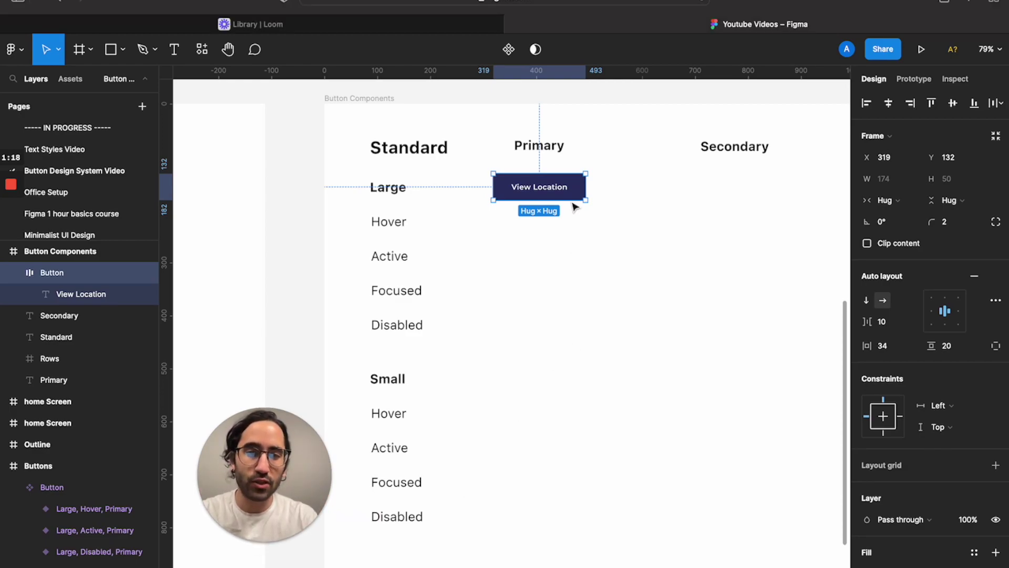
pyautogui.click(657, 214)
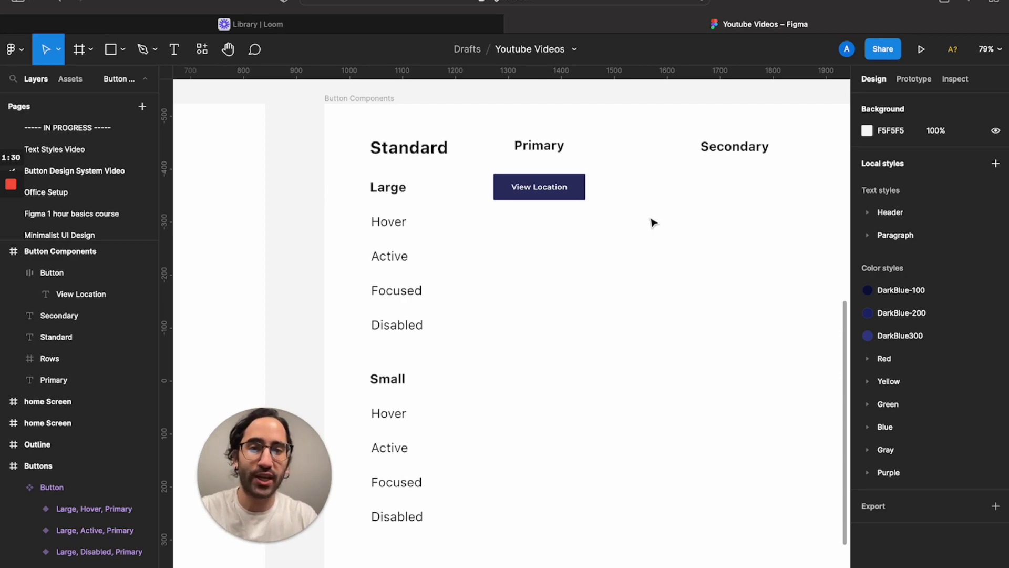
pyautogui.click(578, 192)
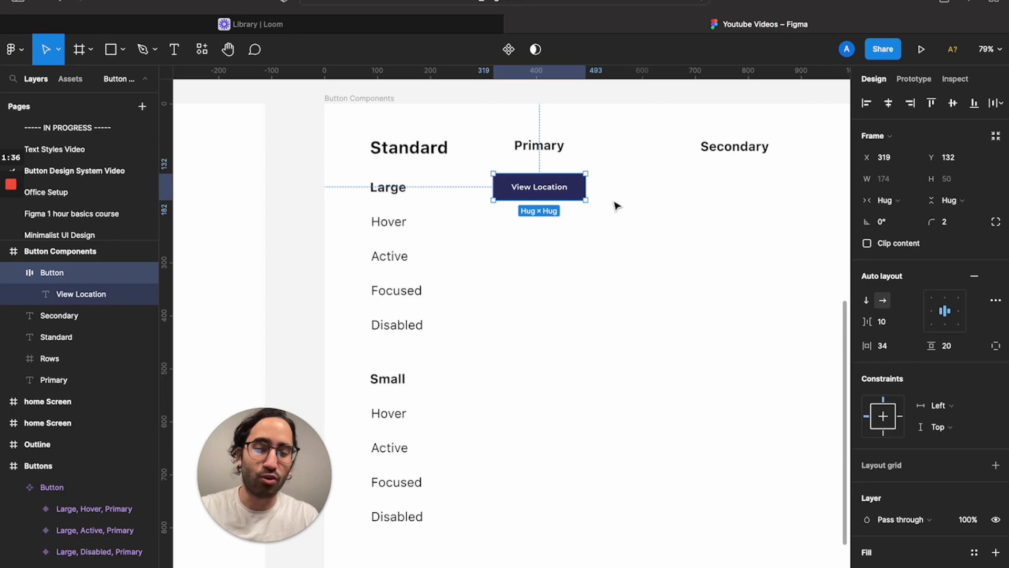
pyautogui.press('alt+super+k')
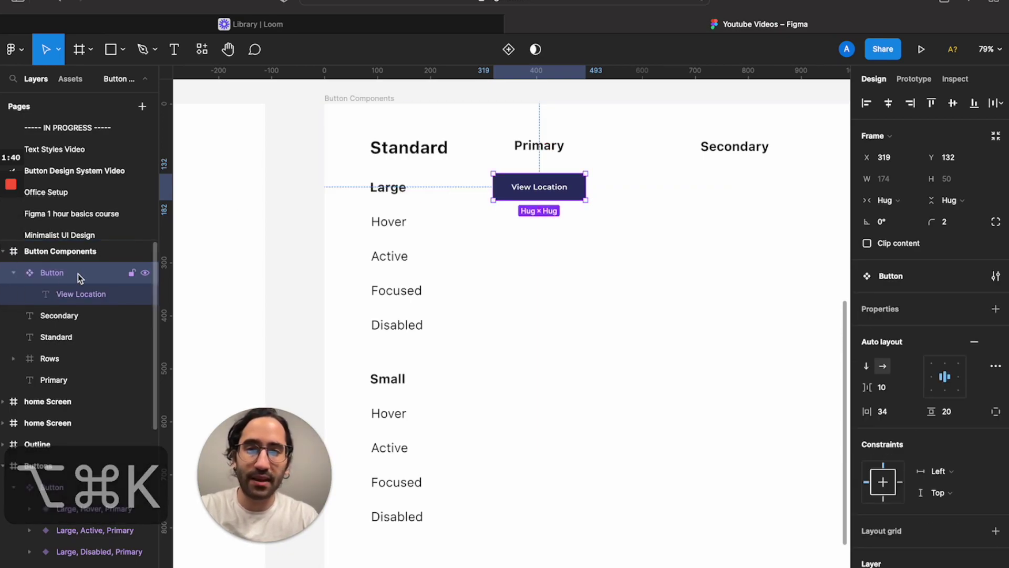
# - Rename the Button Components frame as Button Components New
pyautogui.doubleClick(379, 98)
pyautogui.click(394, 97)
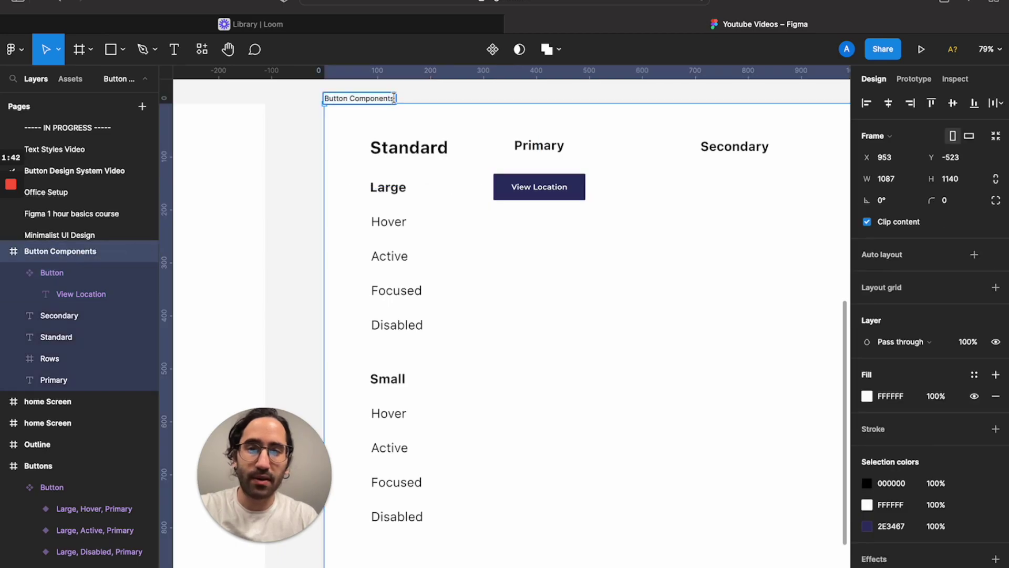
pyautogui.write('New')
pyautogui.press('Return')
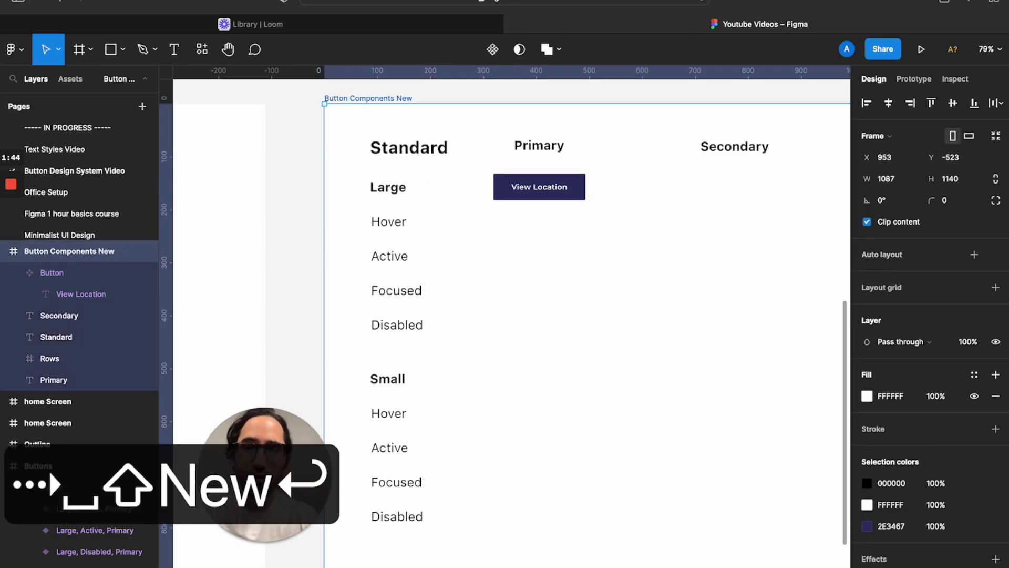
# - Add a variant property to the new View Location button component
pyautogui.click(569, 206)
pyautogui.click(572, 193)
pyautogui.scroll(5, 573, 196)
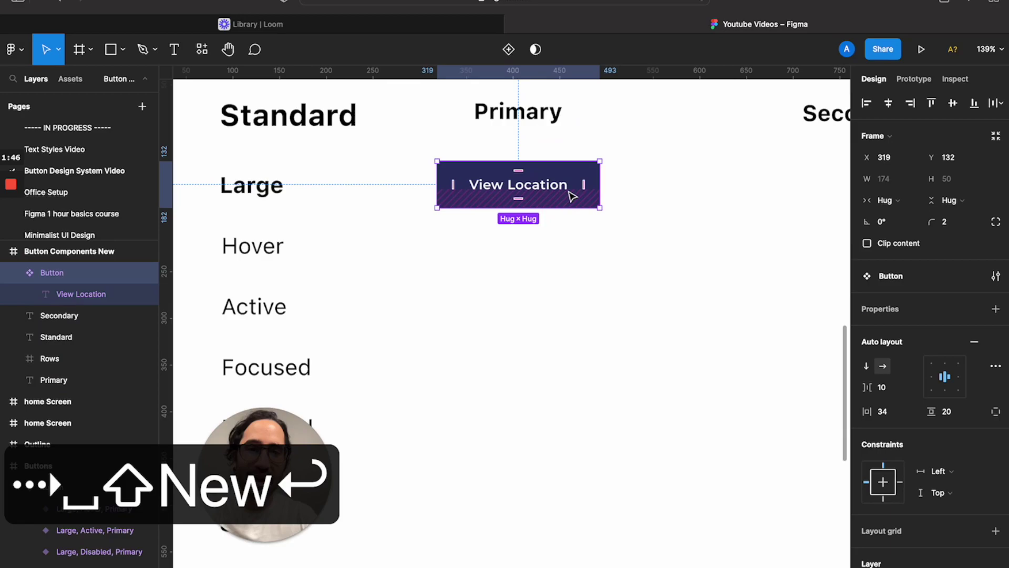
pyautogui.click(644, 199)
pyautogui.scroll(-3, 644, 198)
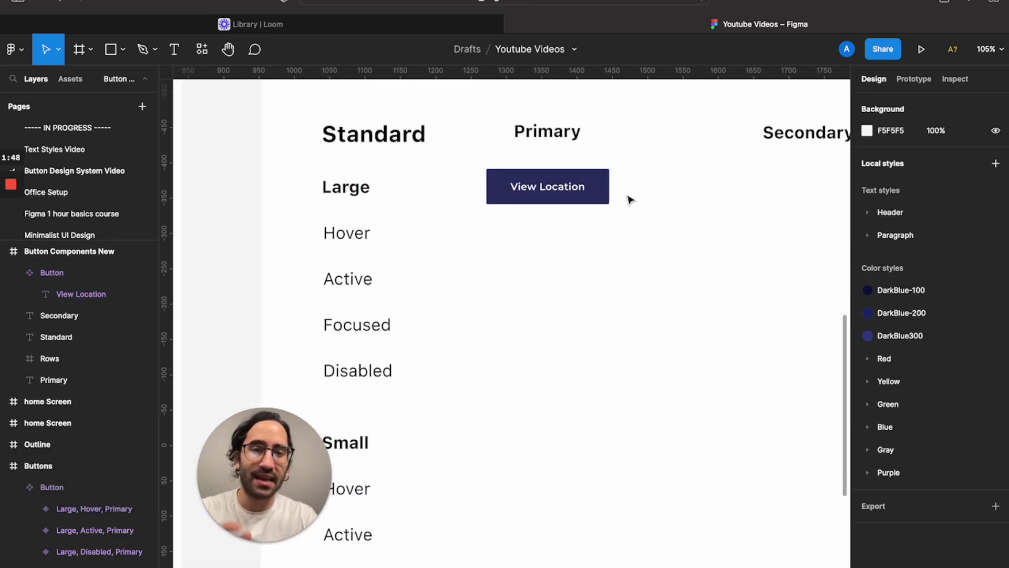
pyautogui.click(585, 195)
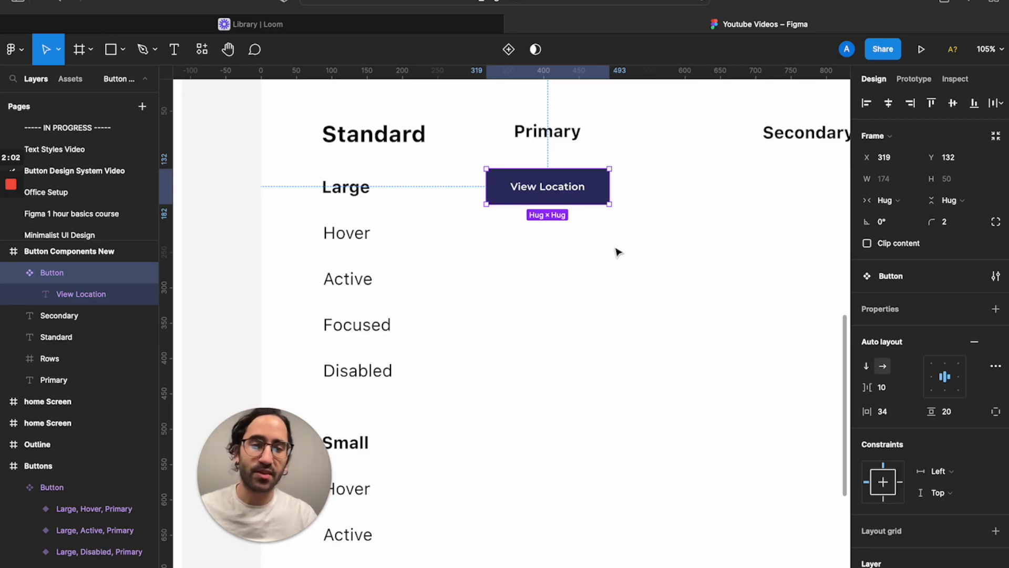
pyautogui.click(623, 253)
pyautogui.click(599, 199)
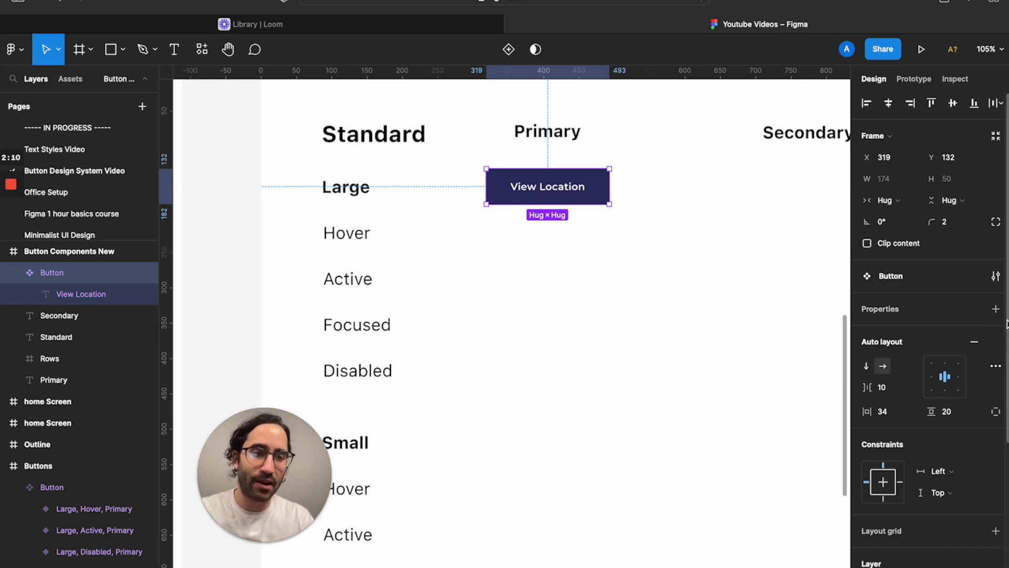
pyautogui.click(996, 310)
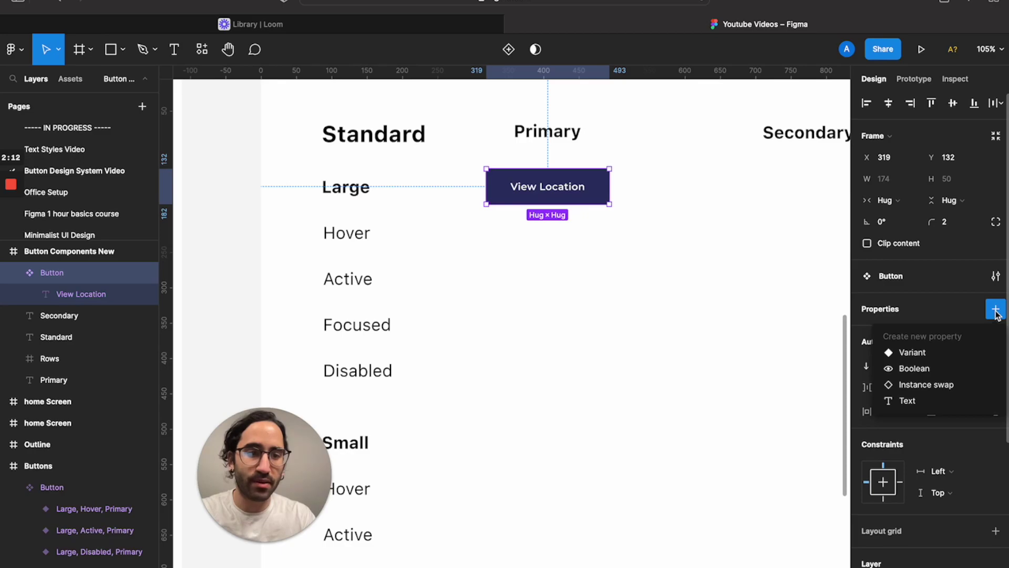
pyautogui.click(909, 352)
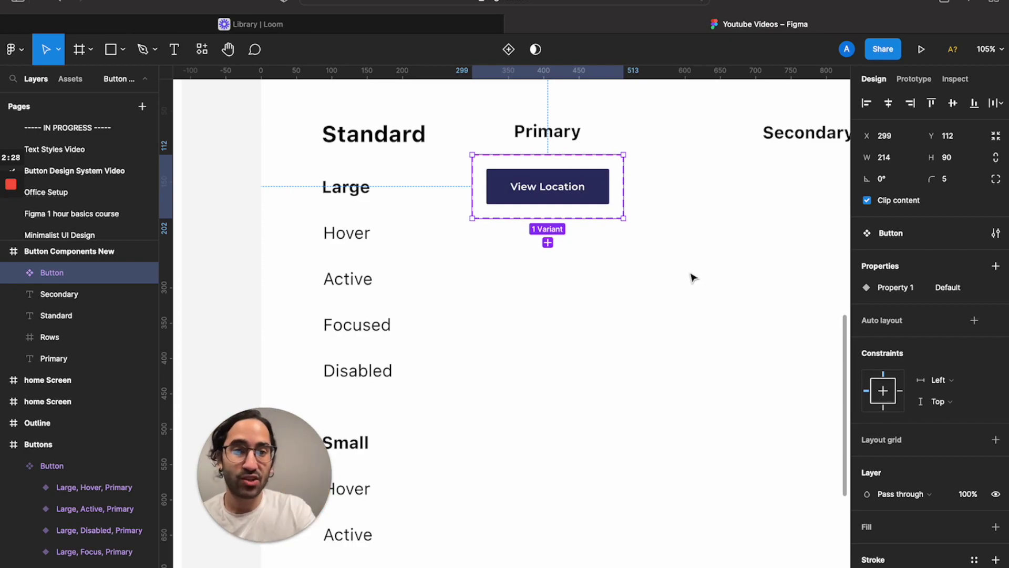
# - Rename the button component's variant property as Size
pyautogui.doubleClick(894, 289)
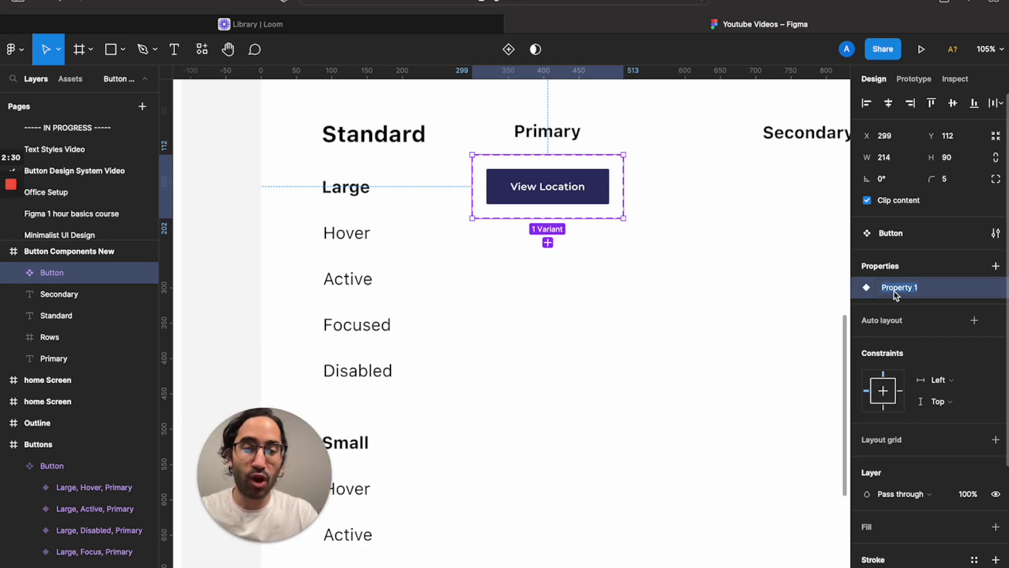
pyautogui.write('Size')
pyautogui.press('Return')
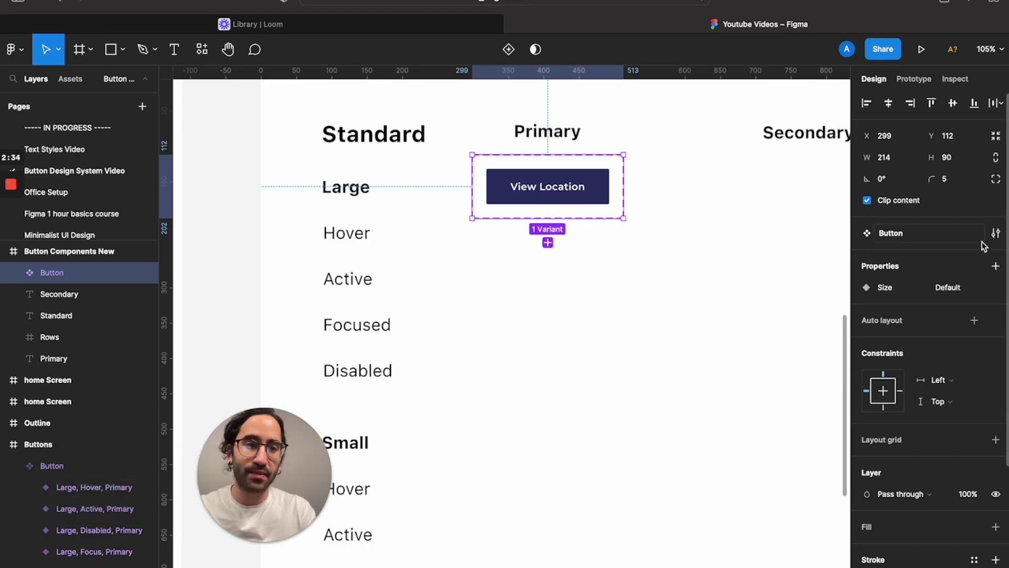
# - Add a variant property named State to the button component set, keeping the value Default
pyautogui.click(996, 266)
pyautogui.click(922, 310)
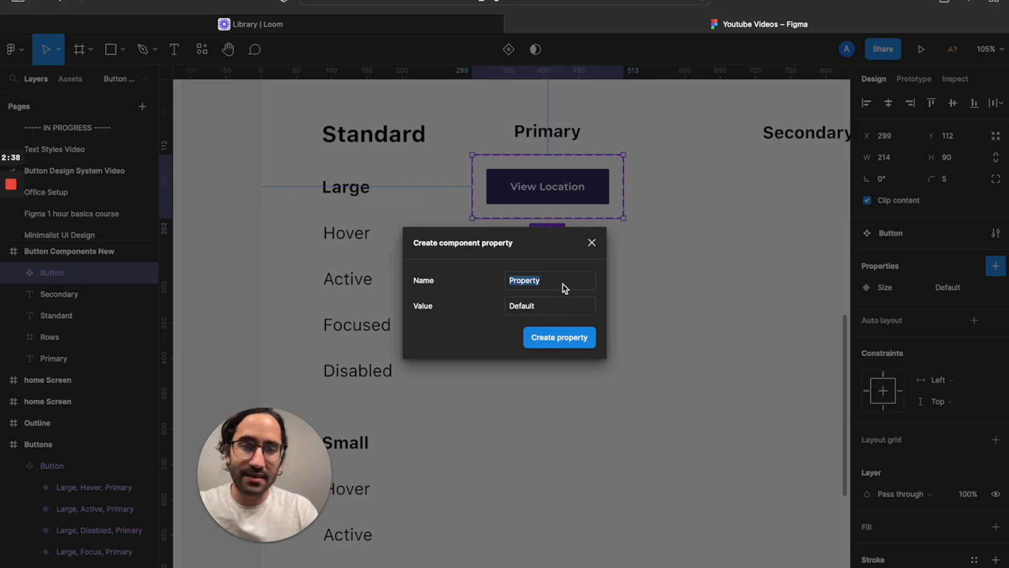
pyautogui.write('State')
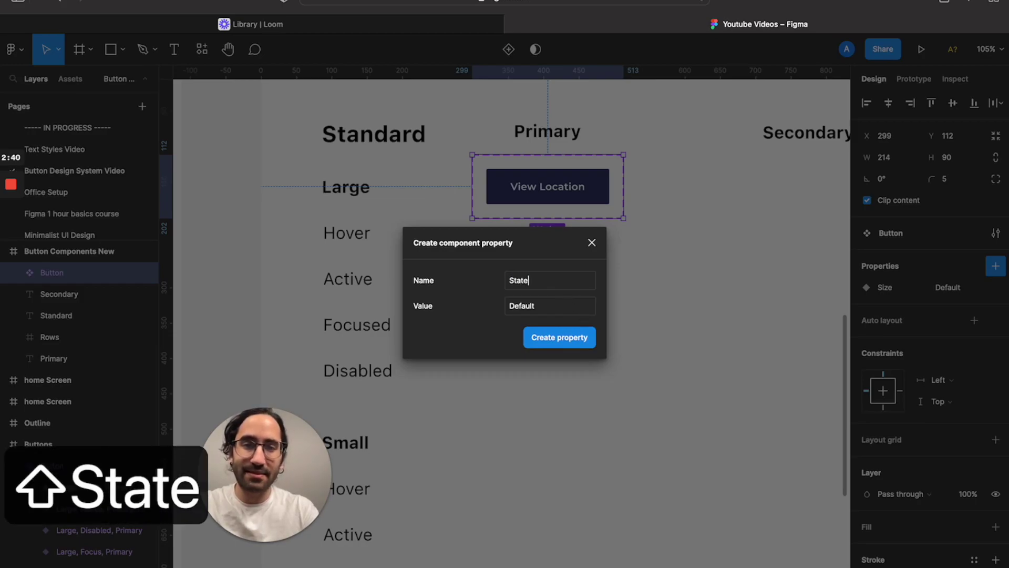
pyautogui.press('Return')
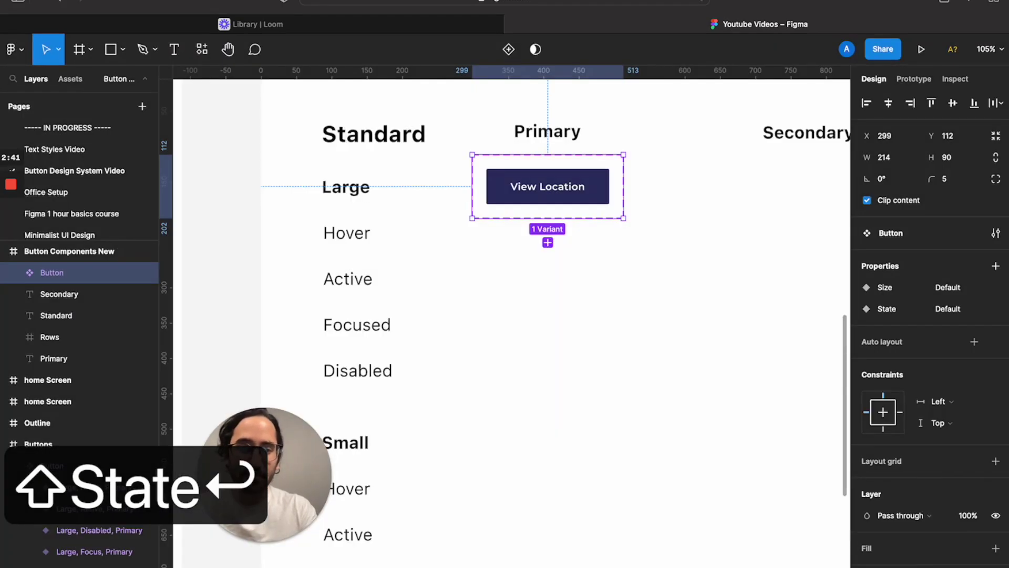
# - Add another variant property named Type to the button component set with the value Default
pyautogui.click(996, 267)
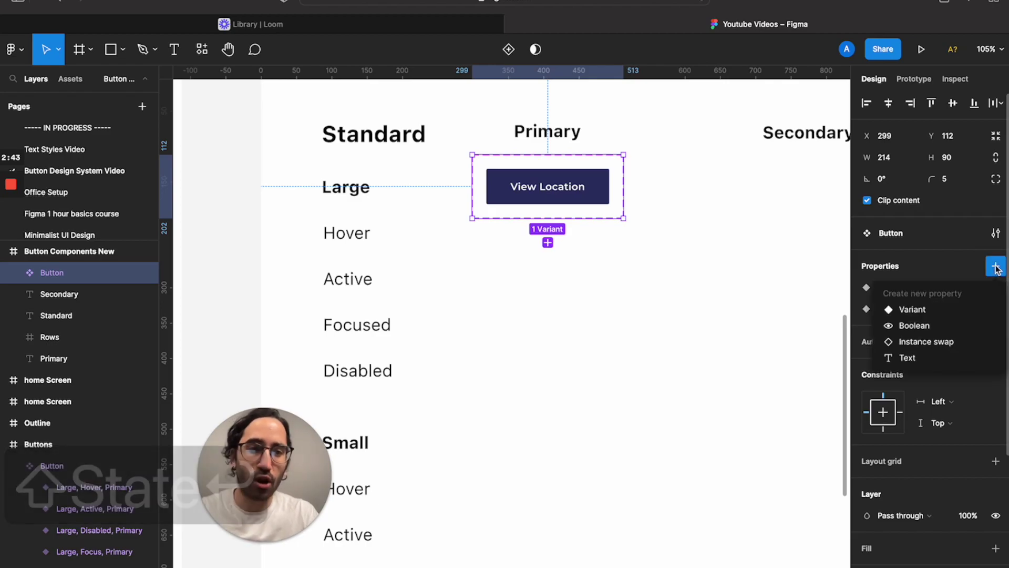
pyautogui.click(933, 311)
pyautogui.write('Type')
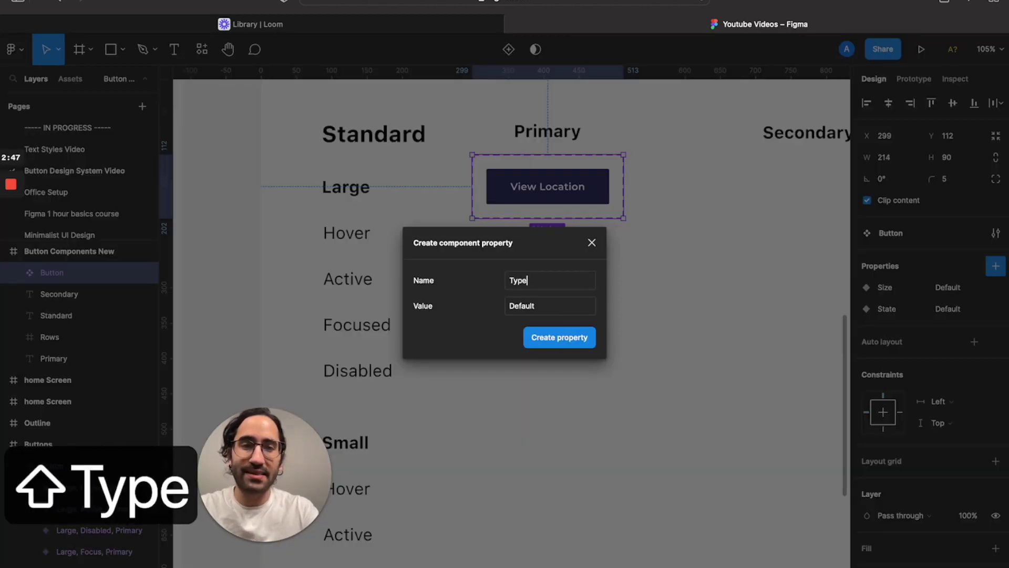
pyautogui.press('Return')
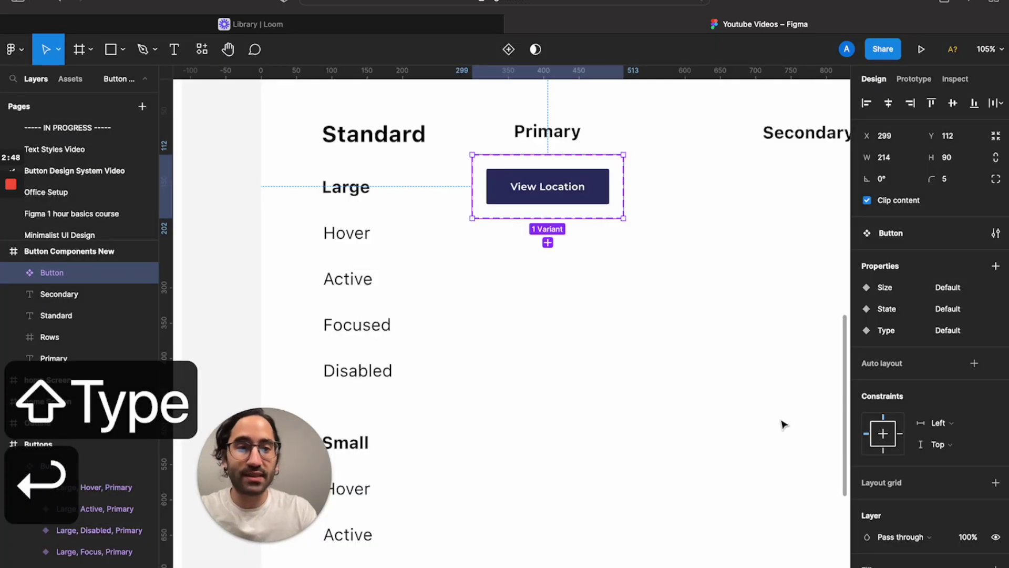
pyautogui.click(664, 291)
pyautogui.click(574, 210)
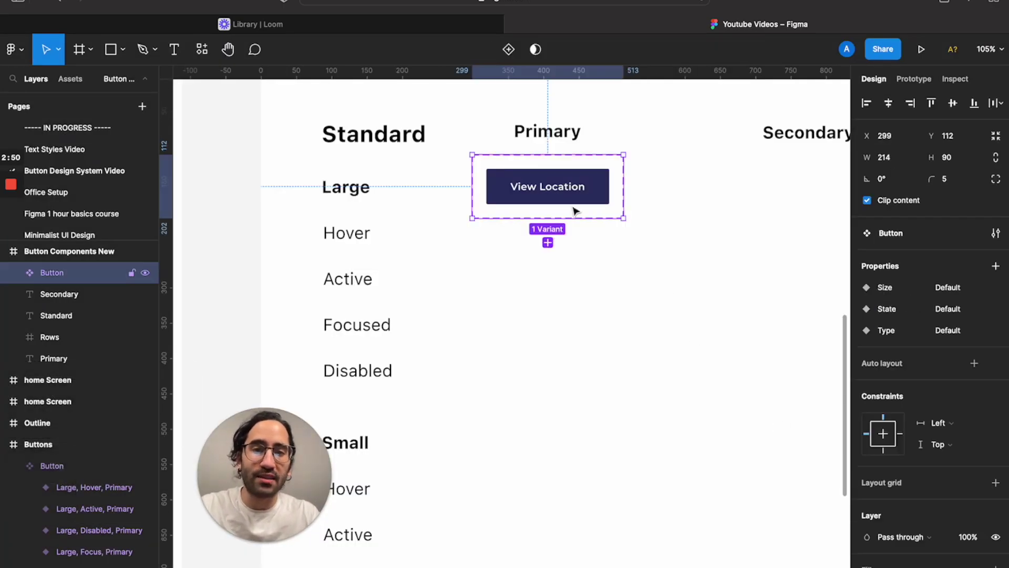
pyautogui.click(960, 288)
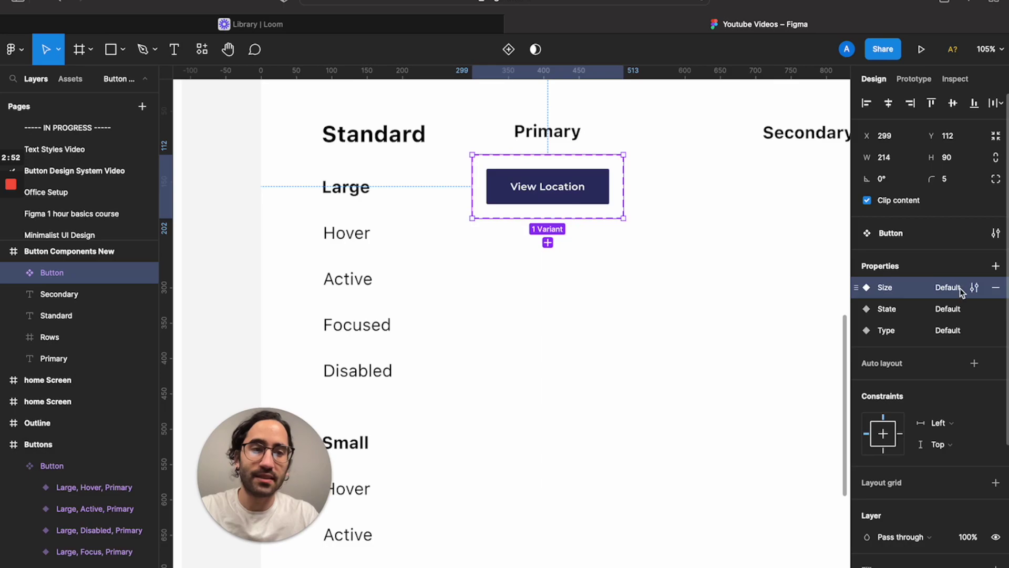
pyautogui.press('Return')
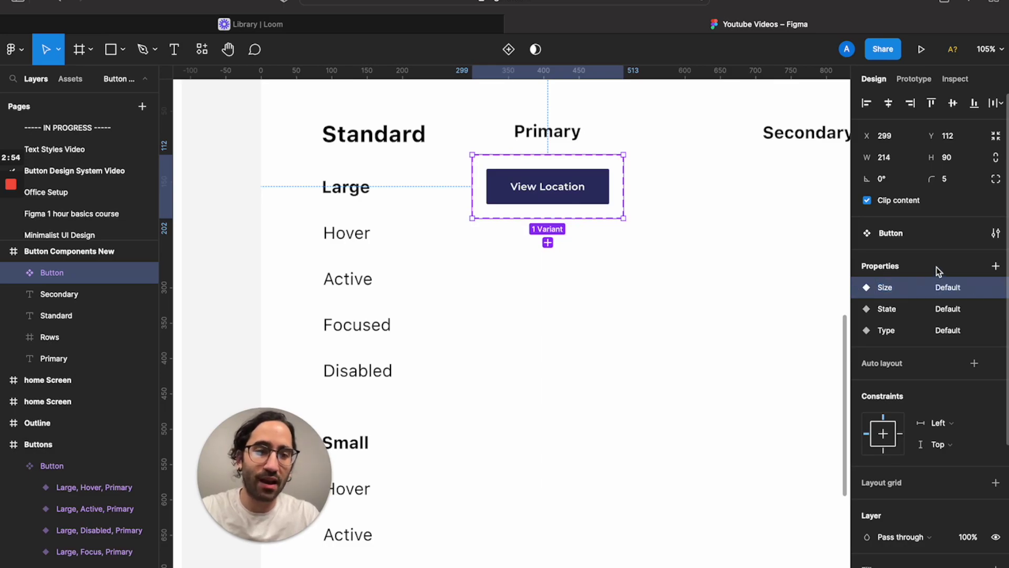
pyautogui.click(664, 245)
pyautogui.doubleClick(594, 194)
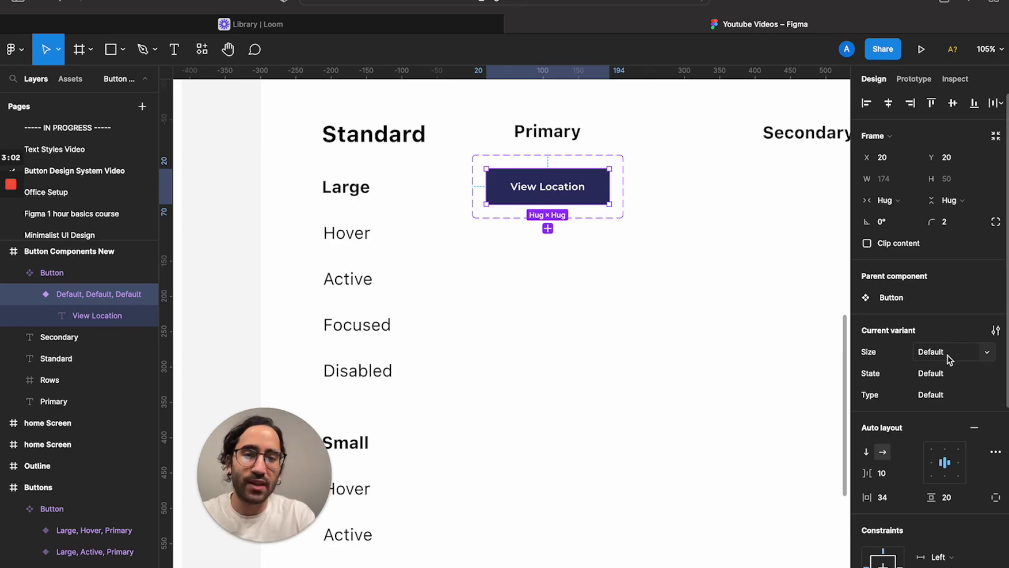
# - Add four more View Location variants to the button component set, stacked below the first one
pyautogui.click(708, 272)
pyautogui.click(589, 192)
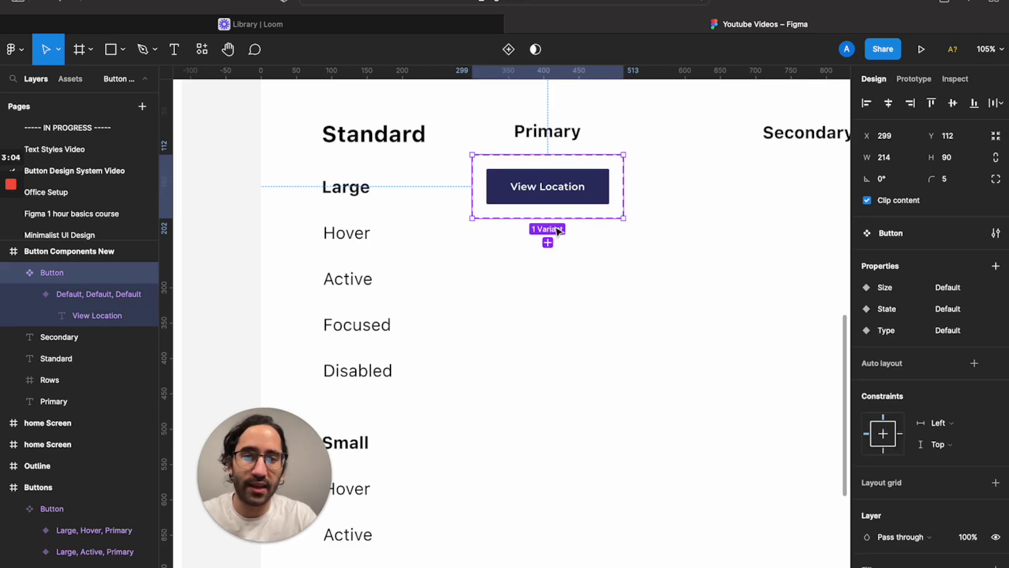
pyautogui.click(548, 243)
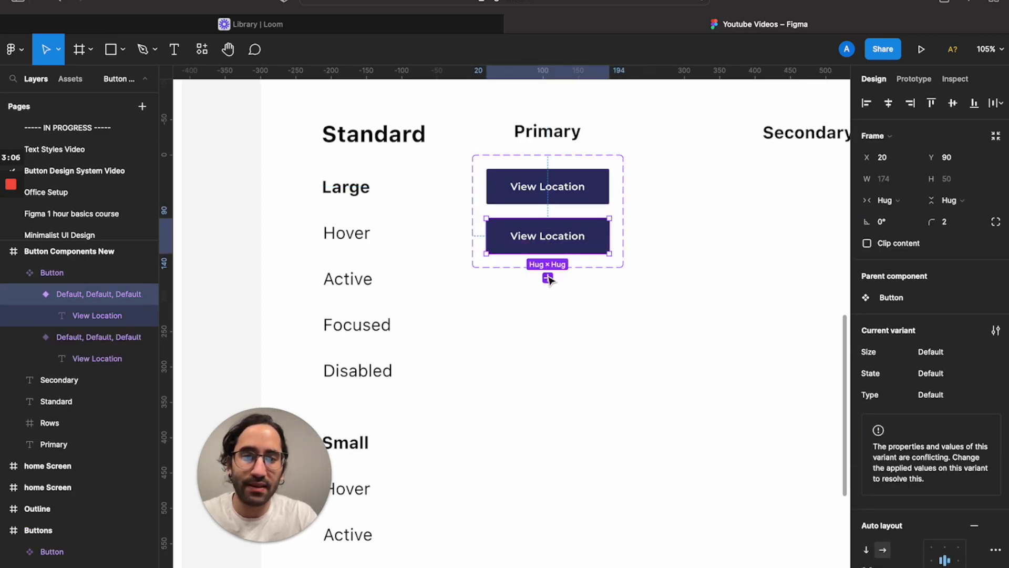
pyautogui.click(547, 279)
pyautogui.click(548, 327)
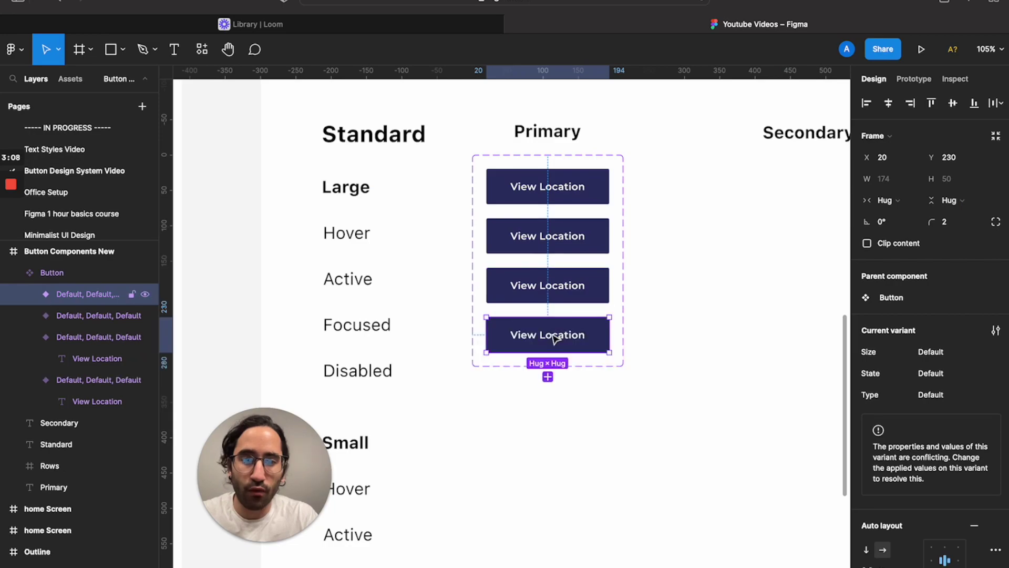
pyautogui.click(547, 376)
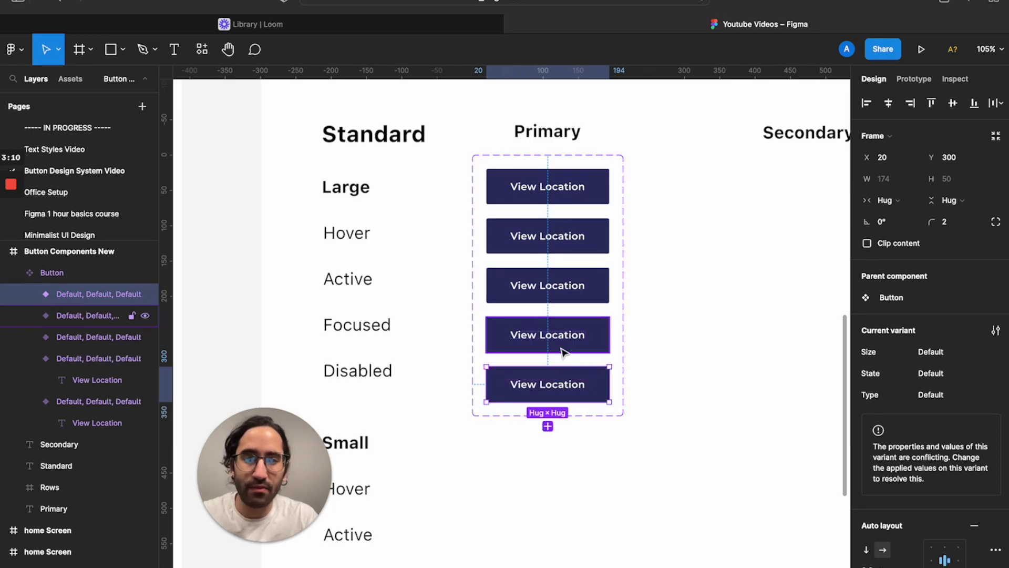
pyautogui.click(612, 288)
pyautogui.click(582, 184)
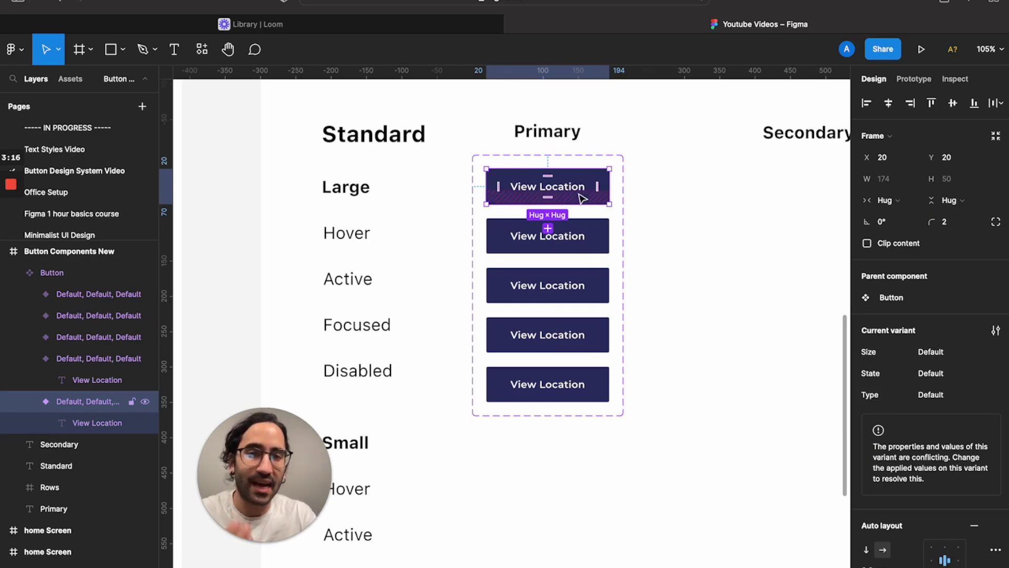
pyautogui.click(666, 218)
# - Set the Size of the first View Location variant in the set to Large
pyautogui.click(591, 182)
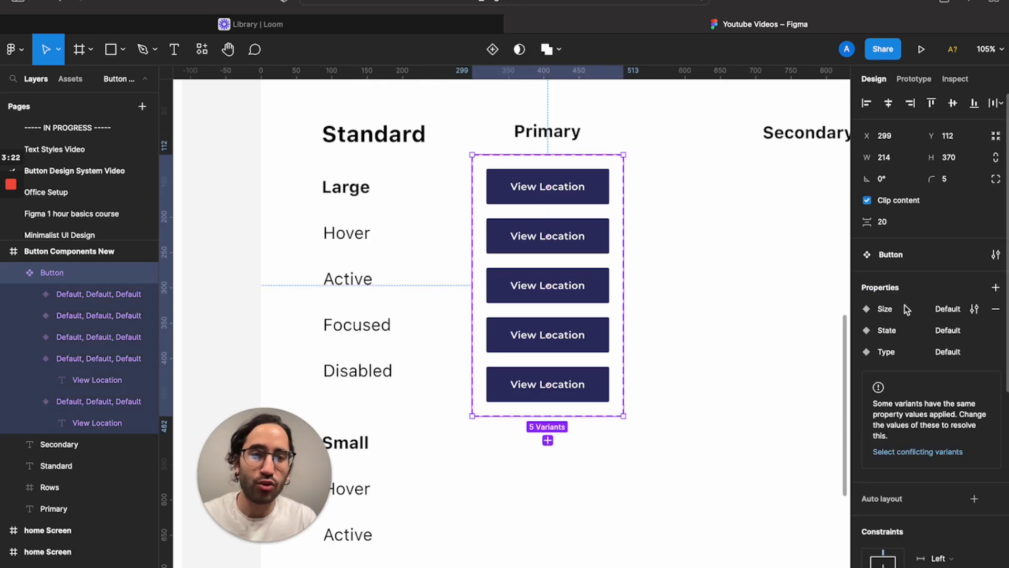
pyautogui.click(603, 193)
pyautogui.click(948, 352)
pyautogui.write('Large')
pyautogui.press('Return')
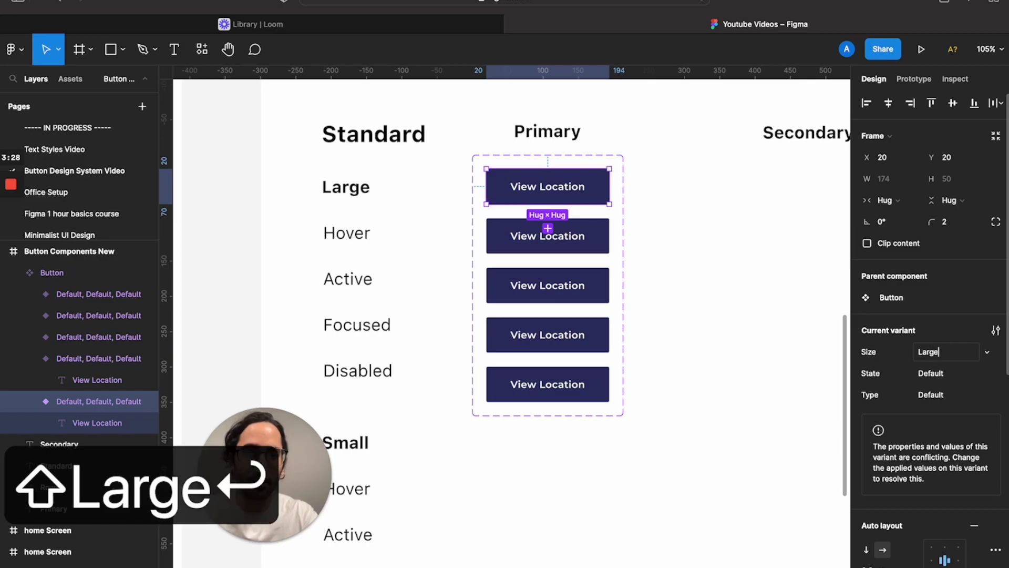
# - Set the first variant's State to Default and its Type to Primary
pyautogui.click(942, 374)
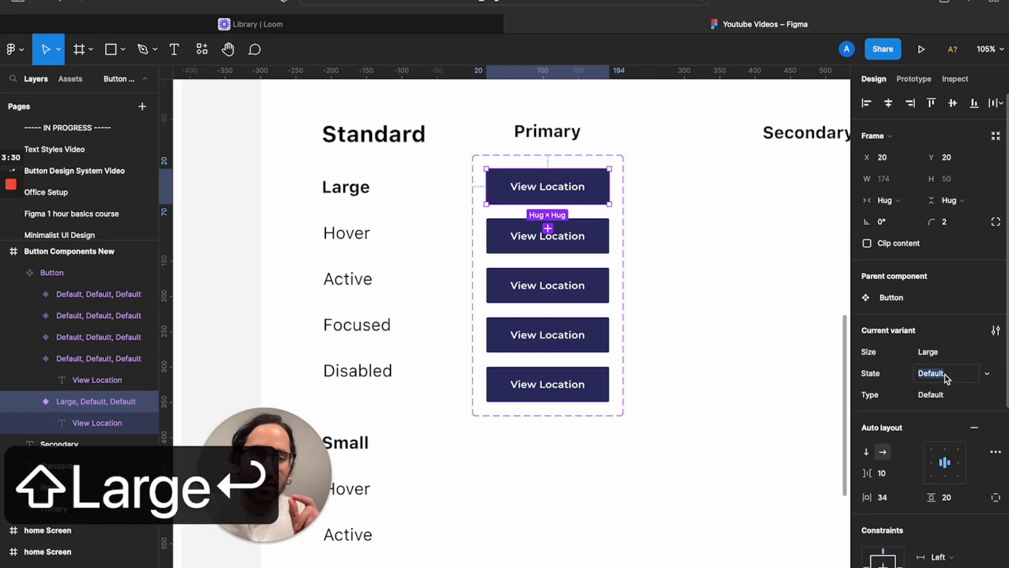
pyautogui.write('Default')
pyautogui.click(912, 398)
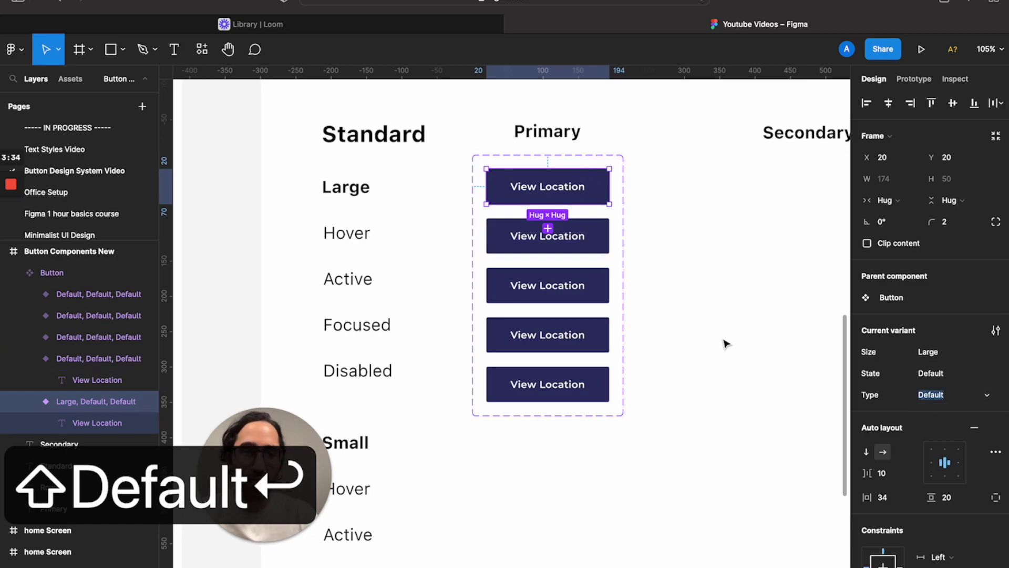
pyautogui.write('P{')
pyautogui.press('BackSpace')
pyautogui.press('BackSpace')
pyautogui.write('Prim')
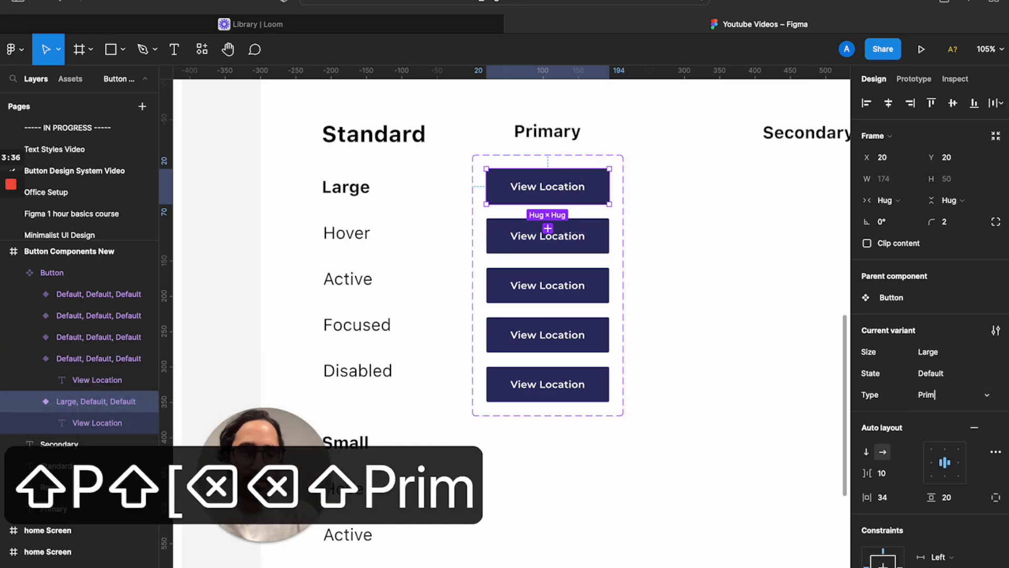
pyautogui.write('ary')
pyautogui.press('Return')
pyautogui.click(682, 286)
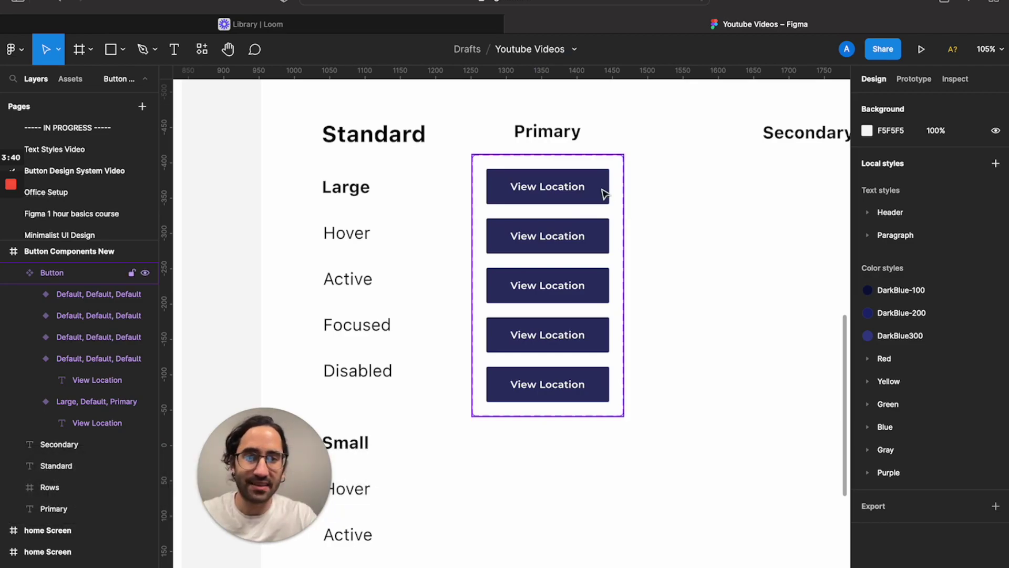
# - Set the Size of the second View Location variant, in the Hover row, to Large
pyautogui.click(598, 243)
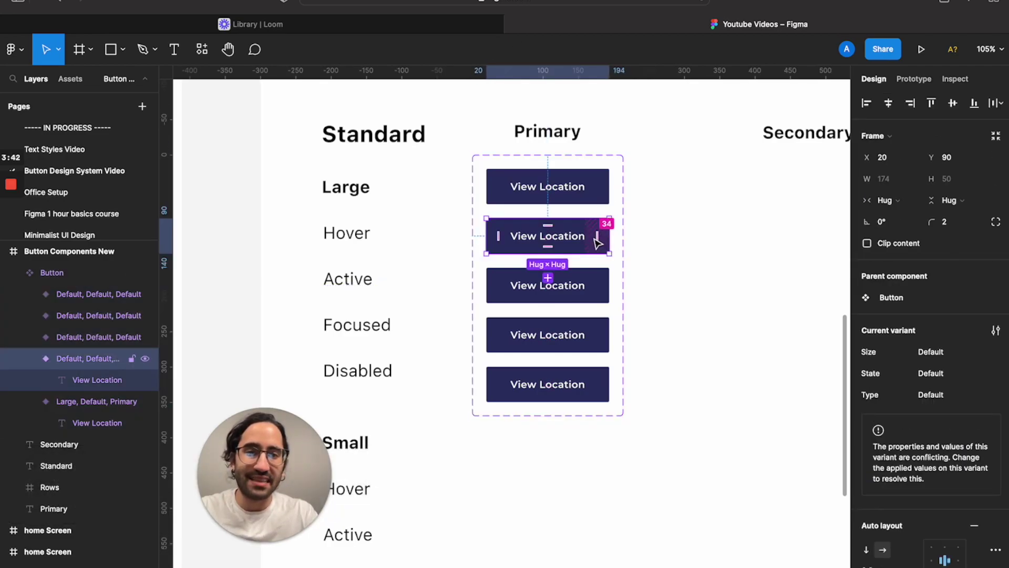
pyautogui.click(675, 220)
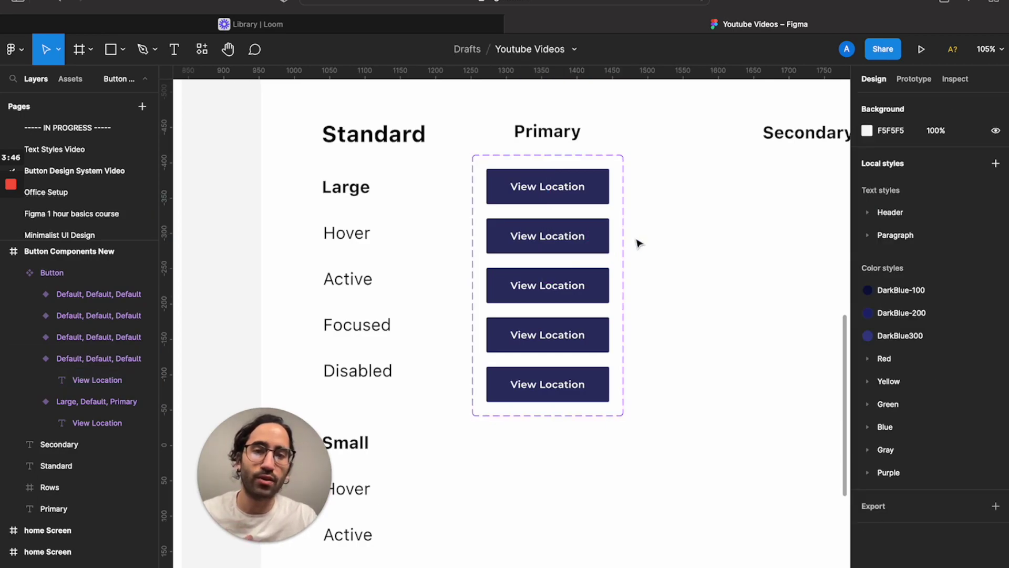
pyautogui.click(603, 240)
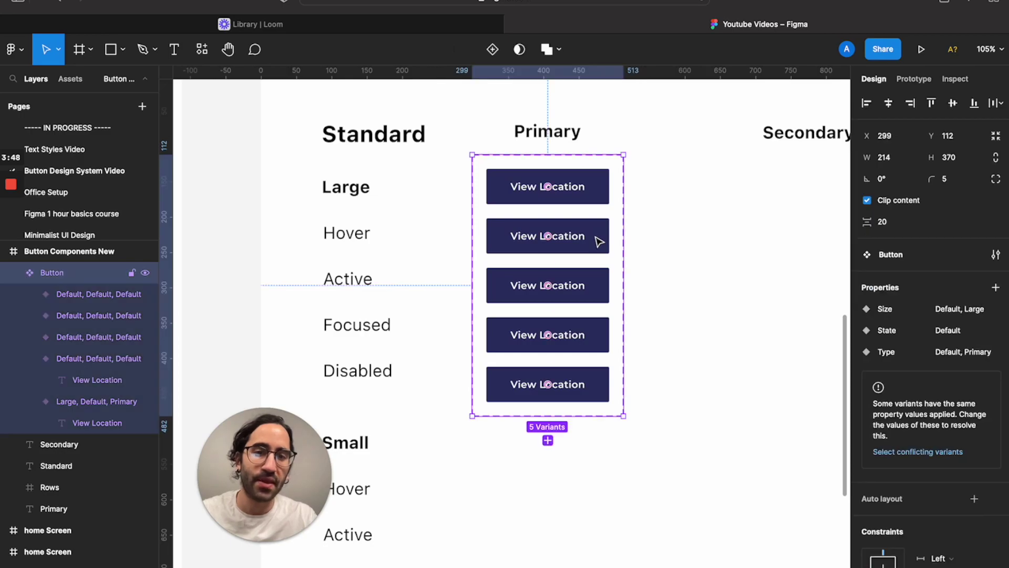
pyautogui.click(599, 241)
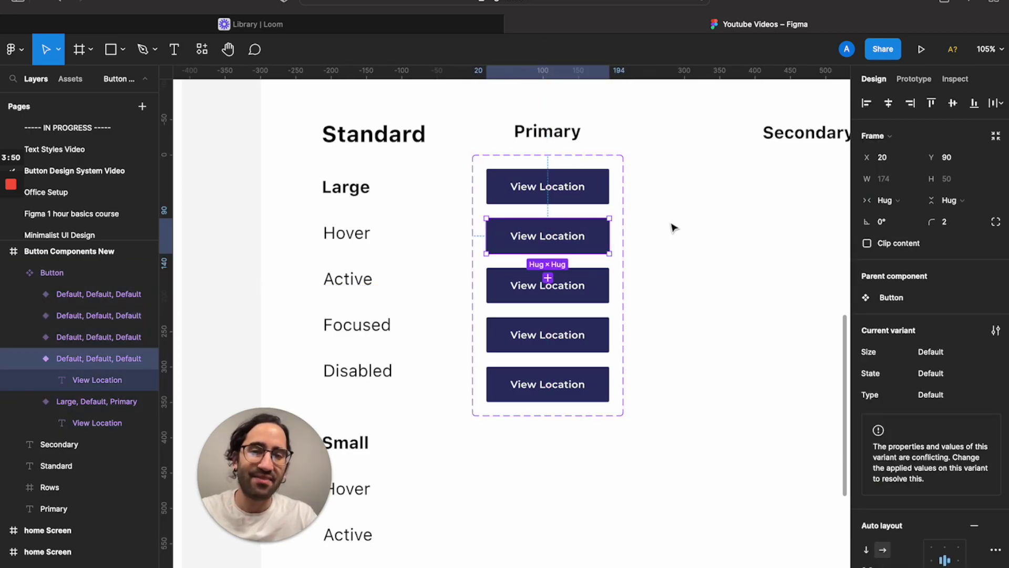
pyautogui.scroll(-1, 931, 437)
pyautogui.scroll(1, 931, 379)
pyautogui.click(948, 355)
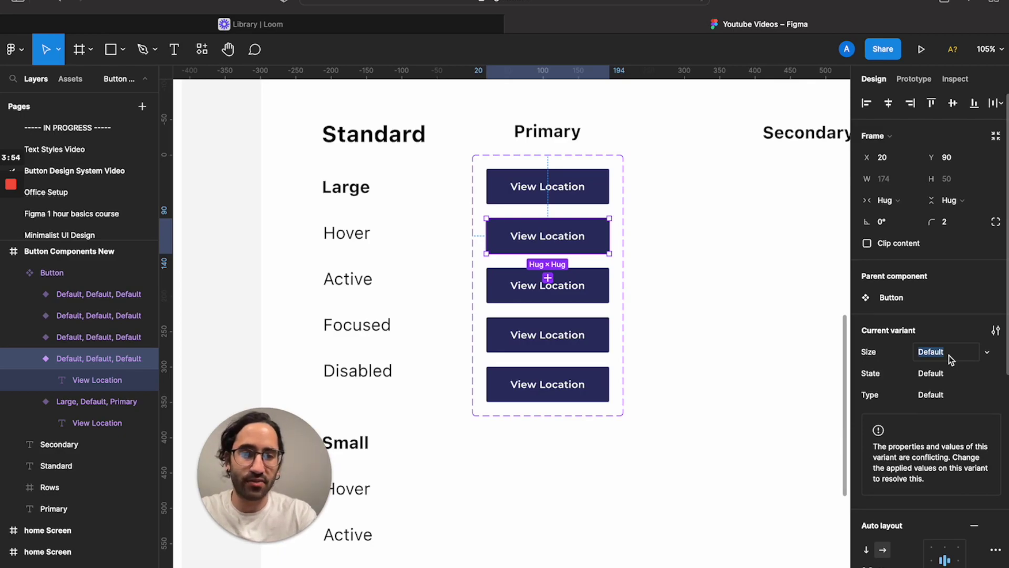
pyautogui.write('Large')
pyautogui.press('Return')
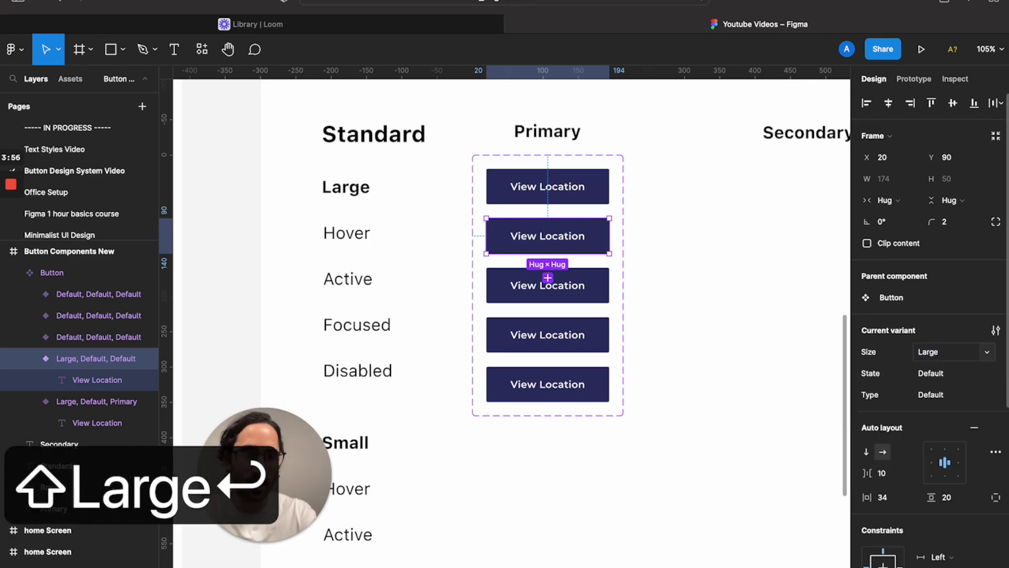
# - Set the second variant's State to Hover and its Type to Primary
pyautogui.click(951, 377)
pyautogui.write('Hover')
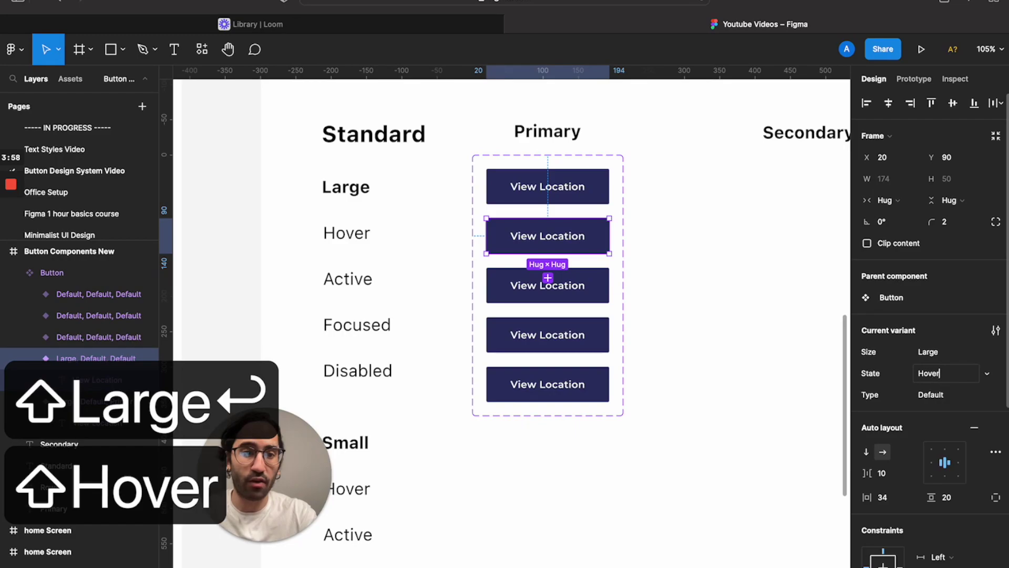
pyautogui.press('Return')
pyautogui.click(951, 391)
pyautogui.write('Primary')
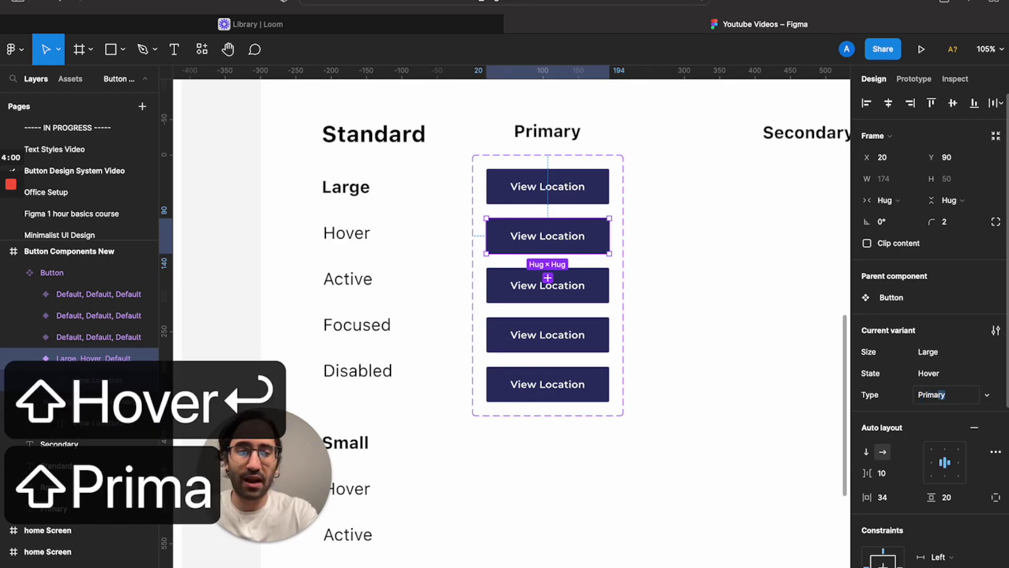
pyautogui.press('Return')
# - Darken the Hover variant with an additional 000000 fill over its base color, at 15% opacity
pyautogui.scroll(-6, 962, 396)
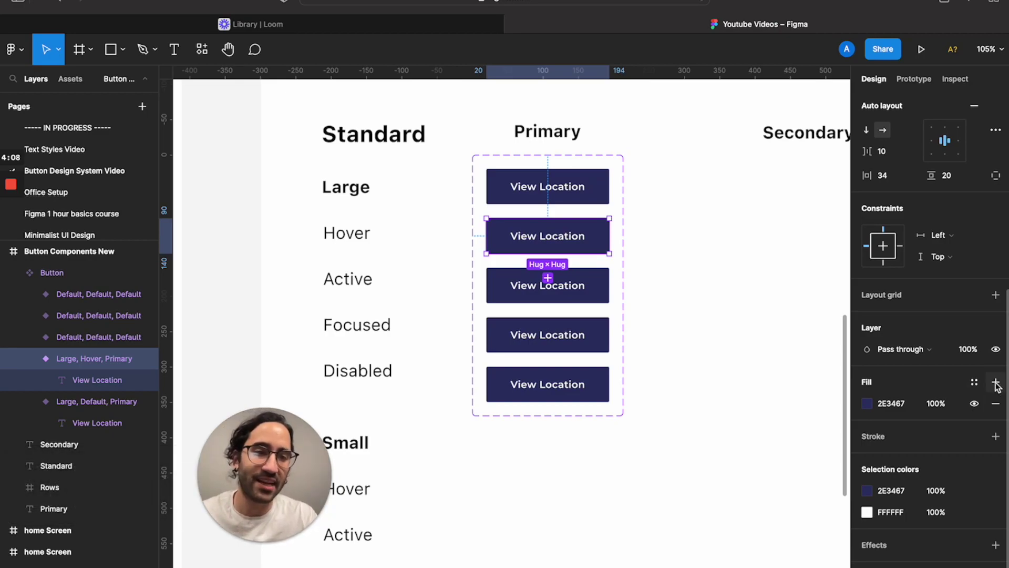
pyautogui.click(996, 384)
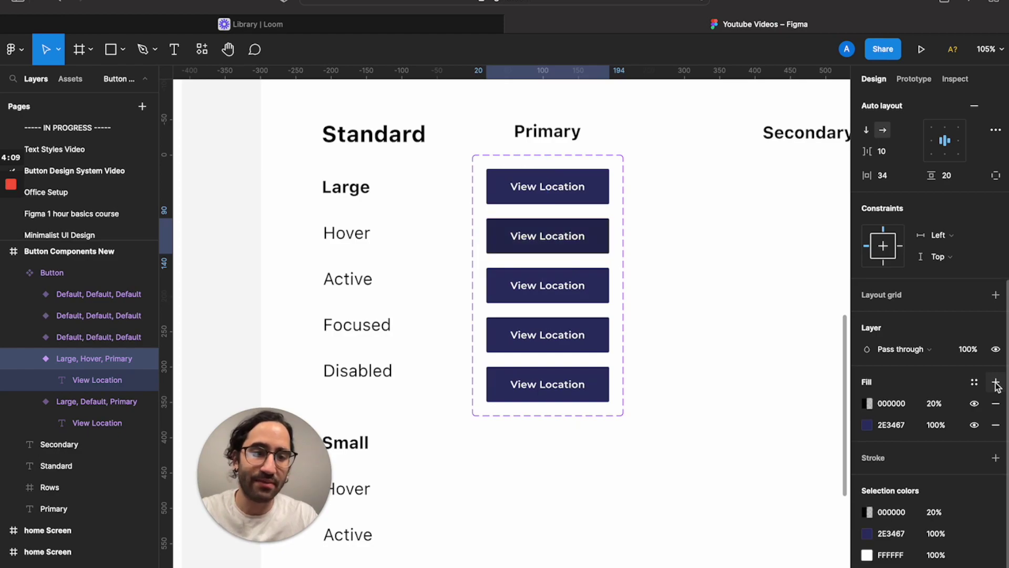
pyautogui.click(937, 409)
pyautogui.write('10')
pyautogui.press('Return')
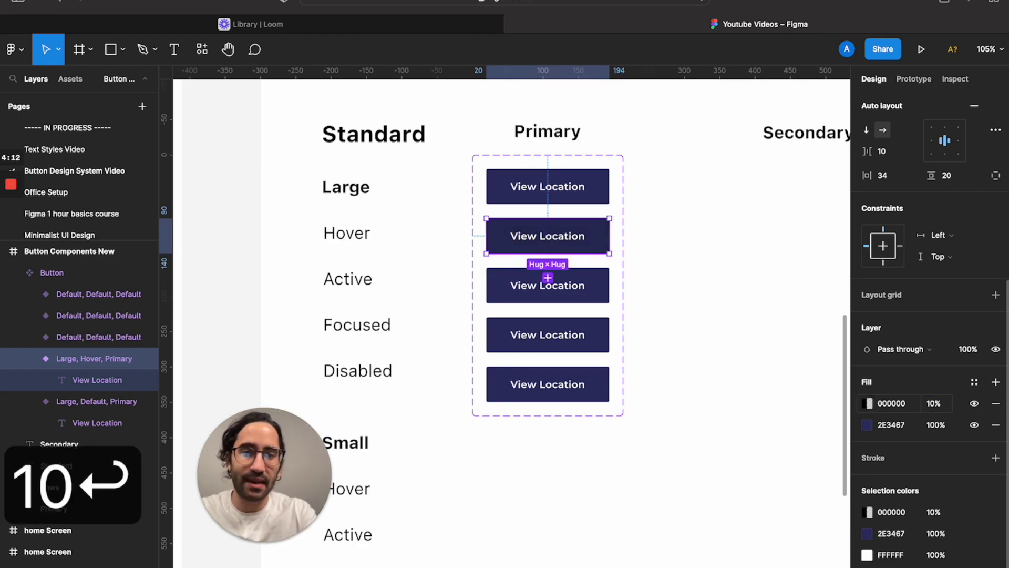
pyautogui.click(936, 409)
pyautogui.write('15')
pyautogui.press('Return')
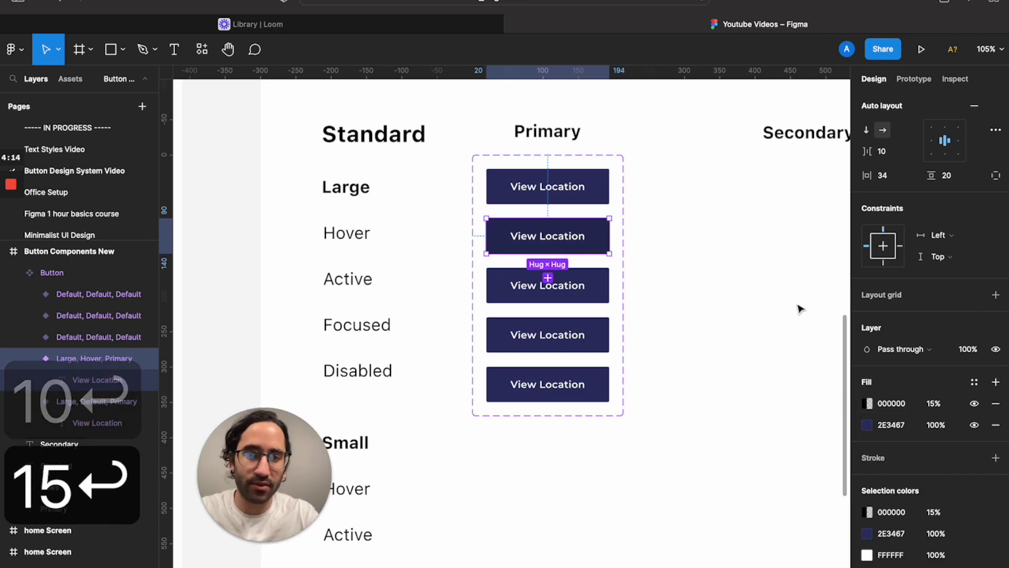
pyautogui.click(692, 258)
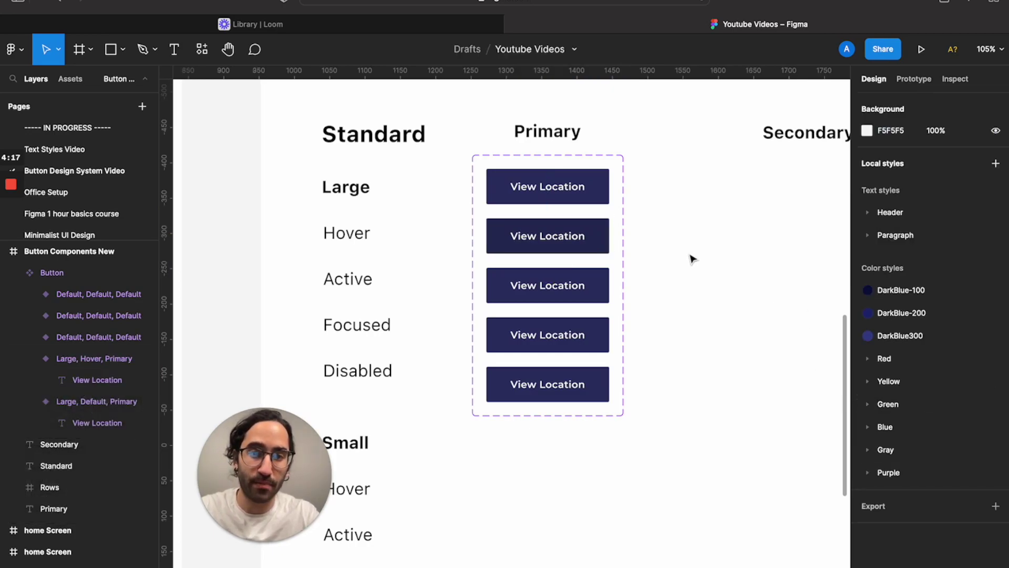
# - Set the Size of the third View Location variant, in the Active row, to Large and its Type to Primary
pyautogui.click(580, 282)
pyautogui.click(936, 352)
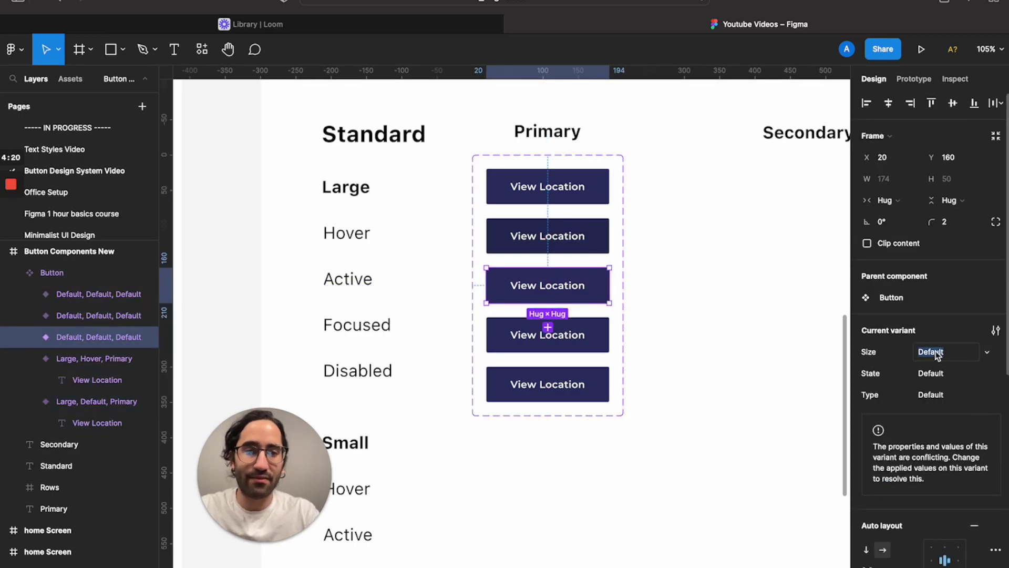
pyautogui.write('Large')
pyautogui.press('Return')
pyautogui.click(937, 393)
pyautogui.write('Primary')
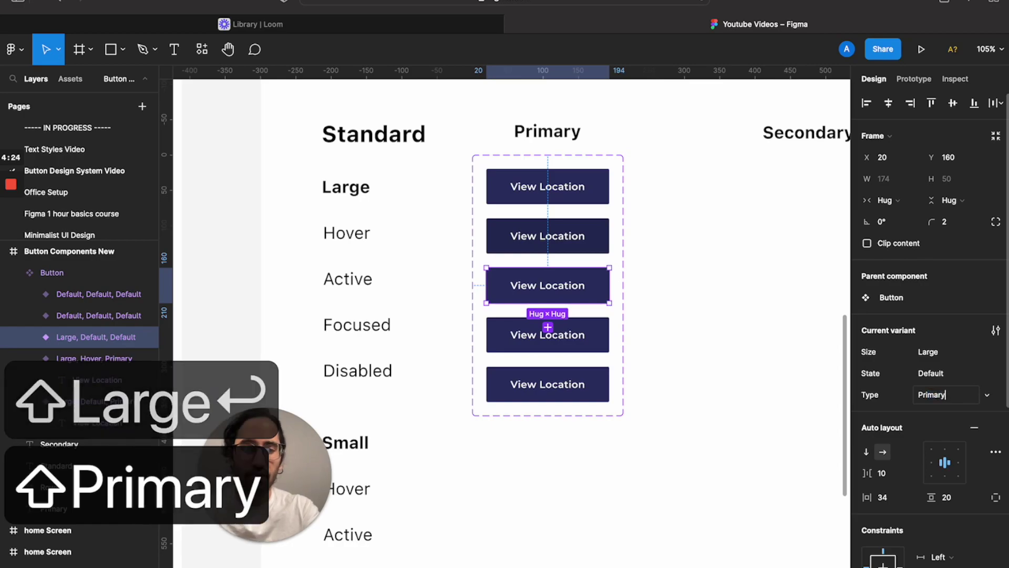
pyautogui.press('Return')
# - Set the third variant's State to Active
pyautogui.click(939, 373)
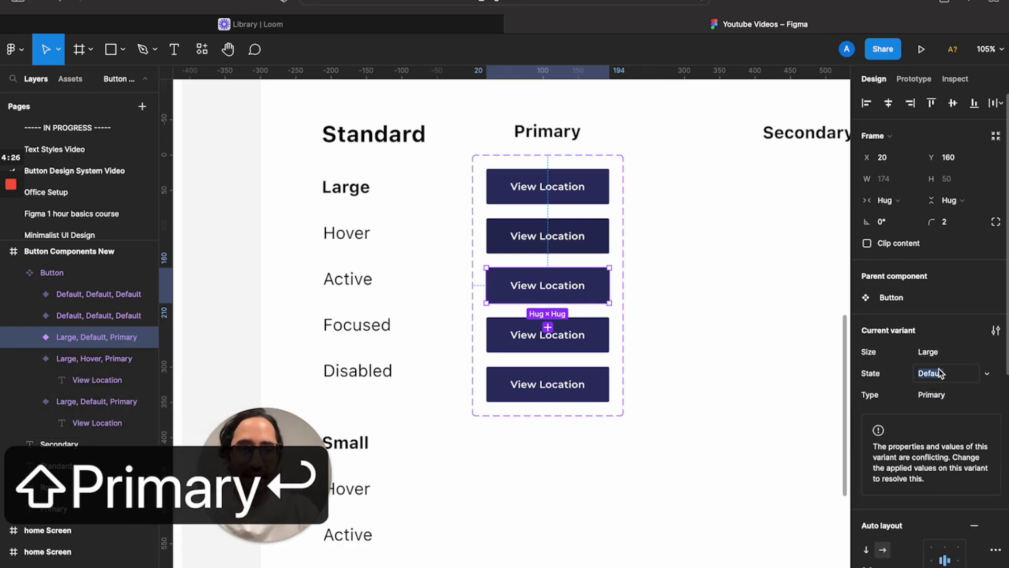
pyautogui.write('a')
pyautogui.press('BackSpace')
pyautogui.write('ACtive')
pyautogui.press('Return')
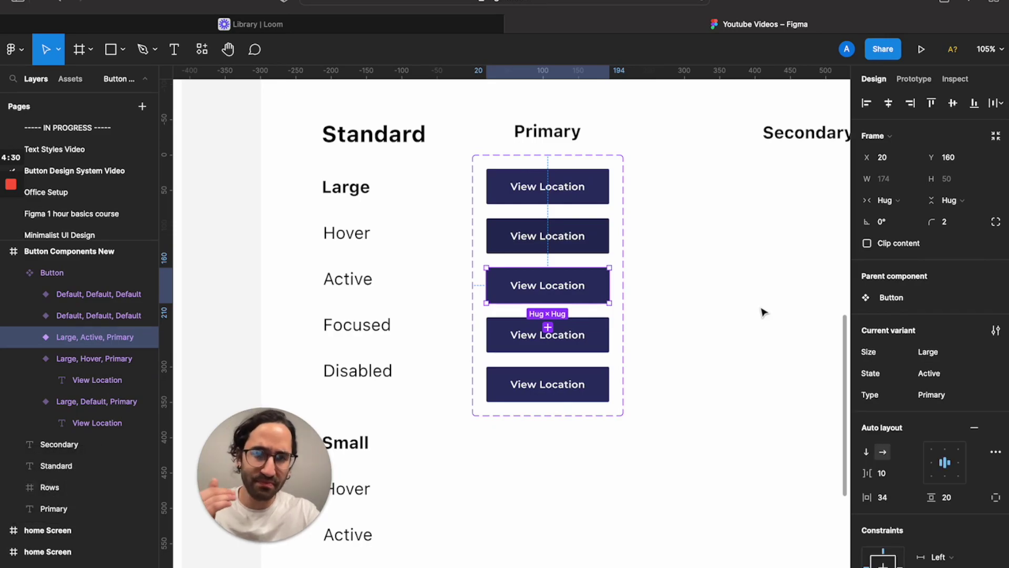
# - Darken the Active variant with an additional 000000 fill over its base color, at 15% opacity
pyautogui.scroll(-6, 988, 367)
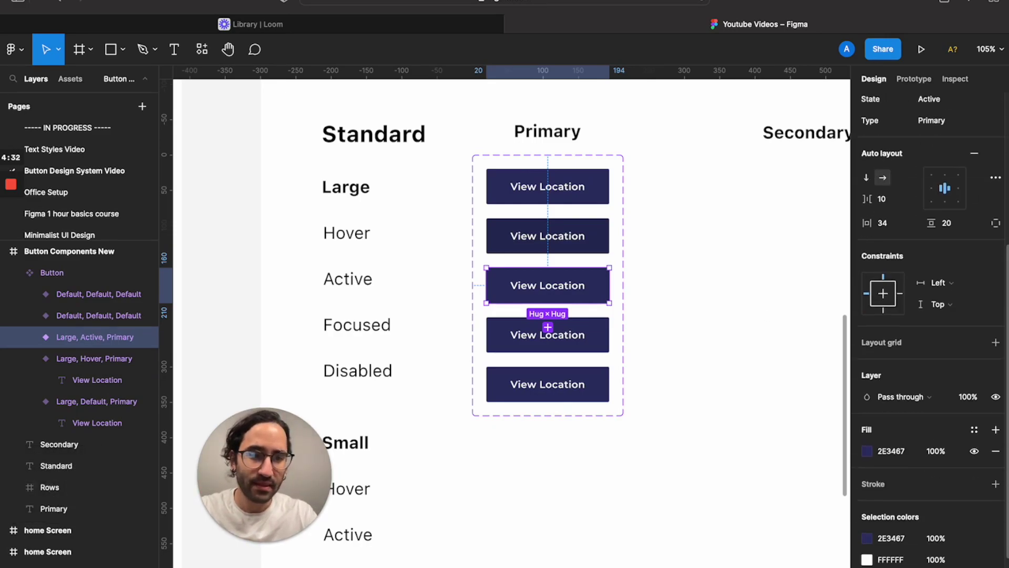
pyautogui.click(995, 394)
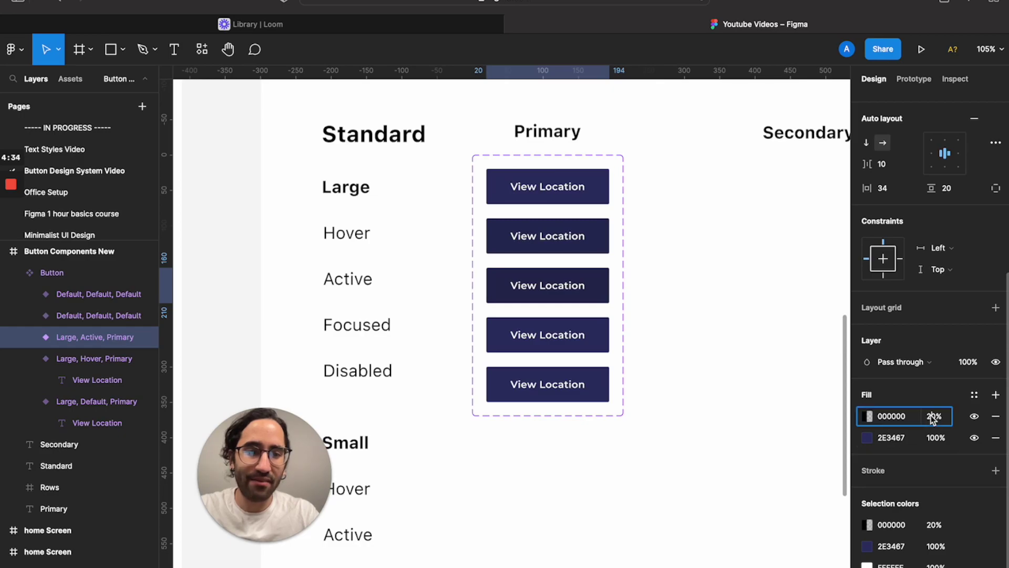
pyautogui.click(933, 416)
pyautogui.write('15')
pyautogui.press('Return')
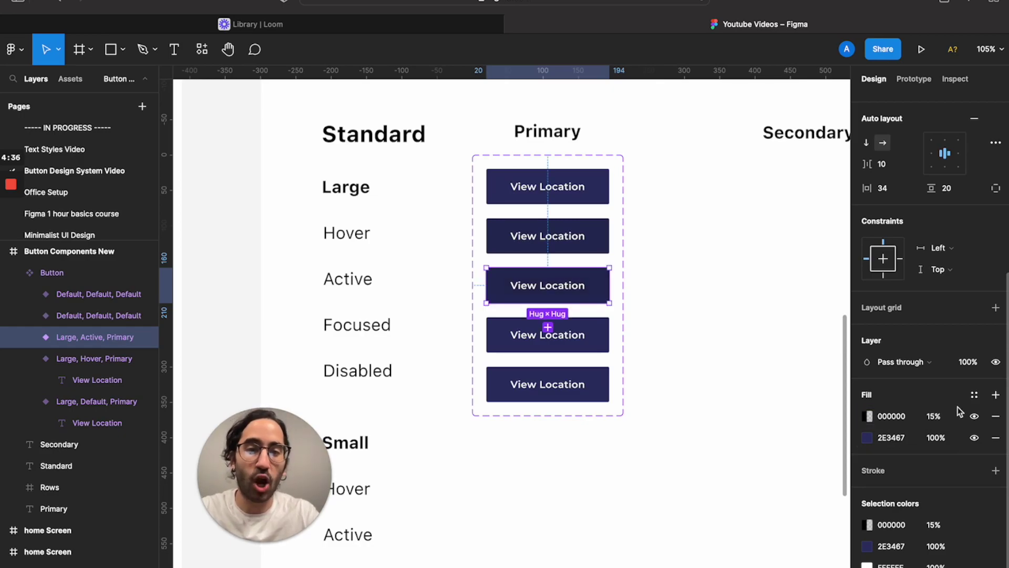
# - Give the Active variant individual padding of 18 above and 22 below its label, so the text sits slightly higher
pyautogui.scroll(5, 855, 277)
pyautogui.scroll(2, 949, 315)
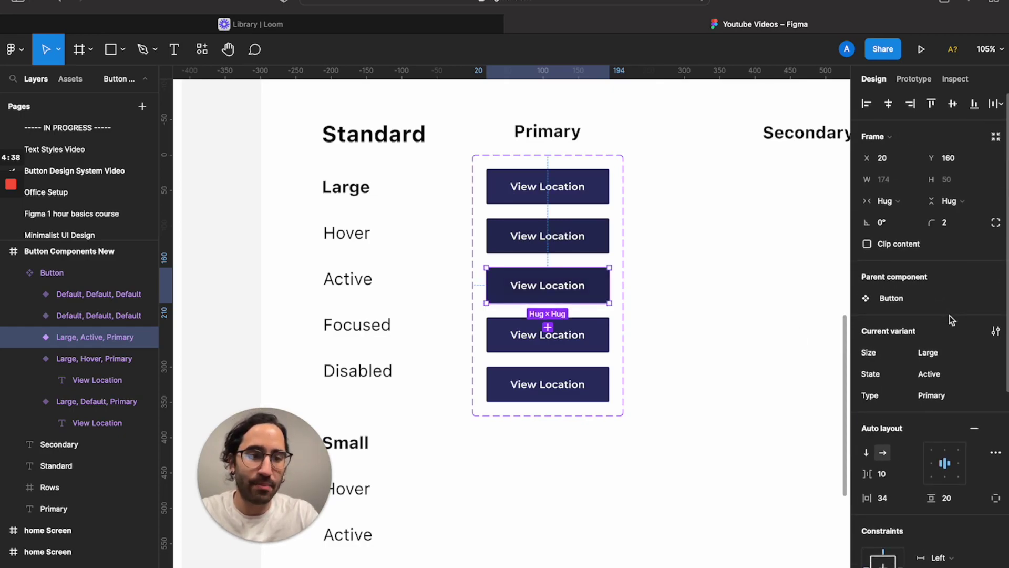
pyautogui.click(995, 497)
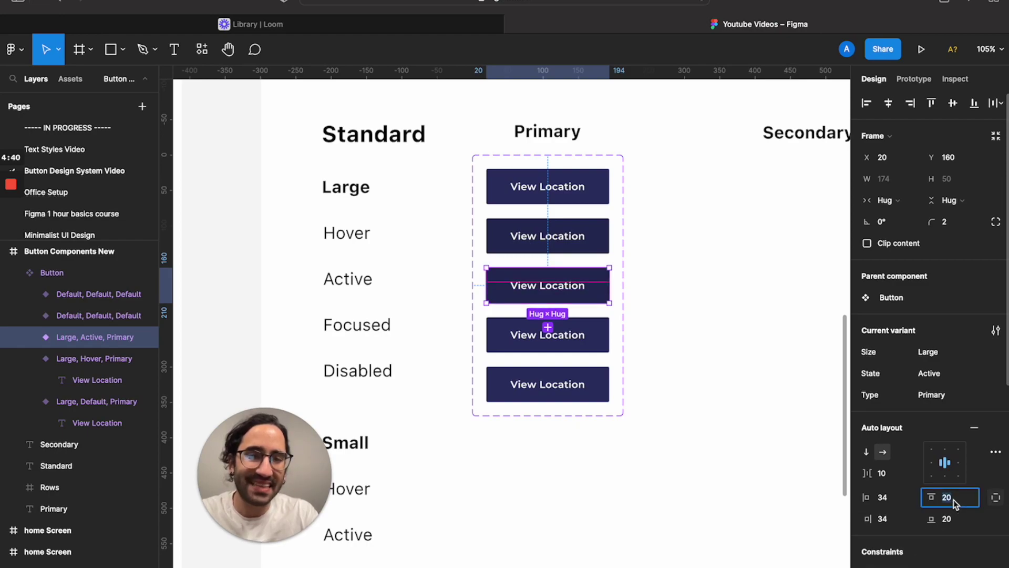
pyautogui.press('Down')
pyautogui.press('Down')
pyautogui.press('Up')
pyautogui.press('Up')
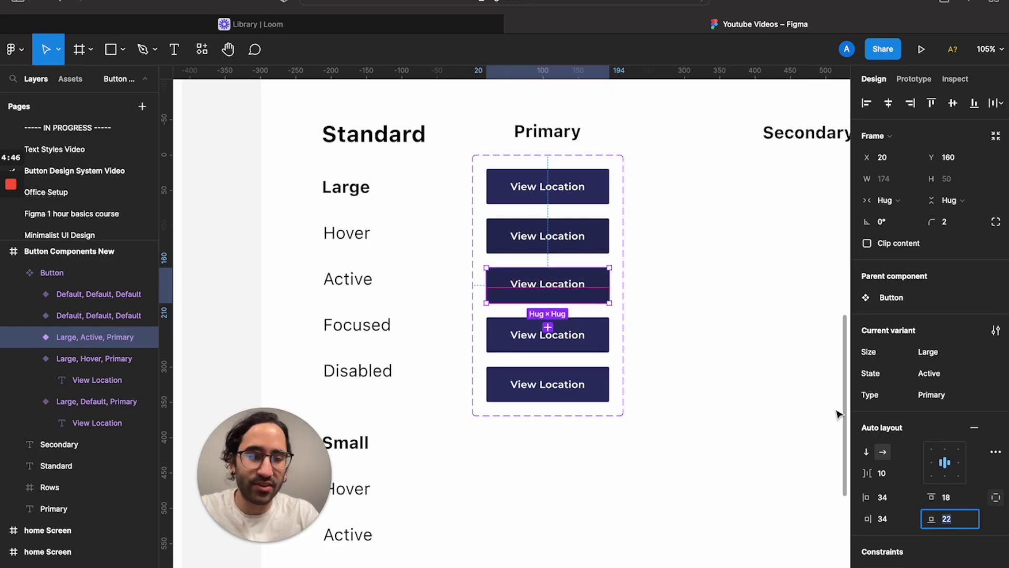
# - Add an effect to the Active variant and make it an Inner shadow
pyautogui.scroll(-4, 856, 424)
pyautogui.scroll(-4, 856, 423)
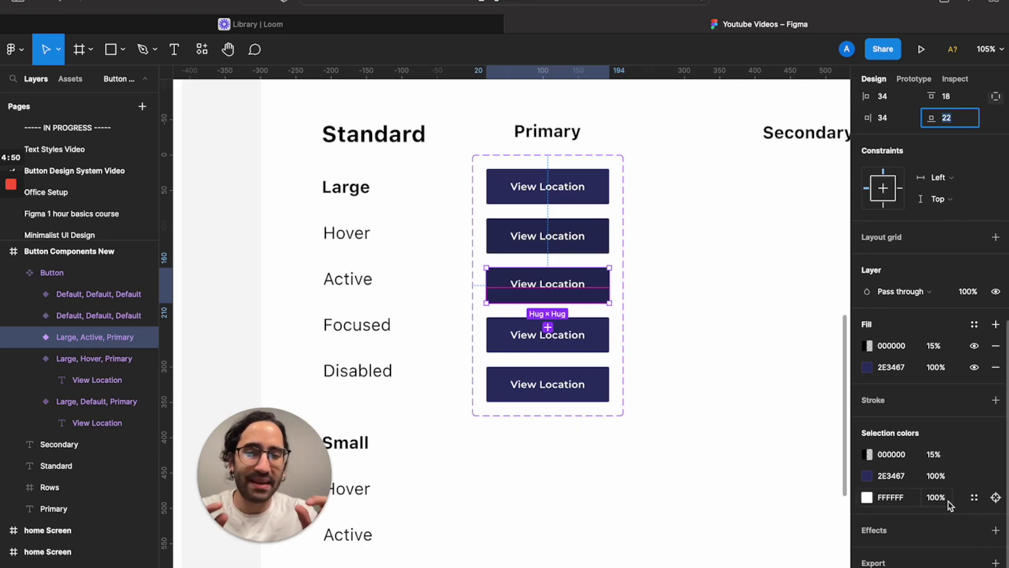
pyautogui.click(996, 530)
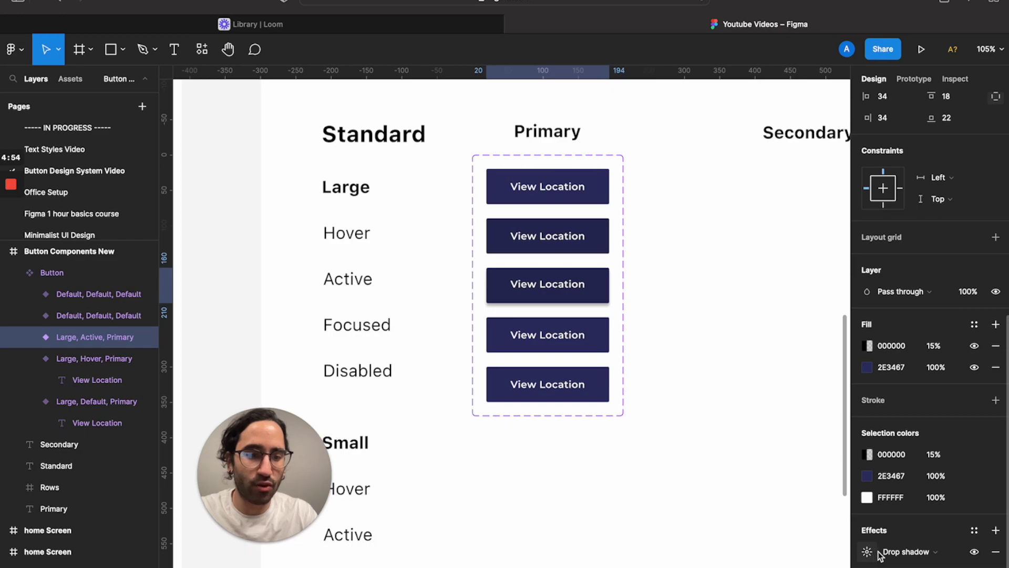
pyautogui.click(899, 551)
pyautogui.click(903, 541)
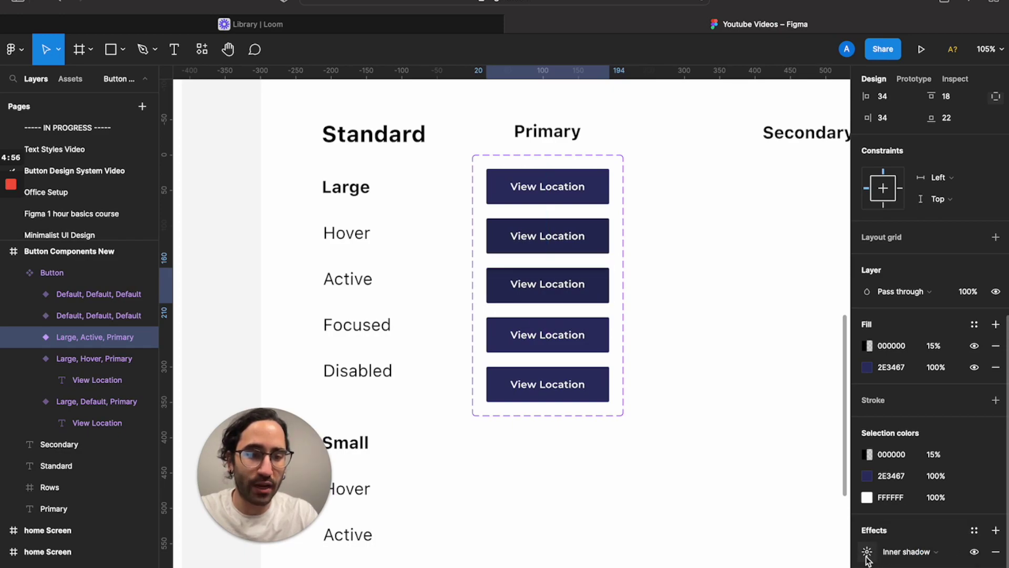
# - Set the Active variant's inner shadow to a Y offset of 2 and a blur of 6
pyautogui.click(866, 555)
pyautogui.click(733, 564)
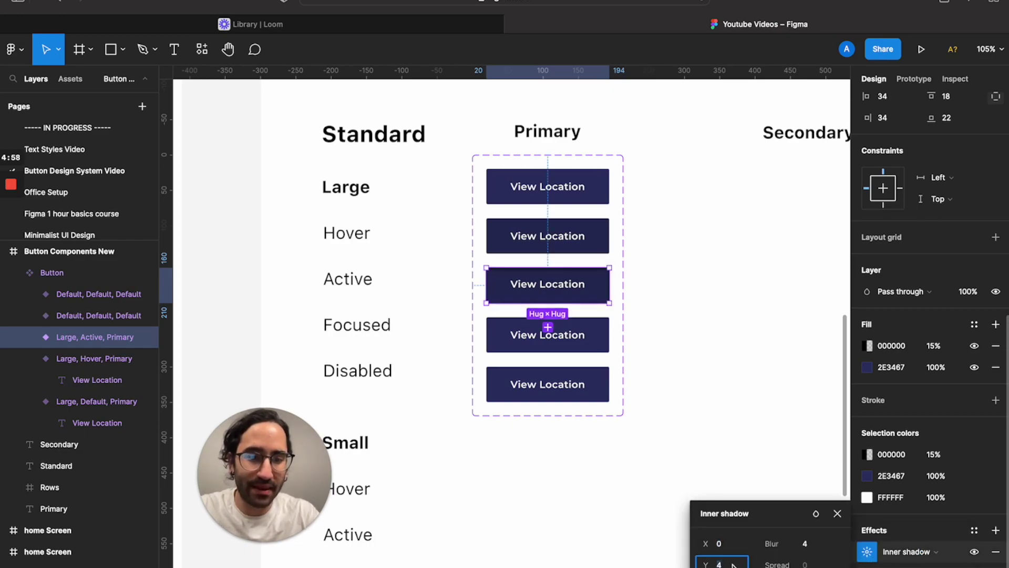
pyautogui.press('Return')
pyautogui.click(813, 545)
pyautogui.write('6')
pyautogui.press('Return')
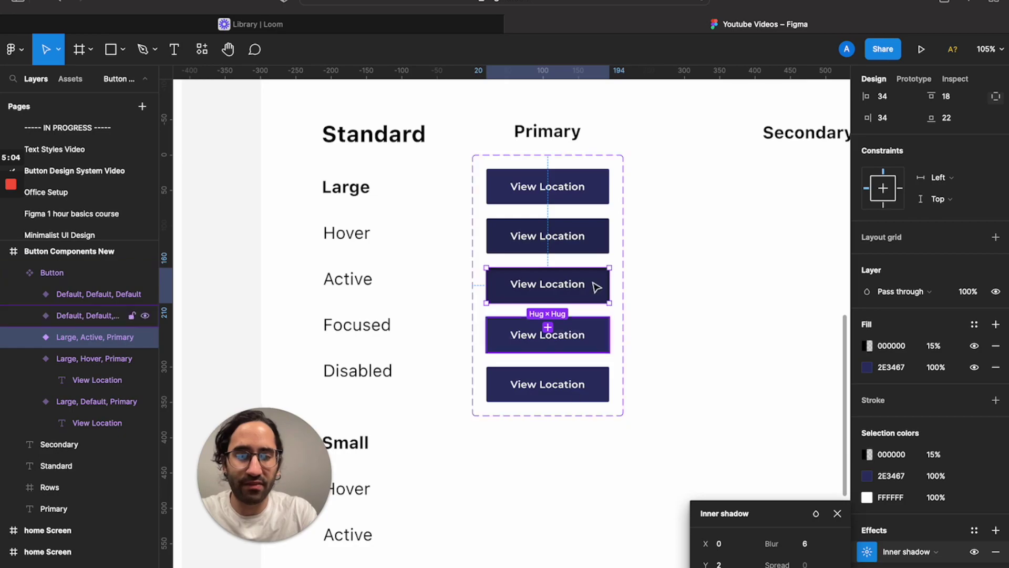
# - Try a blur of 0 on the Active variant's inner shadow while viewing its edge up close
pyautogui.scroll(10, 594, 286)
pyautogui.scroll(-2, 595, 286)
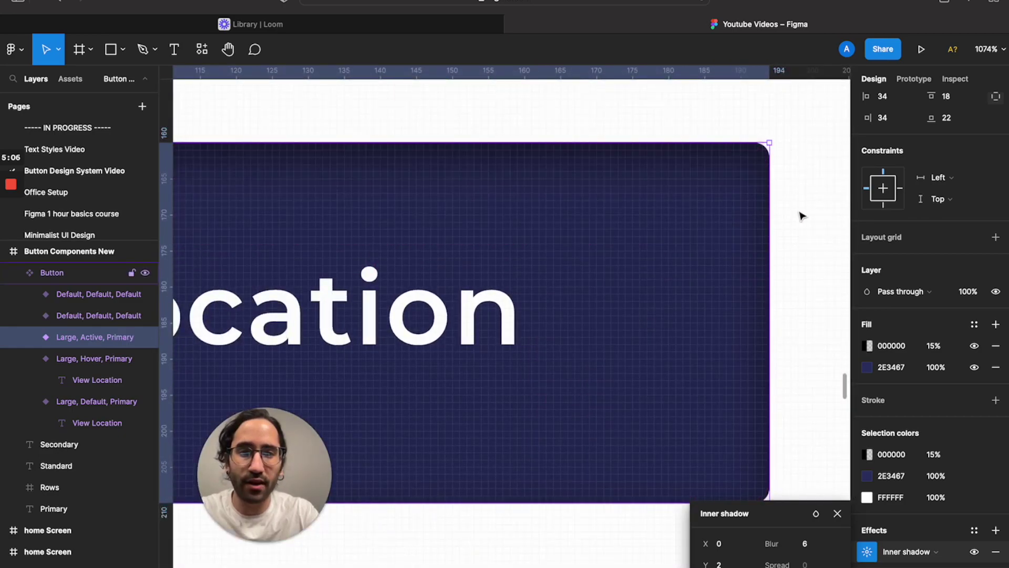
pyautogui.write('0')
pyautogui.press('Return')
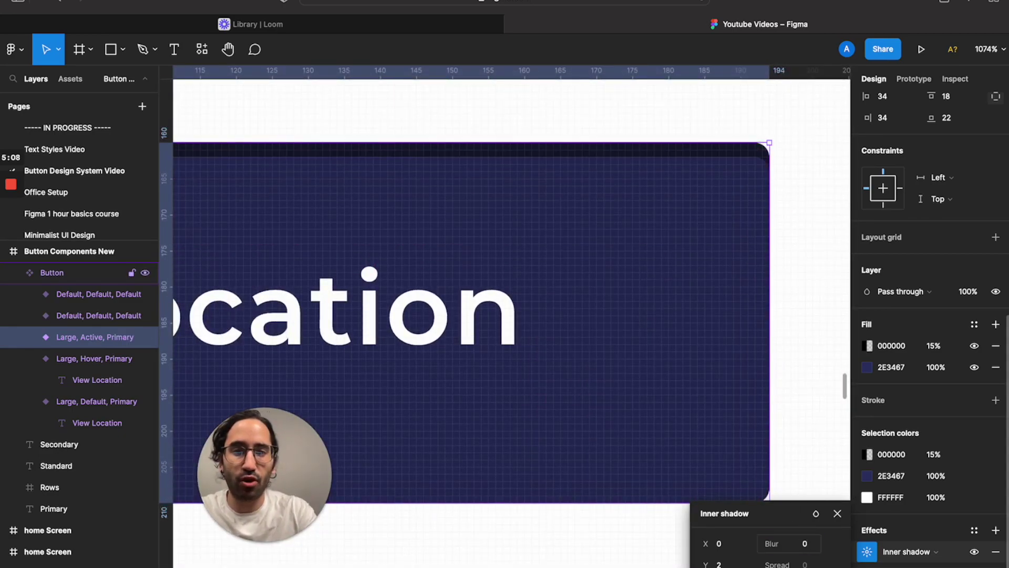
pyautogui.scroll(-5, 790, 436)
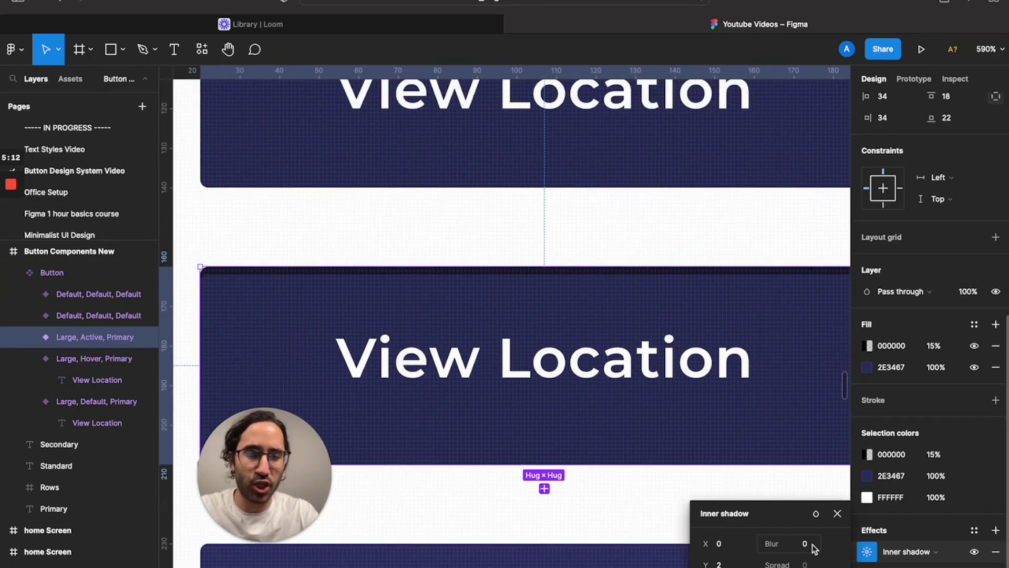
pyautogui.press('Return')
pyautogui.scroll(-2, 662, 510)
pyautogui.click(662, 510)
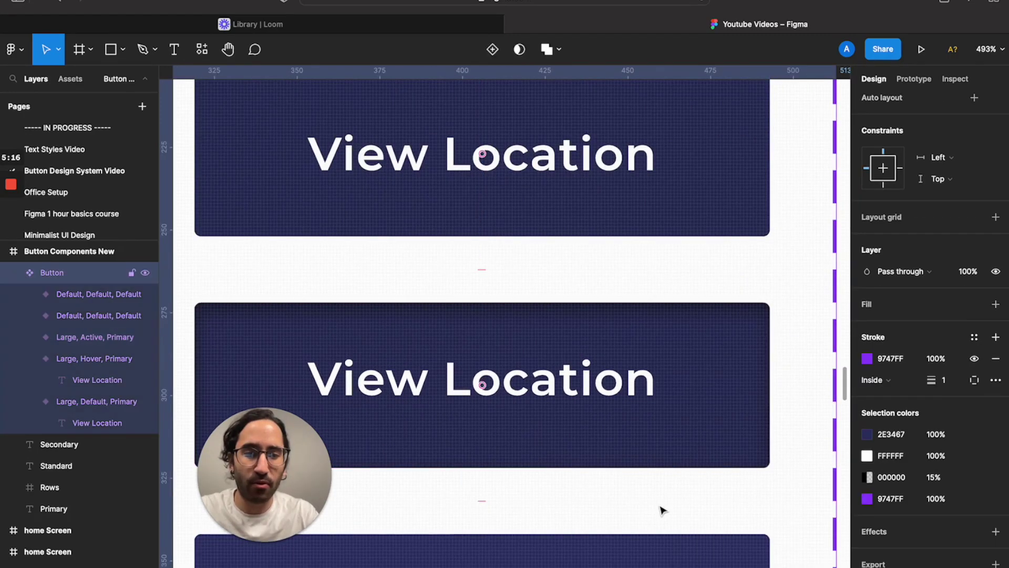
pyautogui.click(685, 420)
pyautogui.scroll(-2, 730, 416)
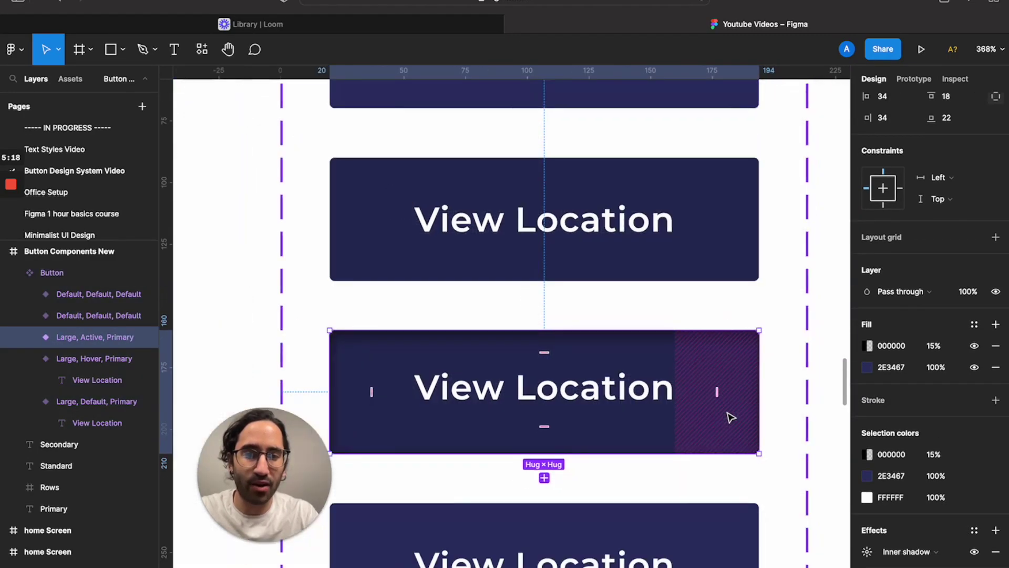
pyautogui.scroll(-2, 730, 417)
pyautogui.click(814, 391)
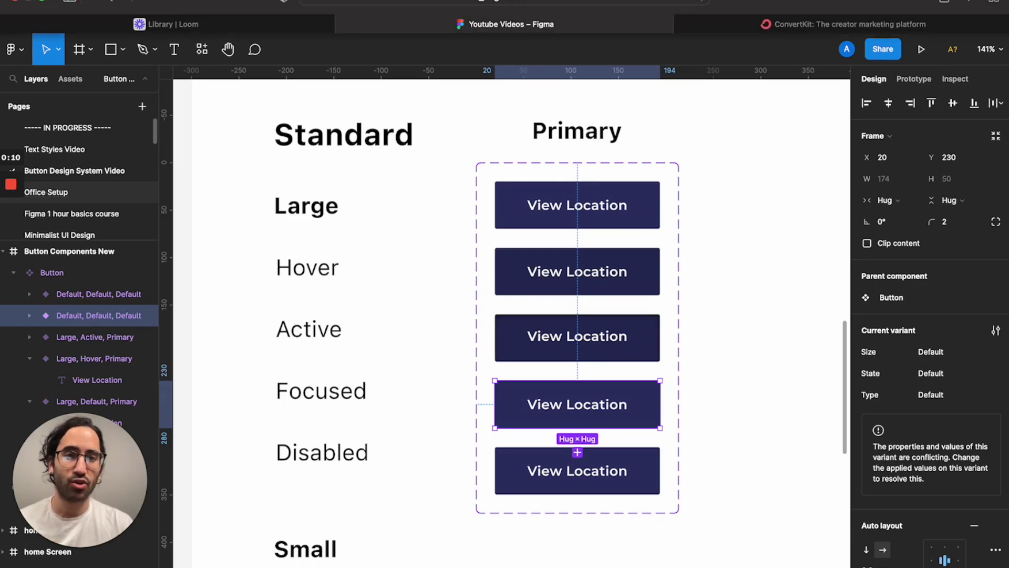
# - Switch to the ConvertKit website and cycle keyboard focus through the Coaches, Authors, Podcasters and Musicians tabs to examine the focus outline
pyautogui.click(732, 26)
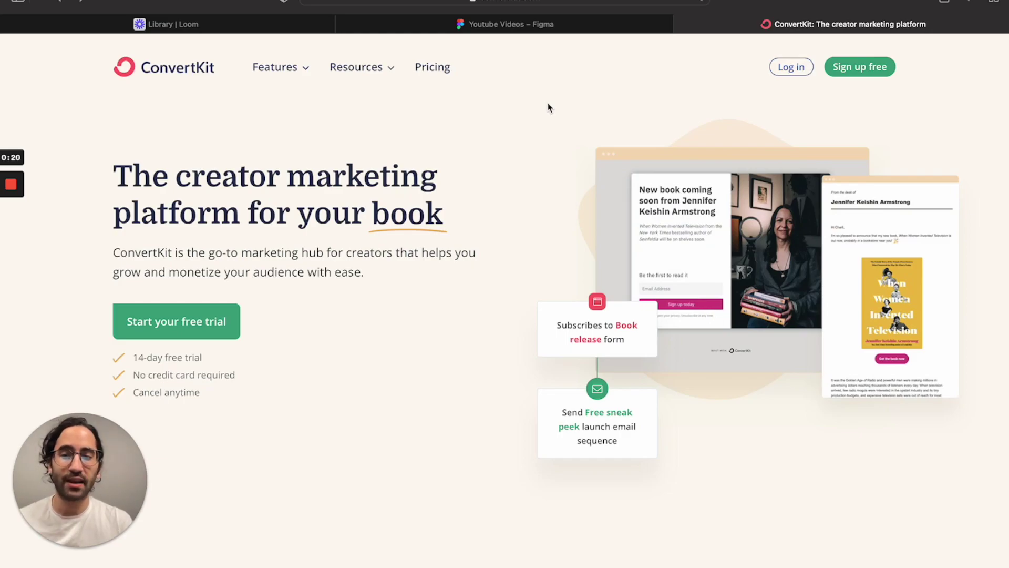
pyautogui.scroll(-10, 547, 106)
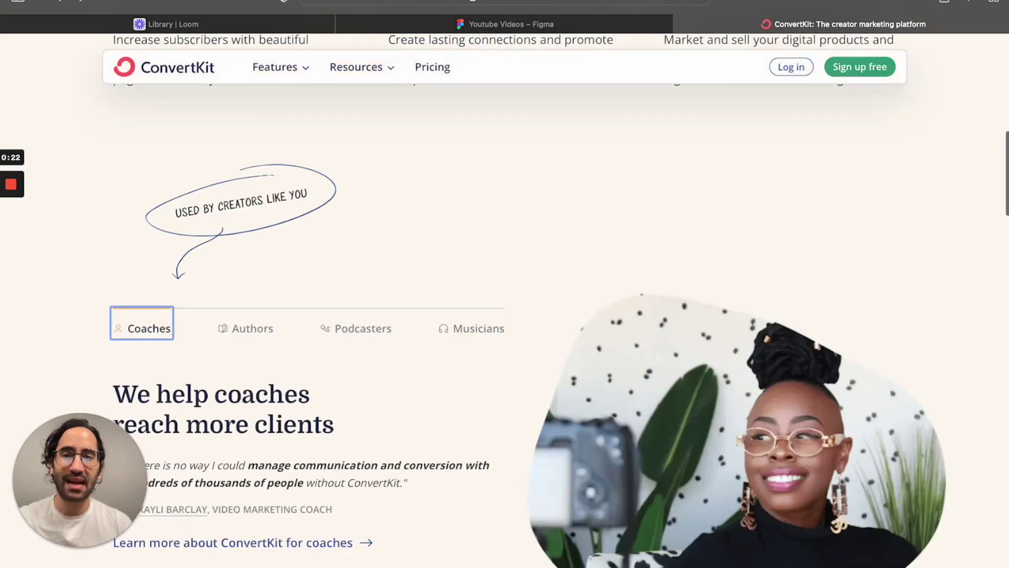
pyautogui.press('Tab')
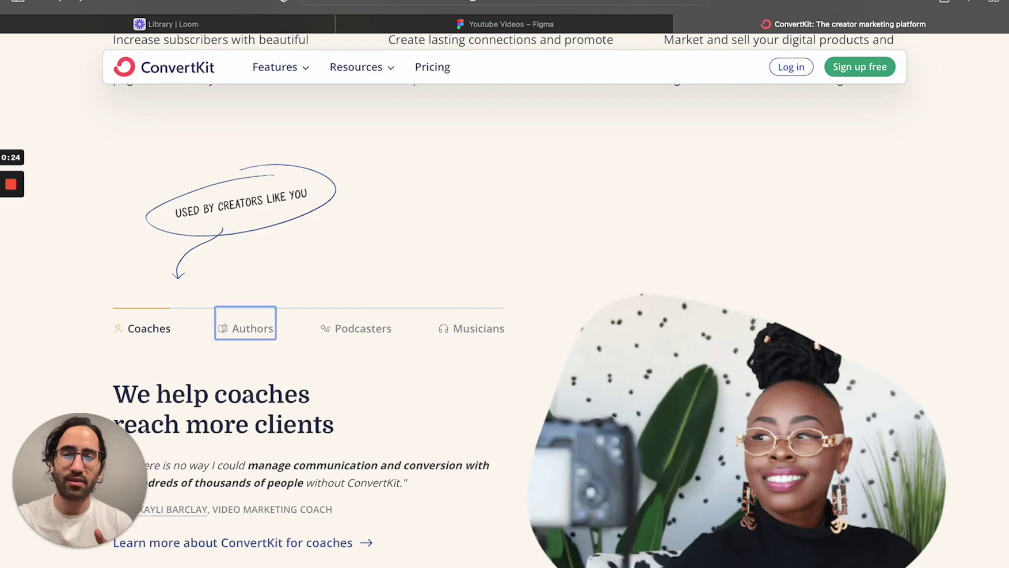
pyautogui.press('Tab')
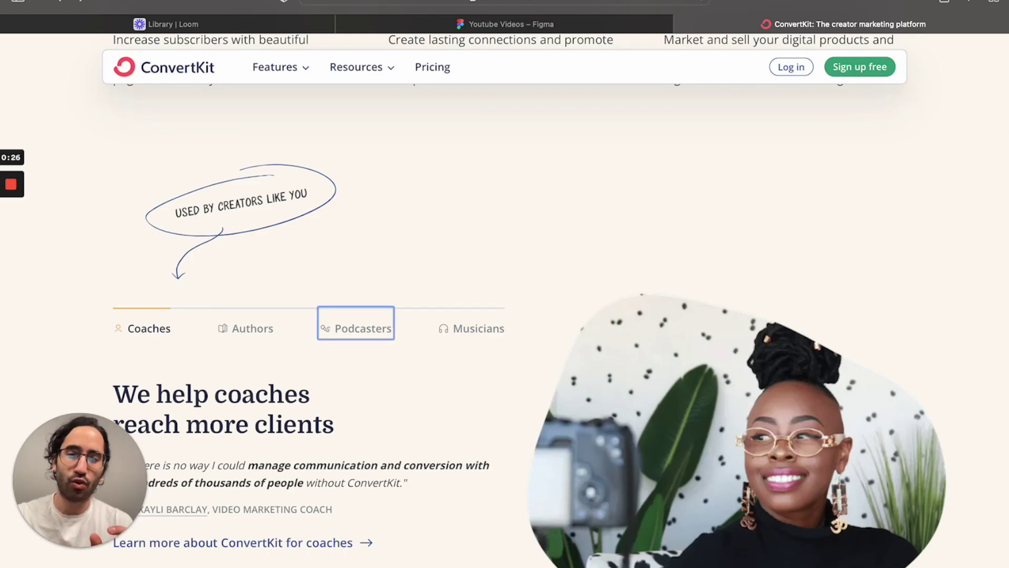
pyautogui.press('Tab')
pyautogui.press('super+l')
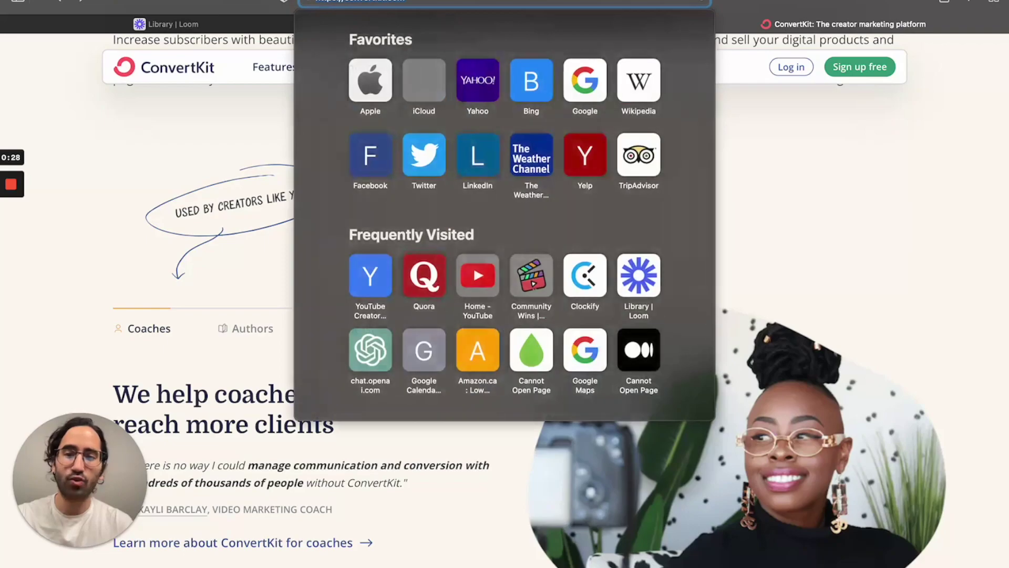
pyautogui.press('Escape')
pyautogui.press('Tab')
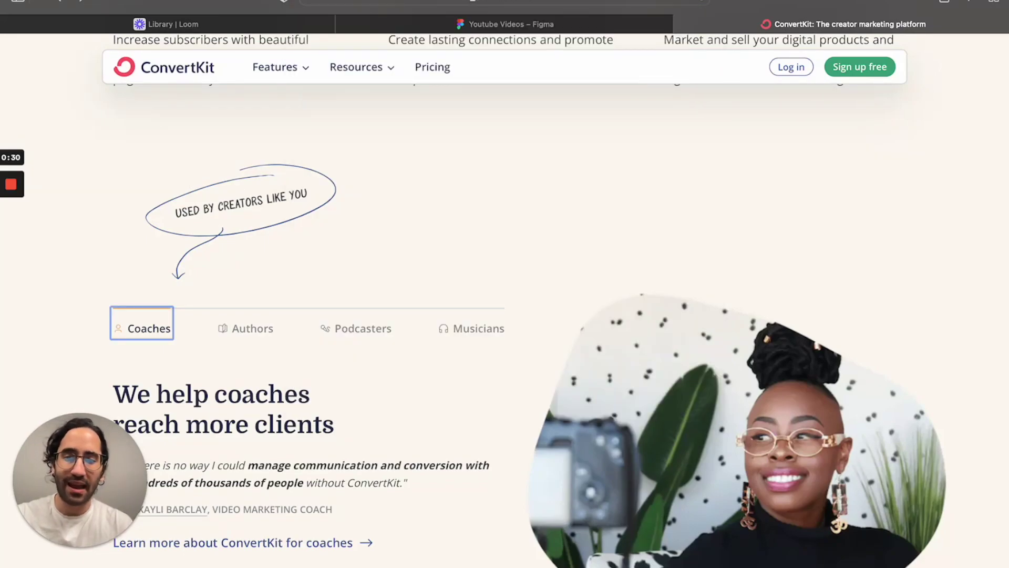
pyautogui.press('Tab')
pyautogui.press('Tab')
pyautogui.press('Tab')
pyautogui.press('super+l')
pyautogui.press('Escape')
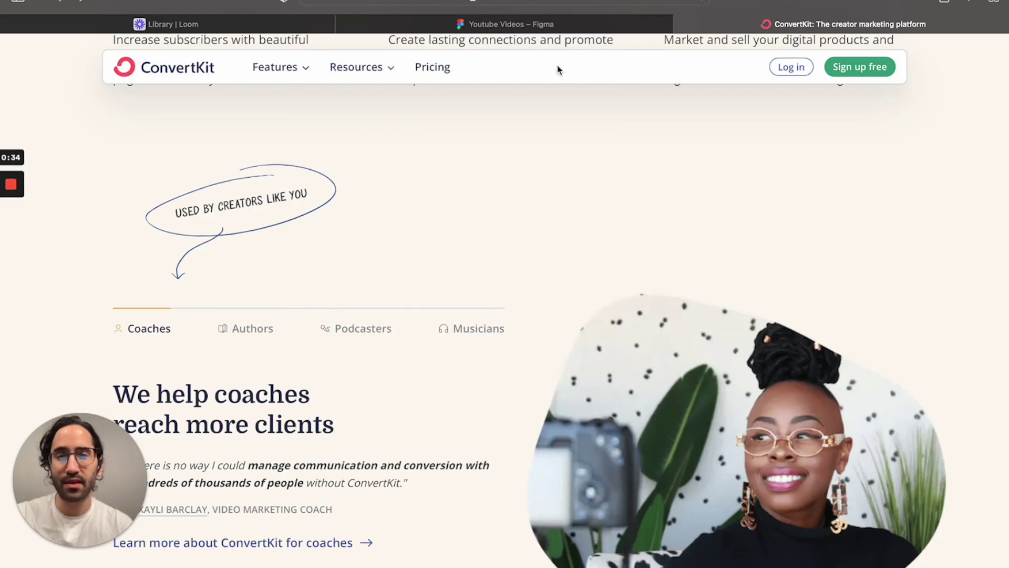
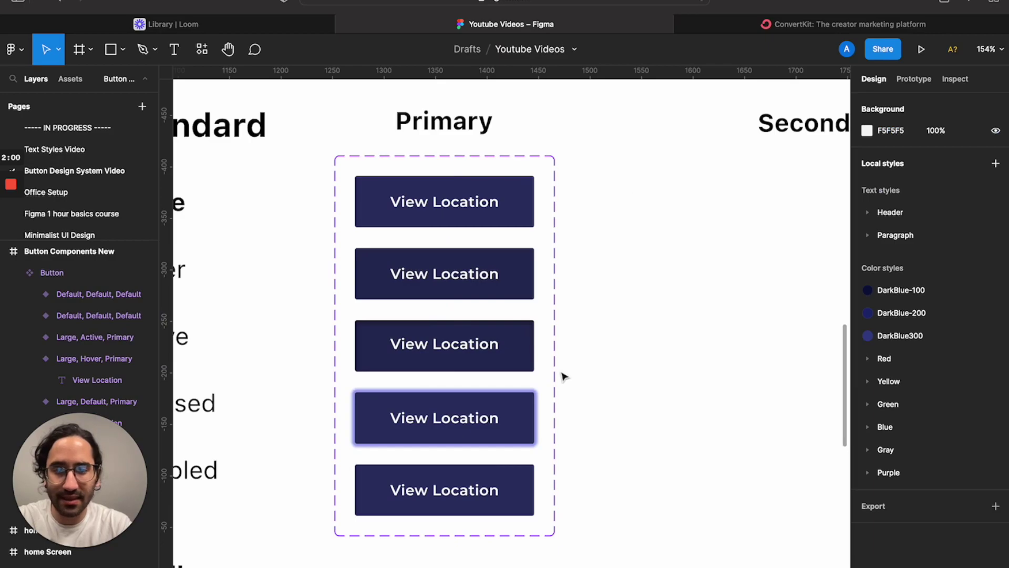
# - Set the blur of the drop shadow on the fourth variant, in the Focused row, to 2
pyautogui.click(558, 425)
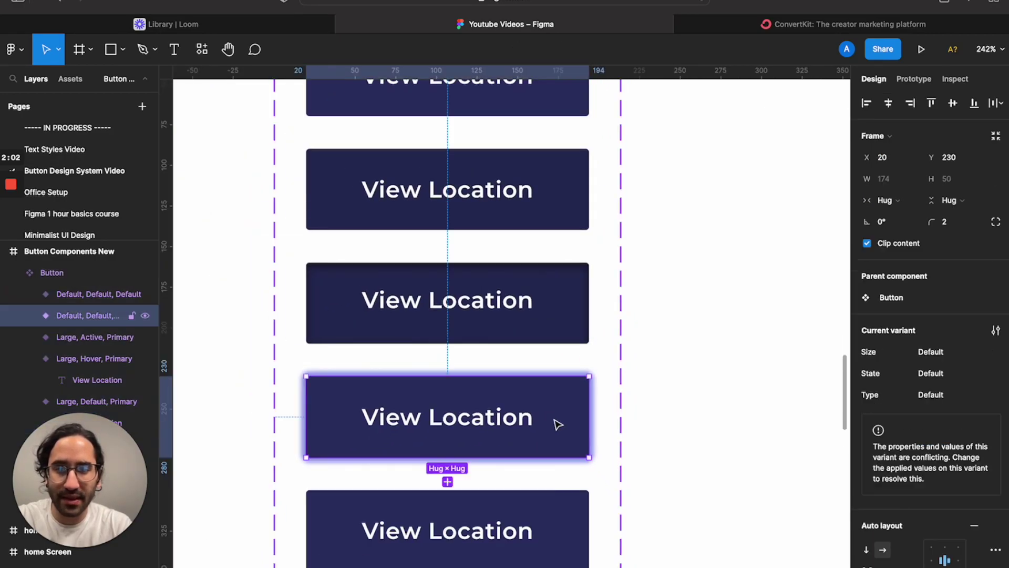
pyautogui.scroll(-5, 893, 525)
pyautogui.click(866, 527)
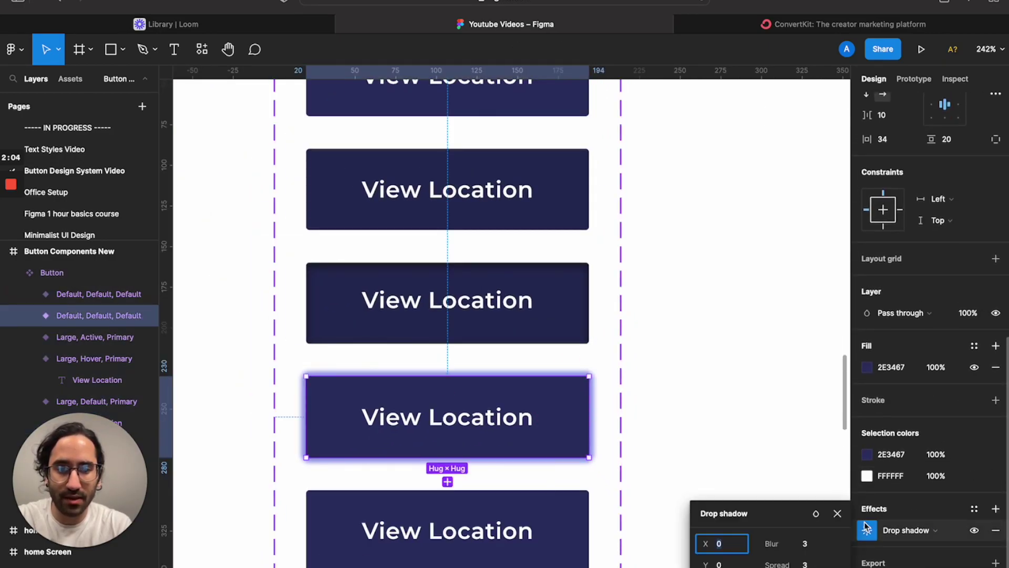
pyautogui.click(804, 545)
pyautogui.write('2')
pyautogui.press('Return')
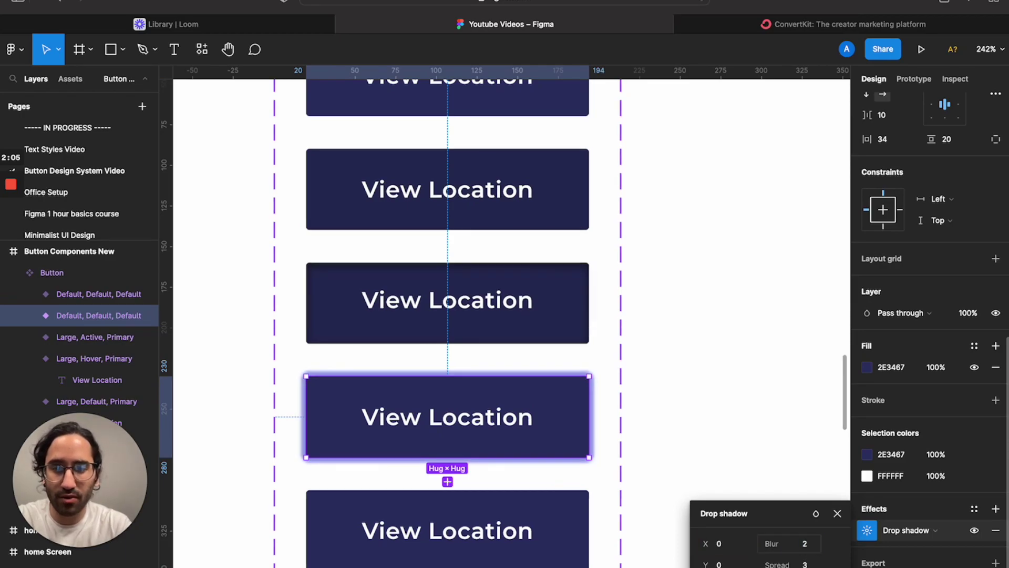
pyautogui.click(804, 543)
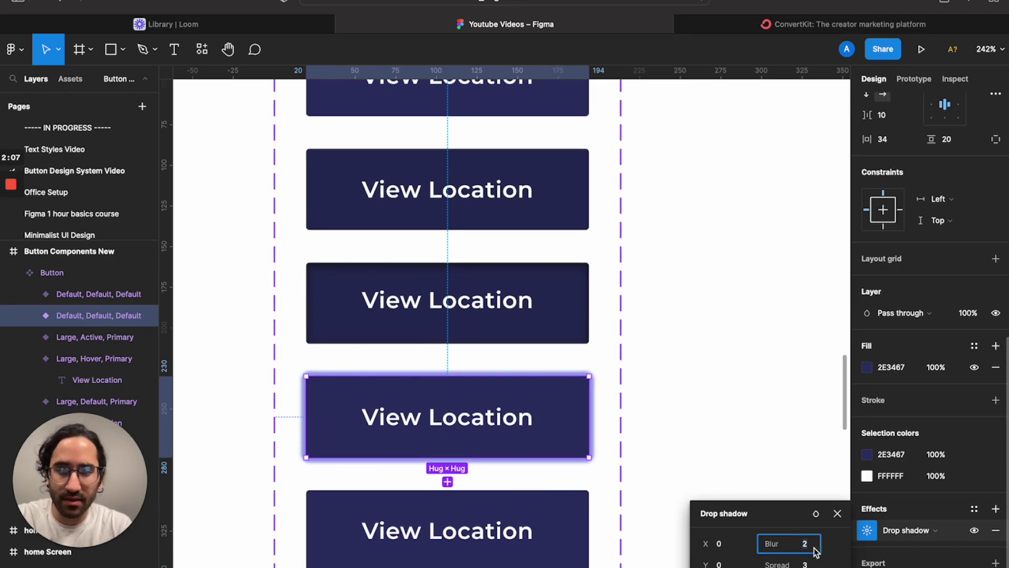
pyautogui.click(774, 464)
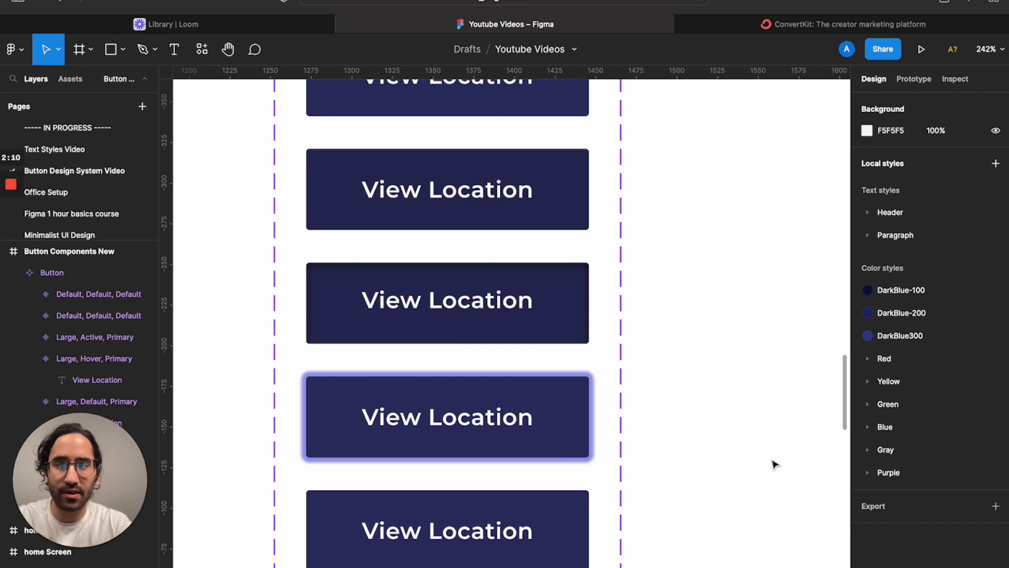
pyautogui.scroll(-5, 727, 444)
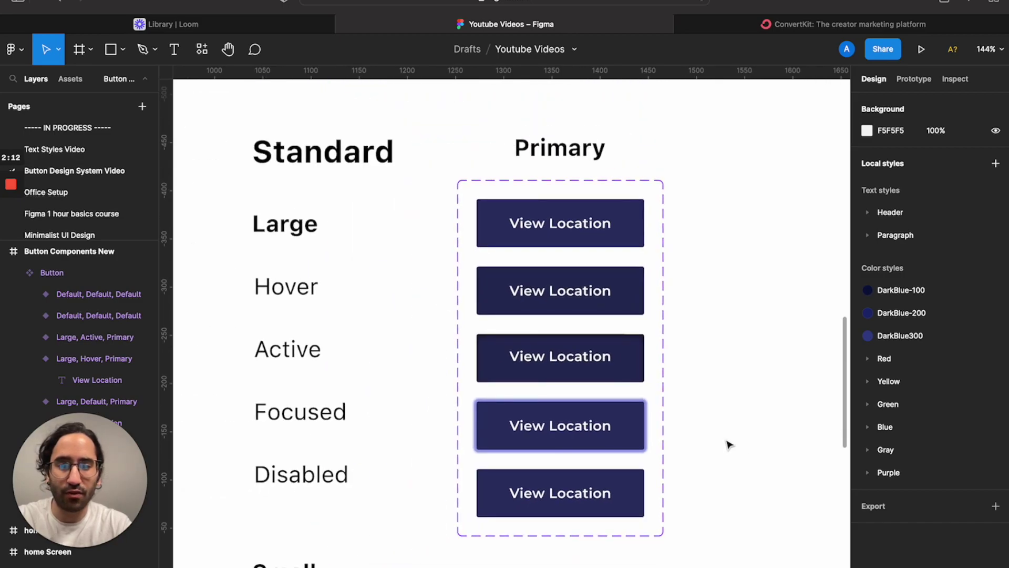
# - Set the Size property of the button variant in the Focused row to Large
pyautogui.scroll(3, 639, 481)
pyautogui.click(628, 488)
pyautogui.scroll(-2, 625, 490)
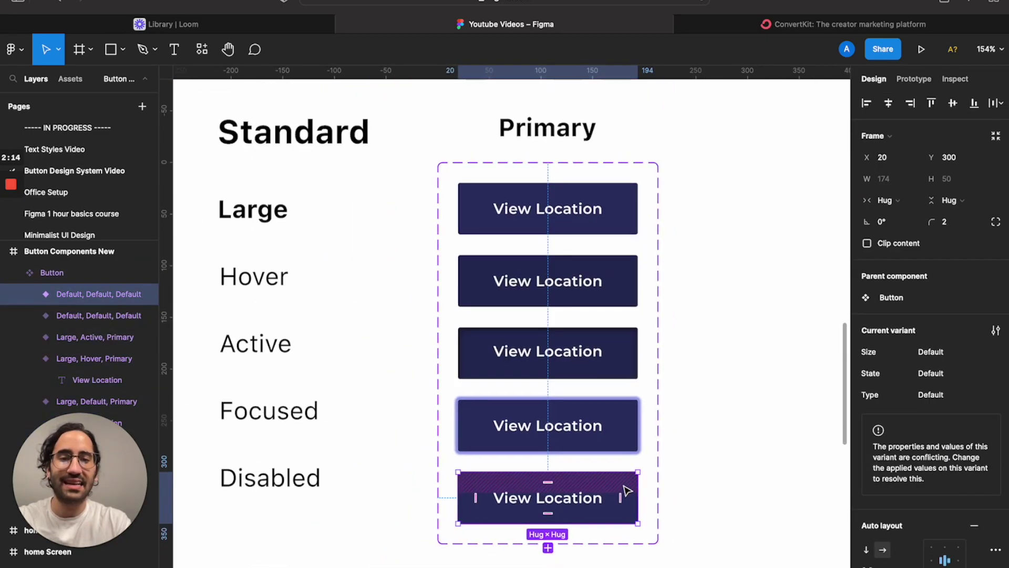
pyautogui.click(629, 429)
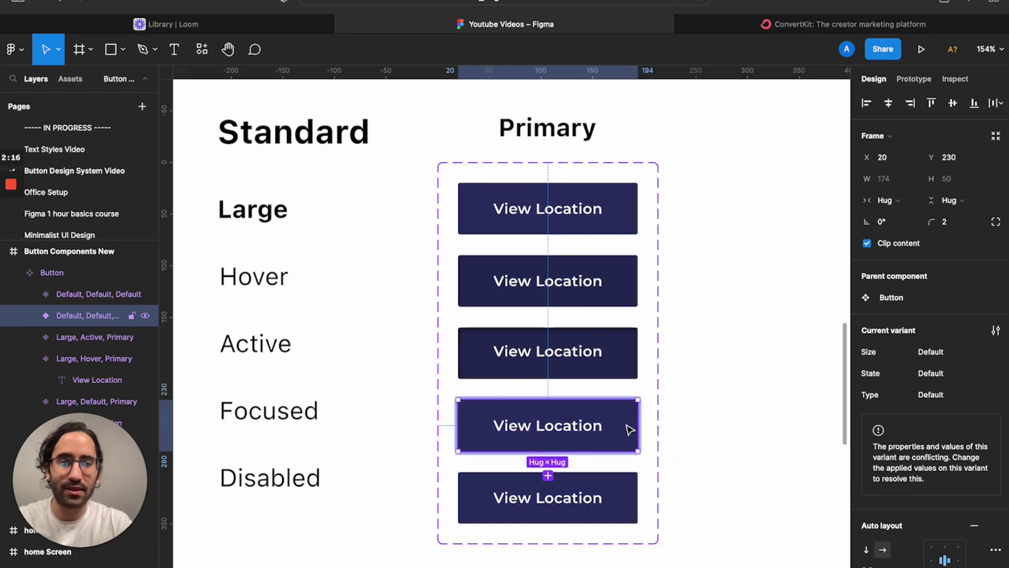
pyautogui.click(932, 352)
pyautogui.write('L')
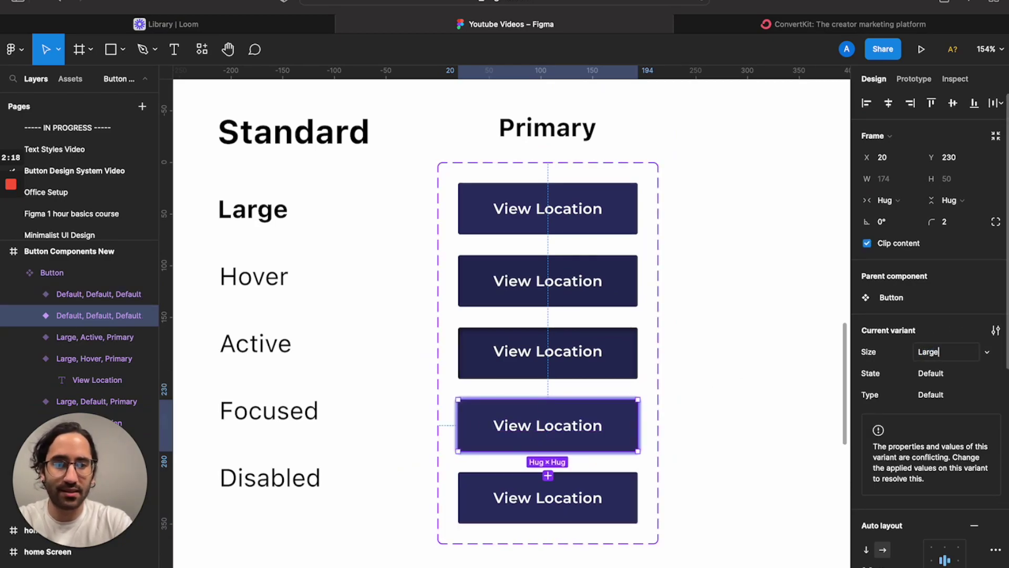
pyautogui.write('arge')
pyautogui.press('Return')
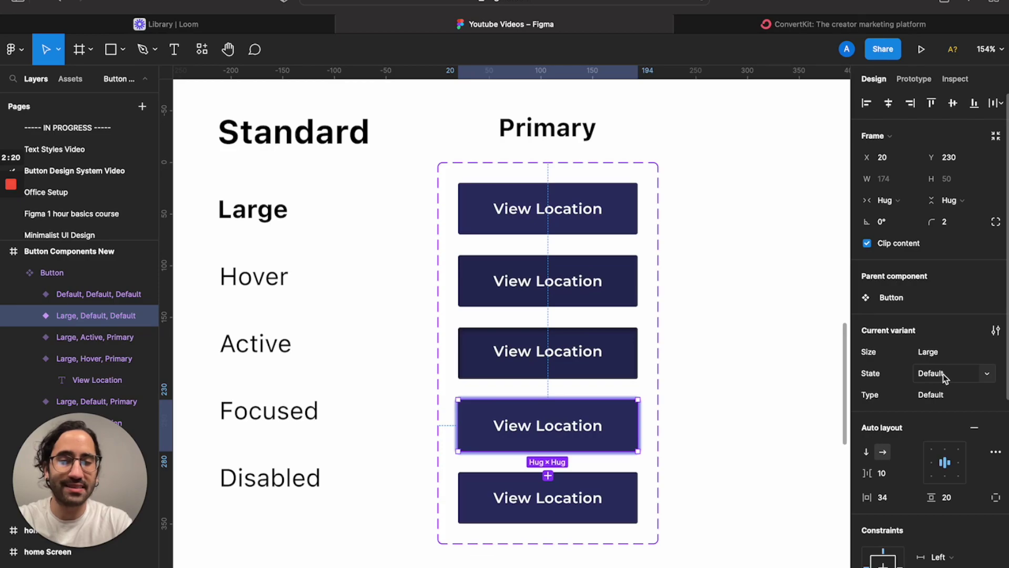
# - Set the Focused-row variant's State property to Focus and its Type property to Primary
pyautogui.click(943, 374)
pyautogui.write('Focus')
pyautogui.press('Return')
pyautogui.click(942, 395)
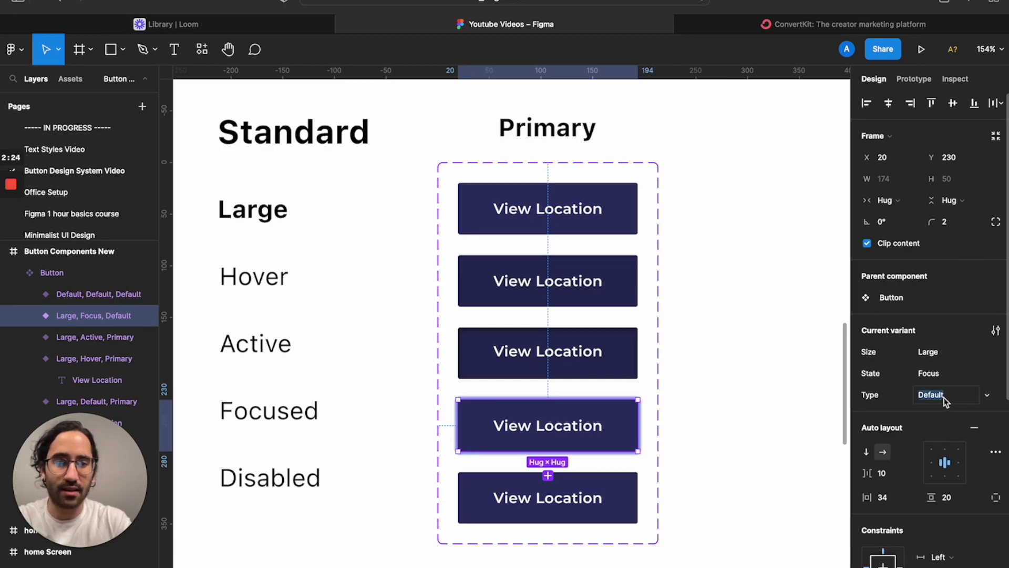
pyautogui.write('Prim')
pyautogui.press('Return')
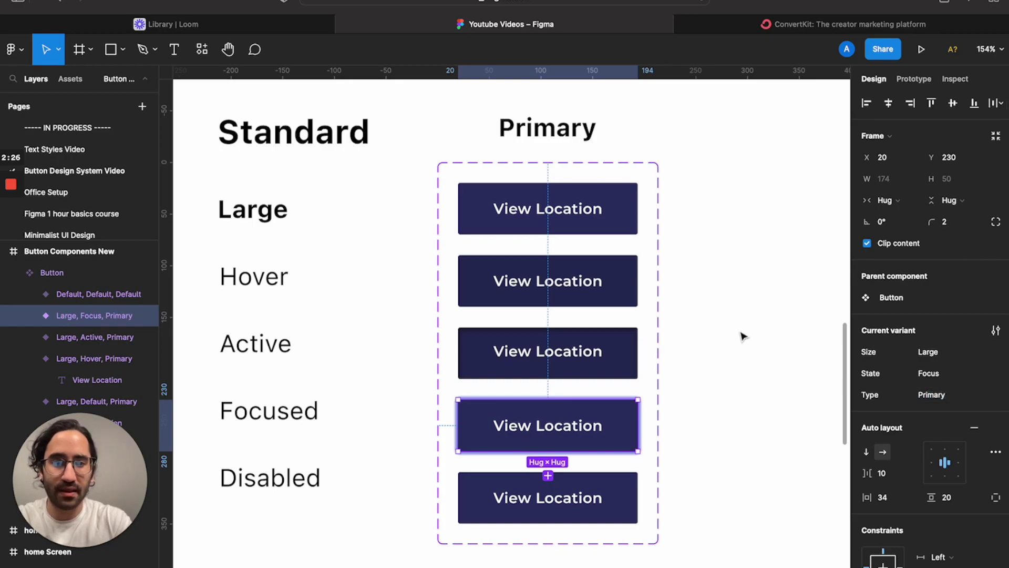
# - Set the Size property of the Disabled-row variant to Large and its State to Disabled
pyautogui.click(637, 356)
pyautogui.click(603, 485)
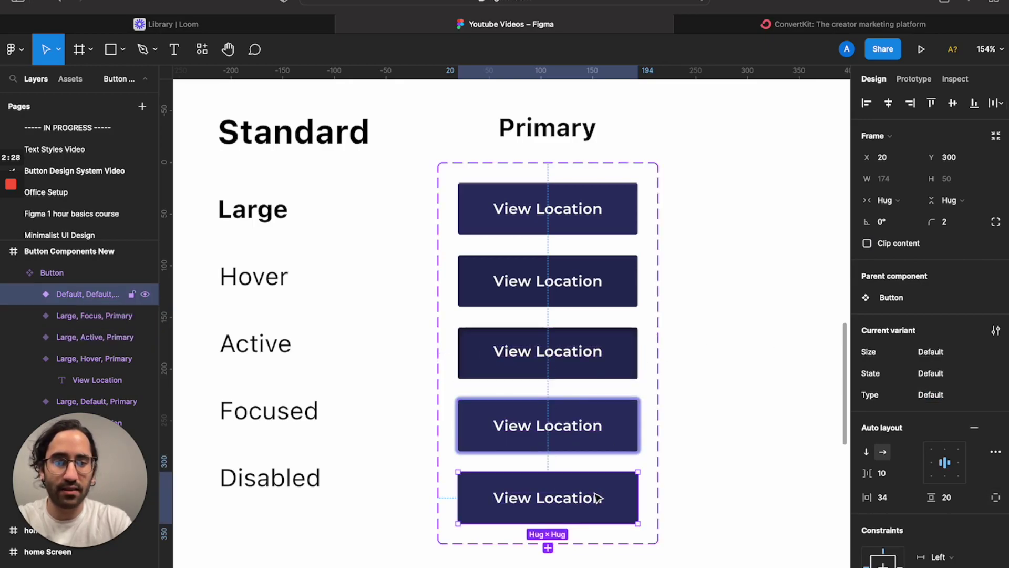
pyautogui.click(932, 352)
pyautogui.write('L')
pyautogui.click(930, 368)
pyautogui.write('Disavle')
pyautogui.press('BackSpace')
pyautogui.press('BackSpace')
pyautogui.press('BackSpace')
pyautogui.write('bled')
pyautogui.press('Return')
# - Set the Type property of the Disabled-row variant to Primary and deselect it
pyautogui.click(940, 400)
pyautogui.write('Primary')
pyautogui.press('Return')
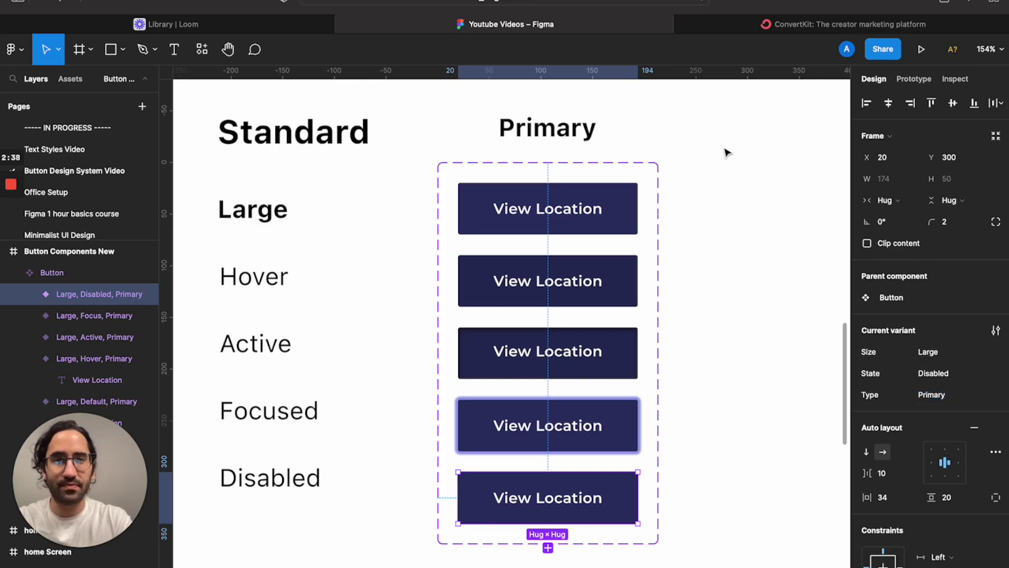
pyautogui.click(710, 478)
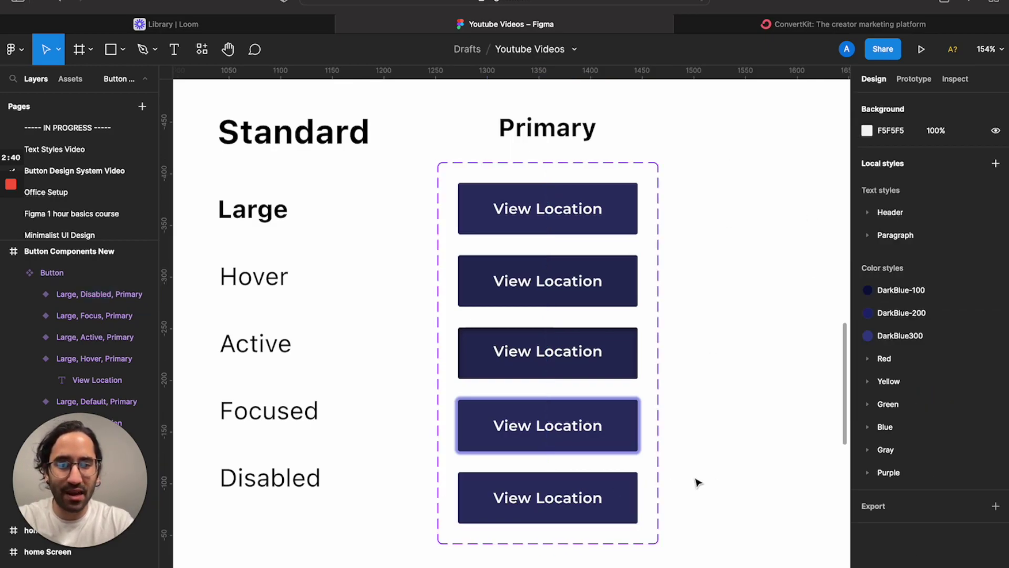
# - Reduce the layer opacity of the Large Disabled Primary variant to 50%
pyautogui.click(636, 489)
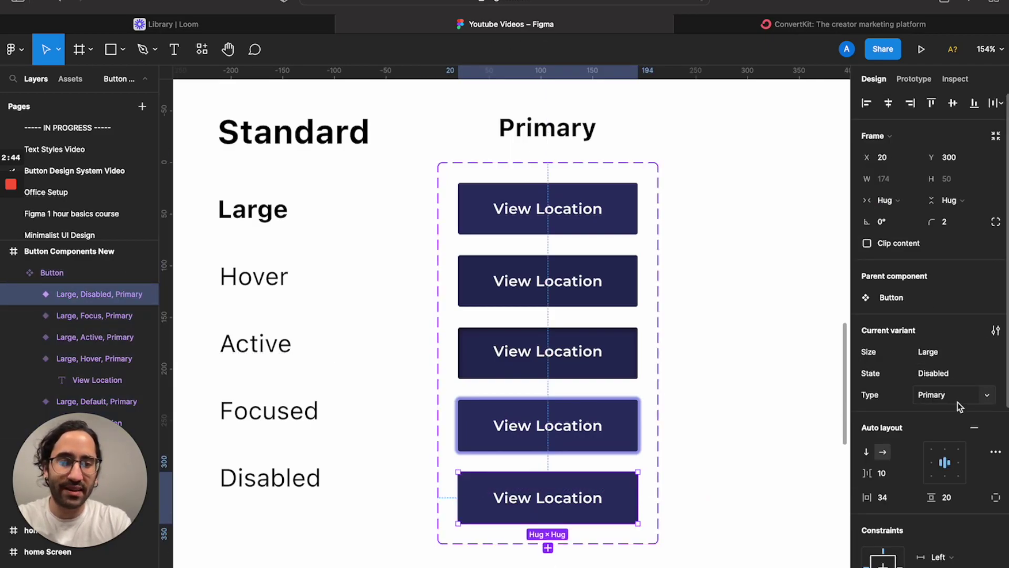
pyautogui.scroll(-6, 957, 402)
pyautogui.click(969, 342)
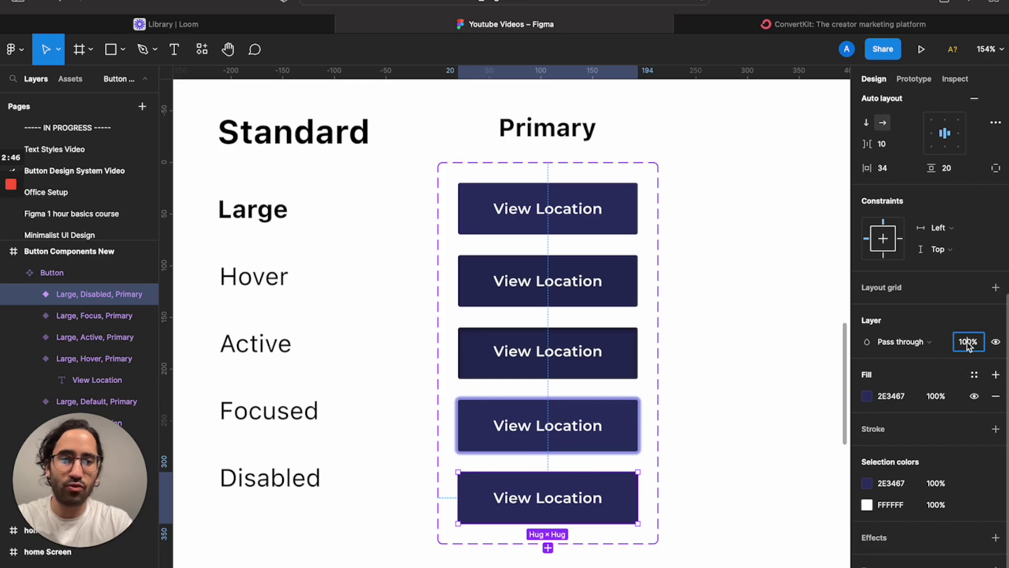
pyautogui.write('50')
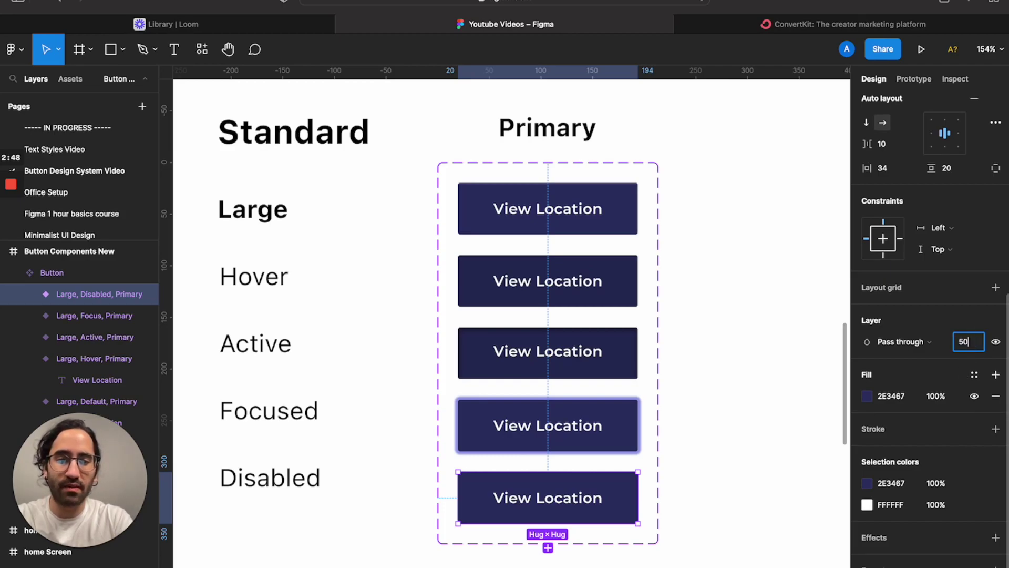
pyautogui.press('Return')
pyautogui.click(782, 368)
pyautogui.scroll(-5, 782, 368)
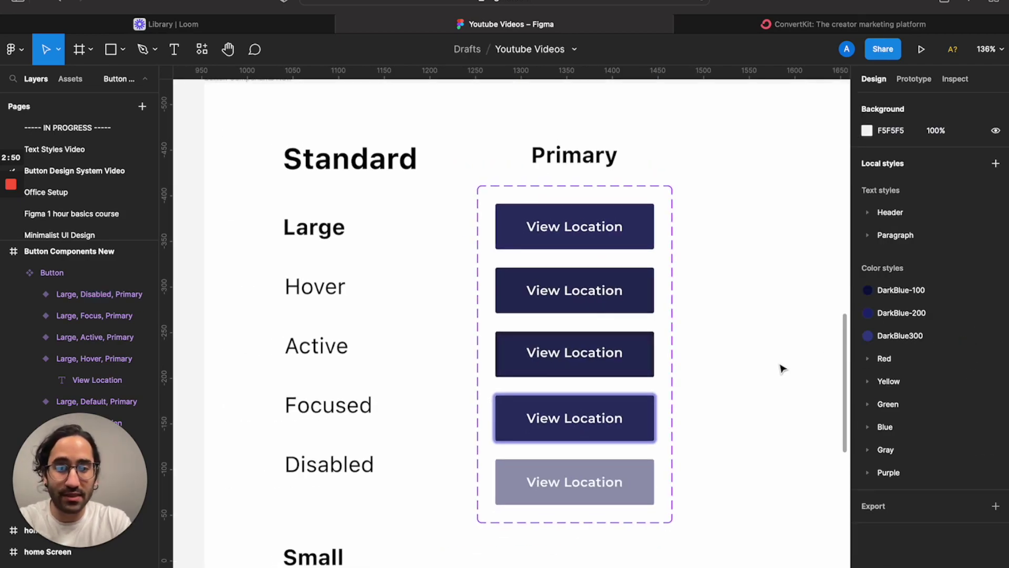
pyautogui.scroll(-2, 782, 368)
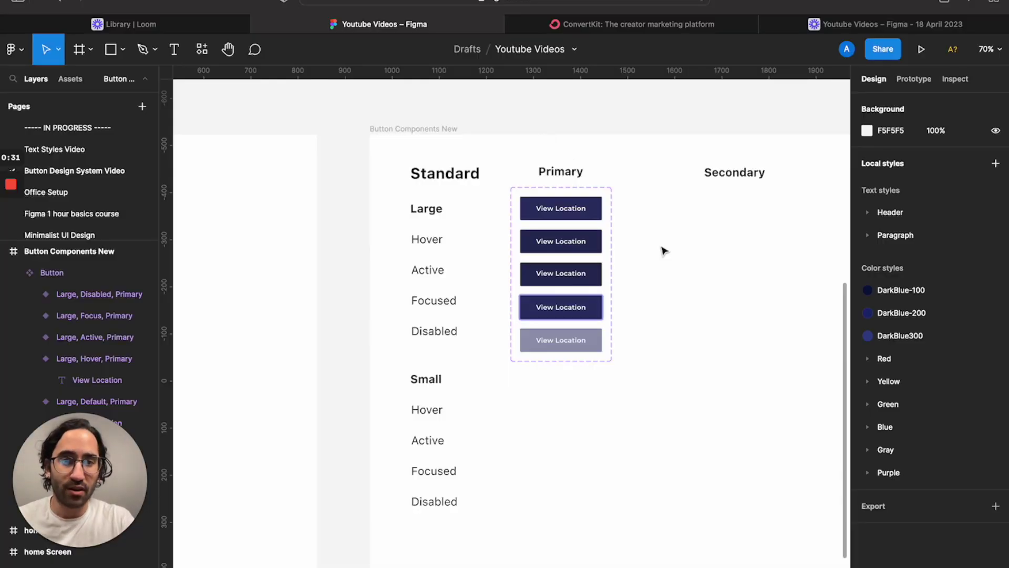
# - Widen the Button component set to about 611 so its frame also spans the Secondary column
pyautogui.click(604, 243)
pyautogui.scroll(5, 603, 244)
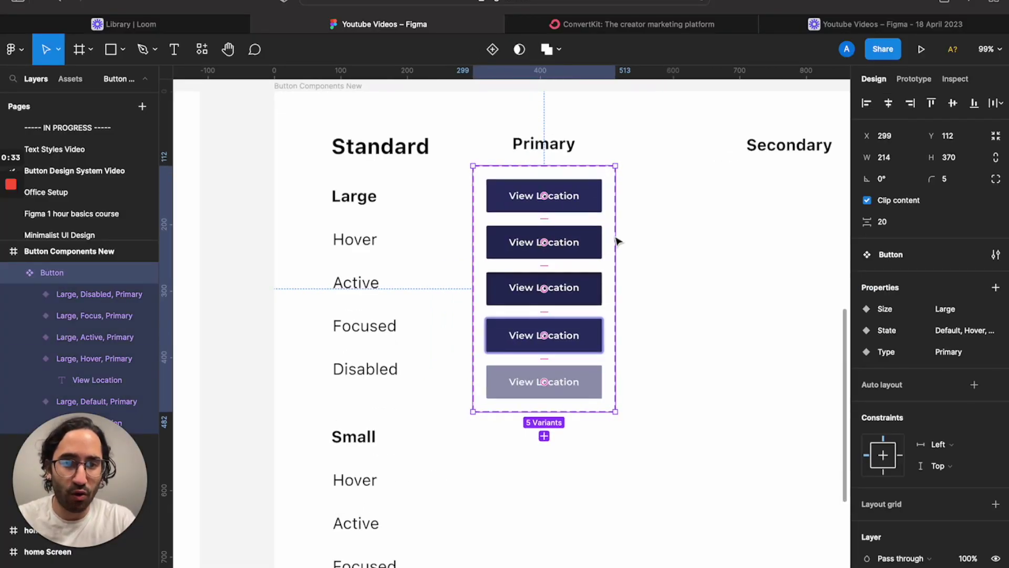
pyautogui.moveTo(616, 241); pyautogui.dragTo(707, 238)
pyautogui.hscroll(5, 704, 241)
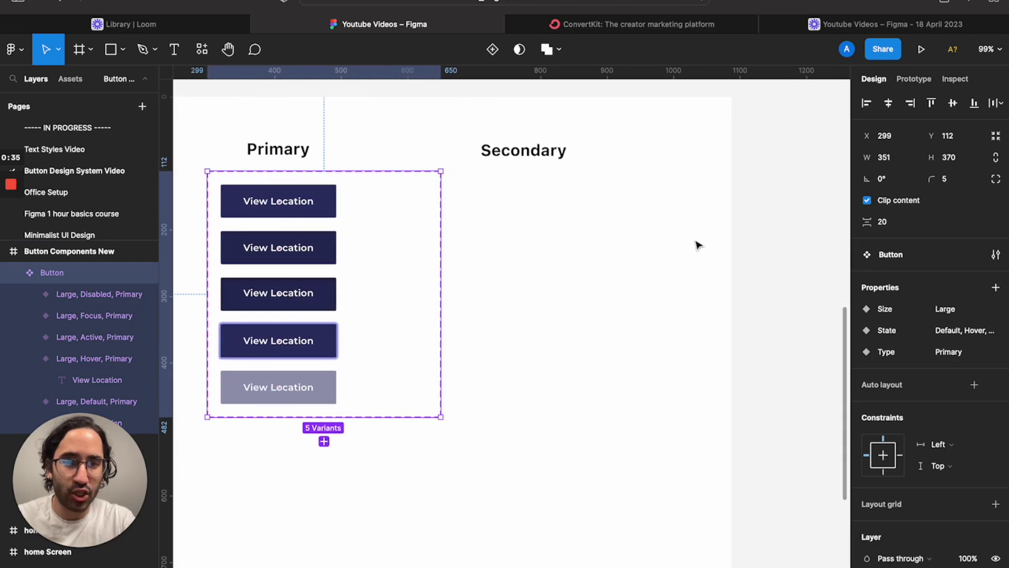
pyautogui.moveTo(442, 256); pyautogui.dragTo(613, 256)
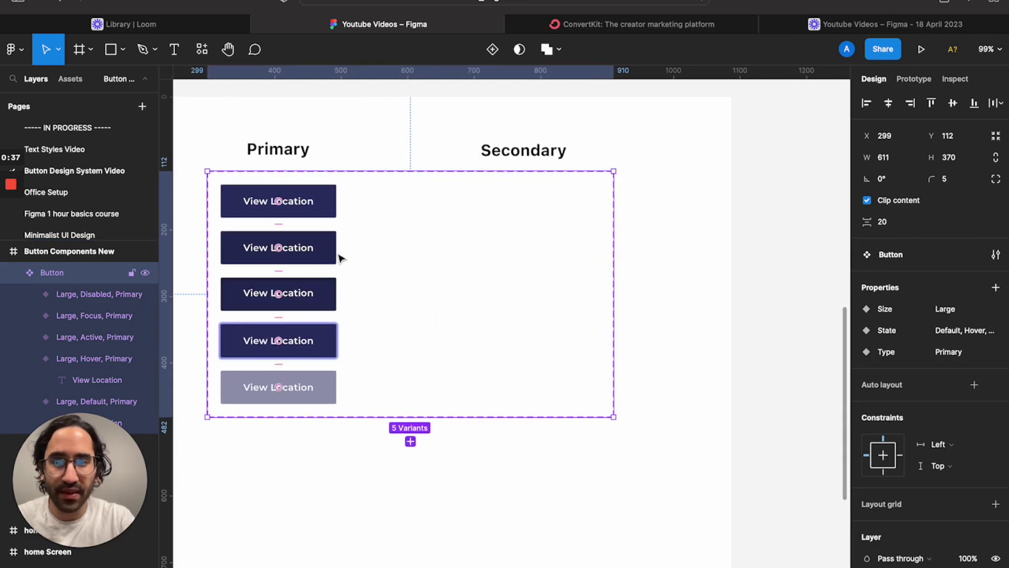
# - Duplicate the Large Default Primary variant and place the copy under the Secondary heading in the Large row, at about X 394, Y 20
pyautogui.click(323, 213)
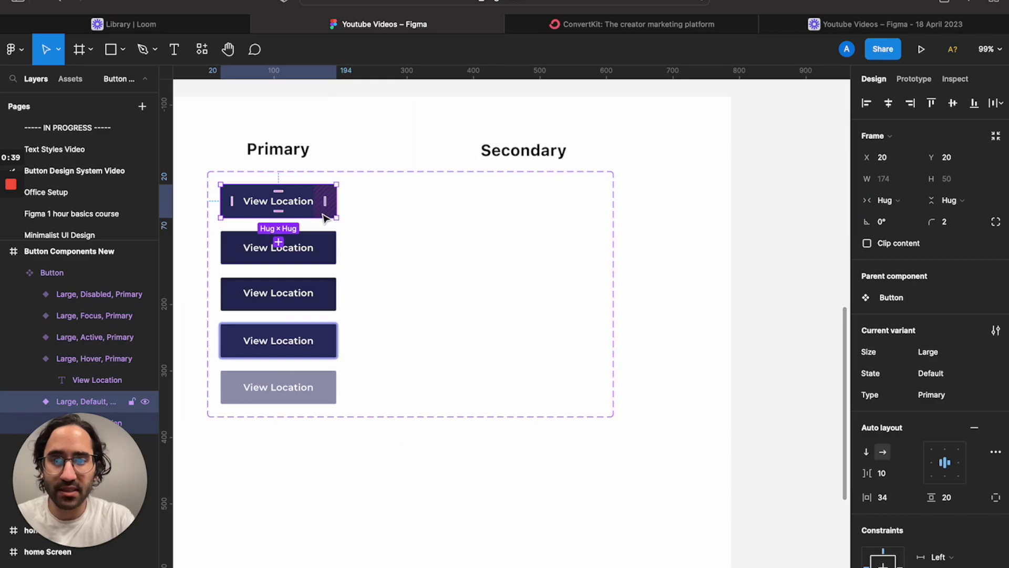
pyautogui.press('super+d')
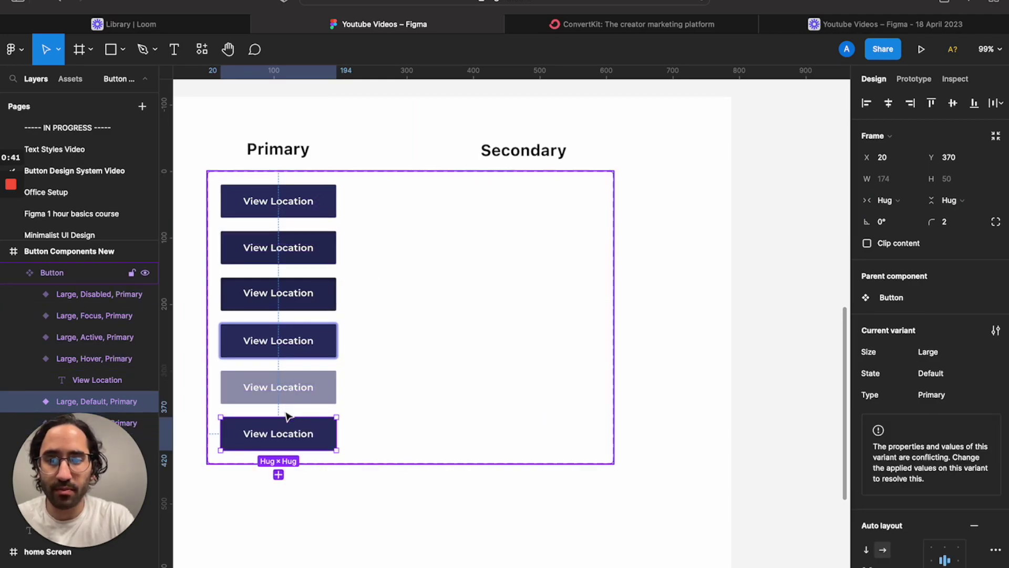
pyautogui.moveTo(292, 435); pyautogui.dragTo(464, 306)
pyautogui.press('super+z')
pyautogui.moveTo(316, 443); pyautogui.dragTo(565, 210)
pyautogui.click(464, 268)
pyautogui.hscroll(-2, 464, 268)
pyautogui.hscroll(-2, 464, 268)
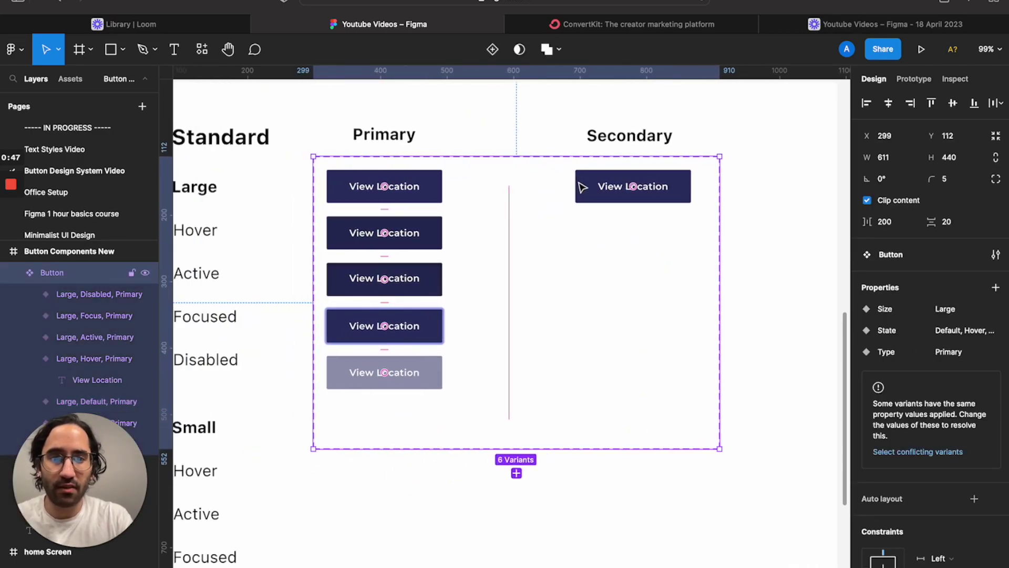
# - Swap the fill and stroke of the button under Secondary and color its label with the dark blue sampled from the Large Primary button
pyautogui.click(584, 187)
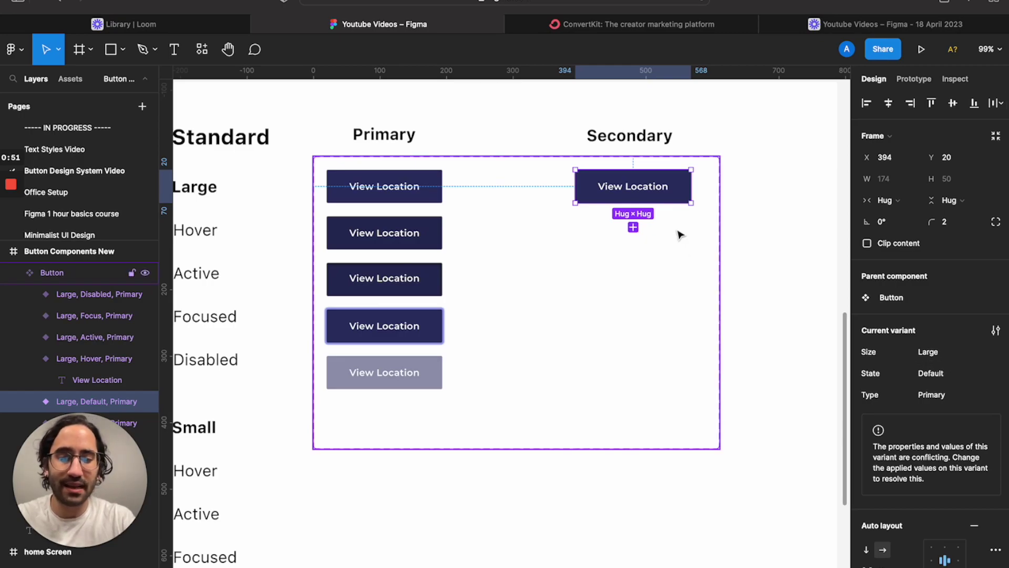
pyautogui.hotkey('shift', 'x')
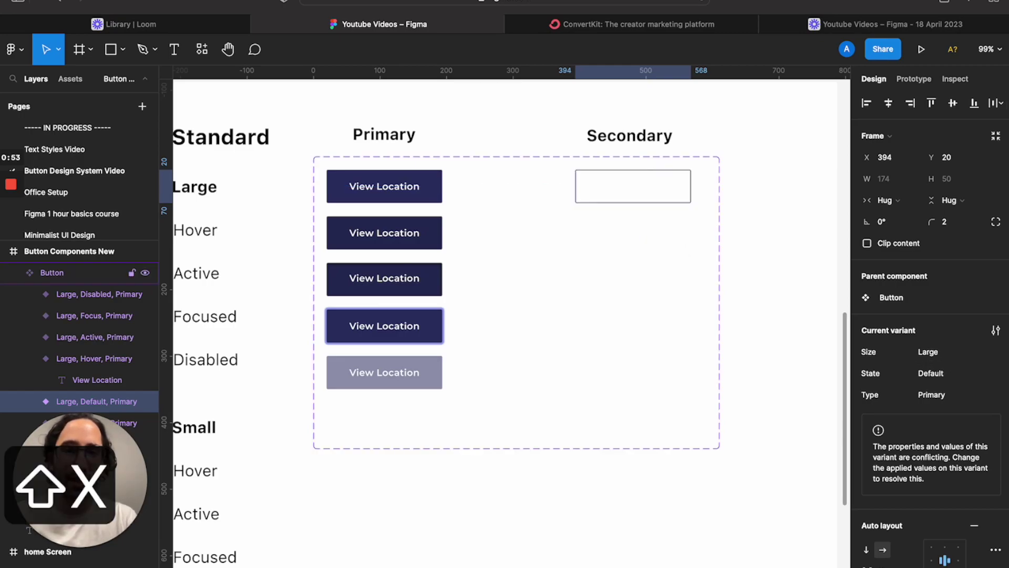
pyautogui.doubleClick(620, 191)
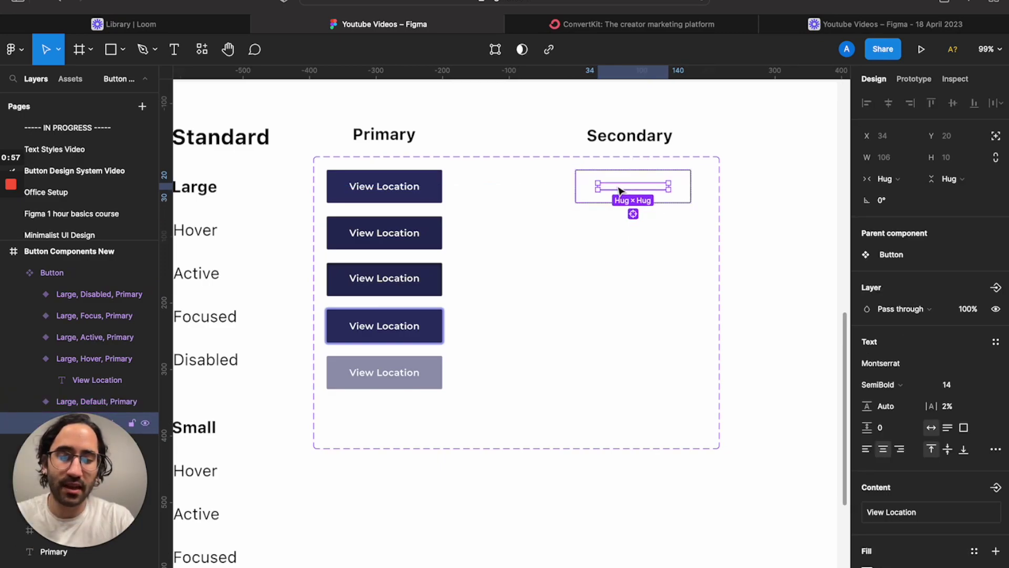
pyautogui.hotkey('ctrl', 'c')
pyautogui.click(436, 188)
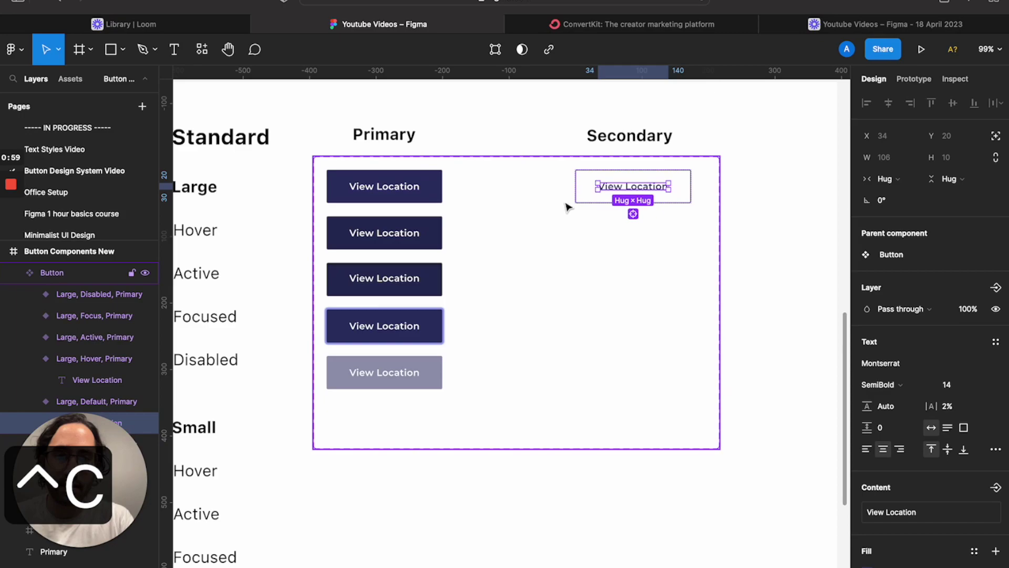
# - Set the Type property of the outlined button under the Secondary heading to Secondary
pyautogui.click(686, 202)
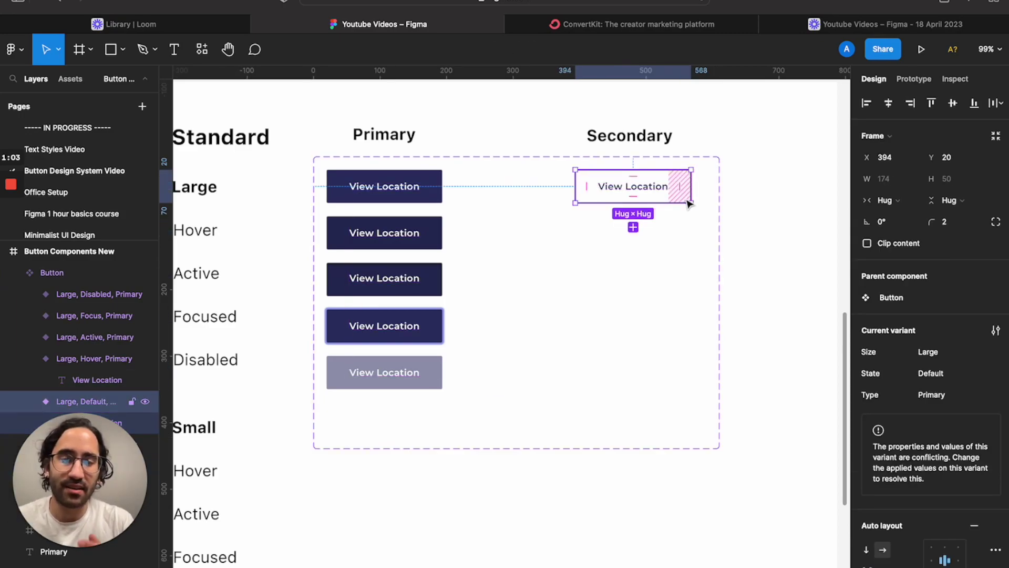
pyautogui.click(701, 254)
pyautogui.click(680, 196)
pyautogui.click(940, 374)
pyautogui.click(943, 393)
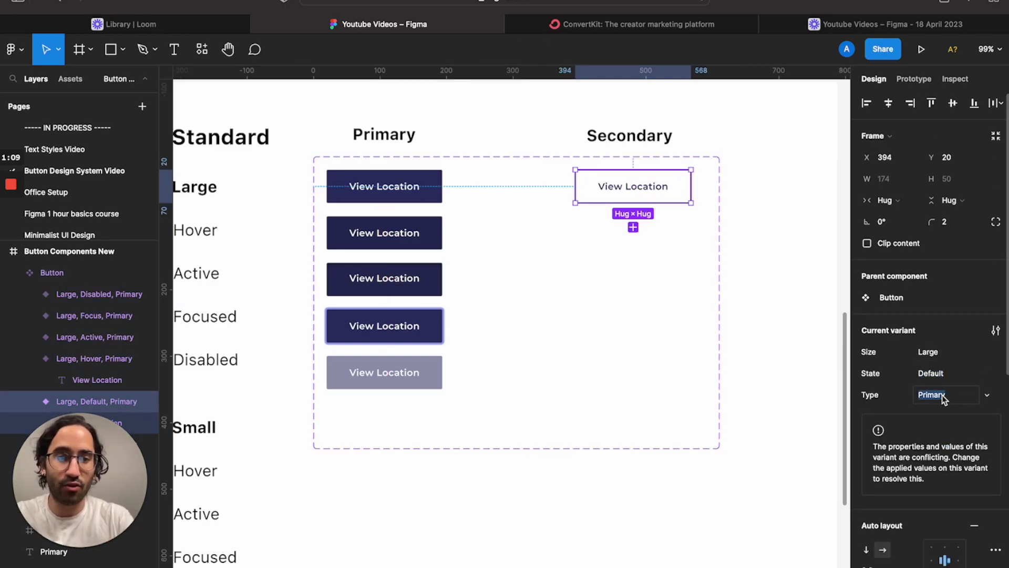
pyautogui.write('Seconday')
pyautogui.press('BackSpace')
pyautogui.write('ry')
pyautogui.press('Return')
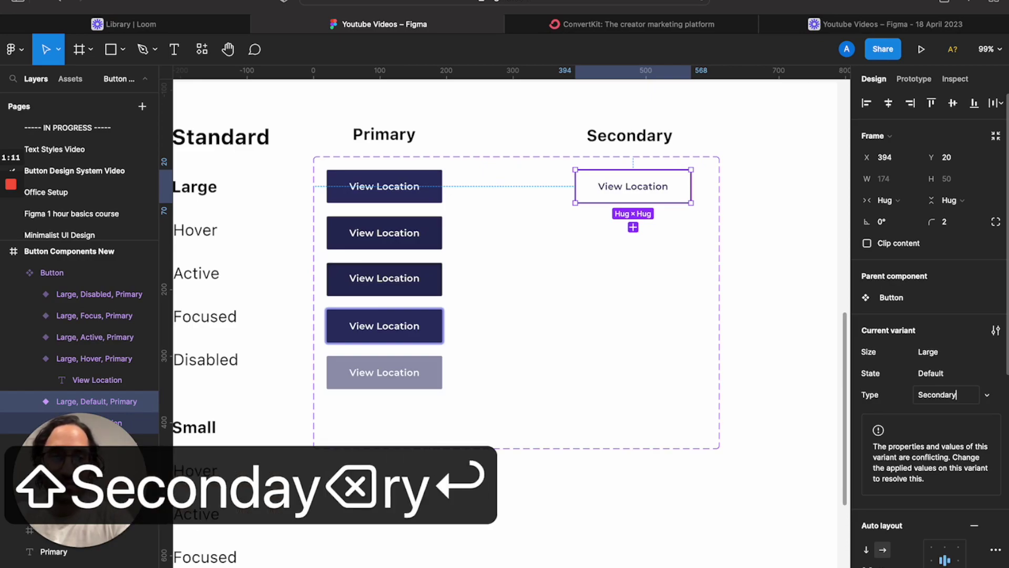
# - Add a variant below the Large Default Secondary button, in the Hover row, and set its State to Hover
pyautogui.click(634, 227)
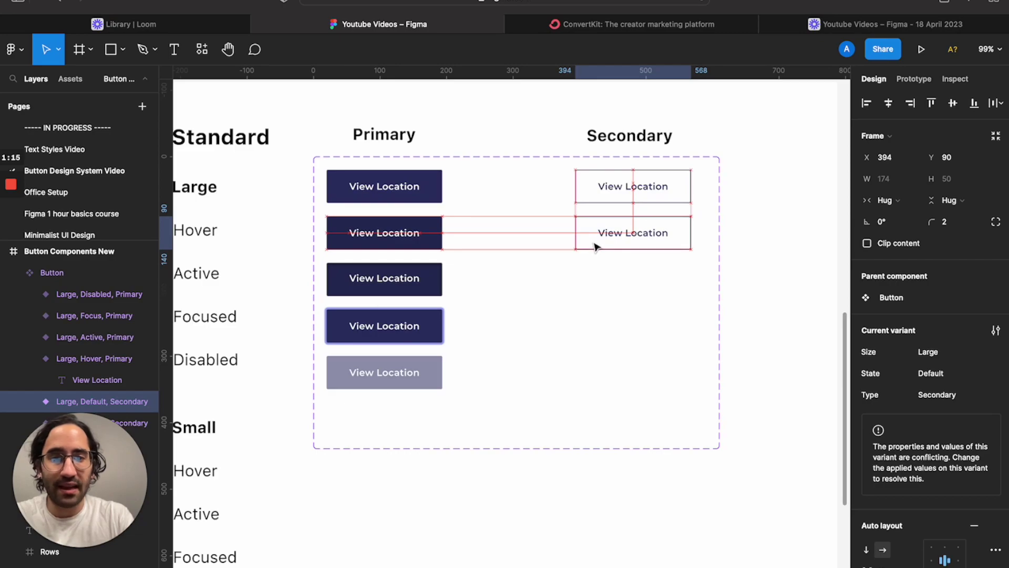
pyautogui.click(938, 374)
pyautogui.write('Hover')
pyautogui.press('Return')
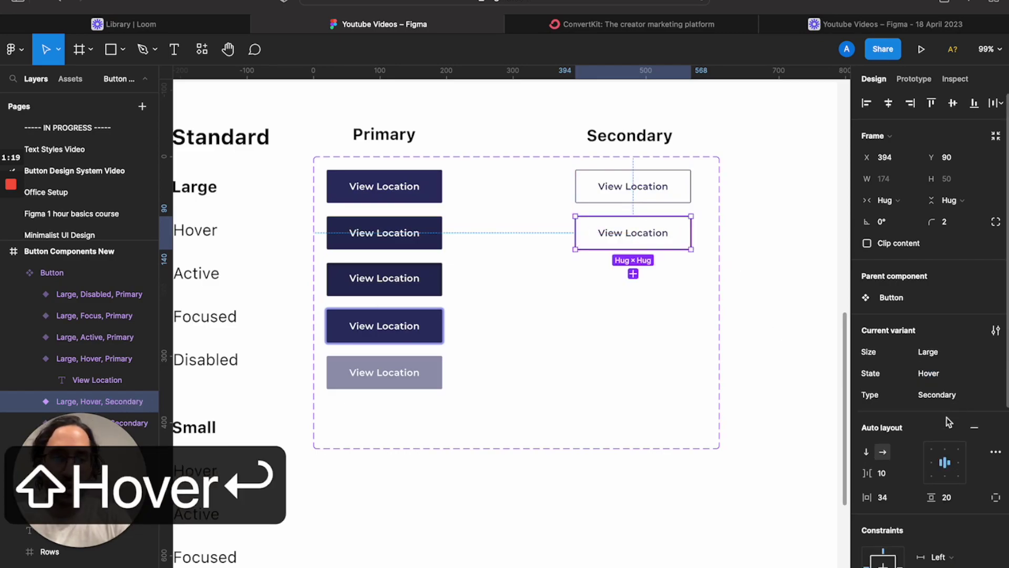
# - Add a fill to the Secondary Hover variant, sample the Primary button's dark blue and lighten it to B6BBE7
pyautogui.scroll(-6, 949, 421)
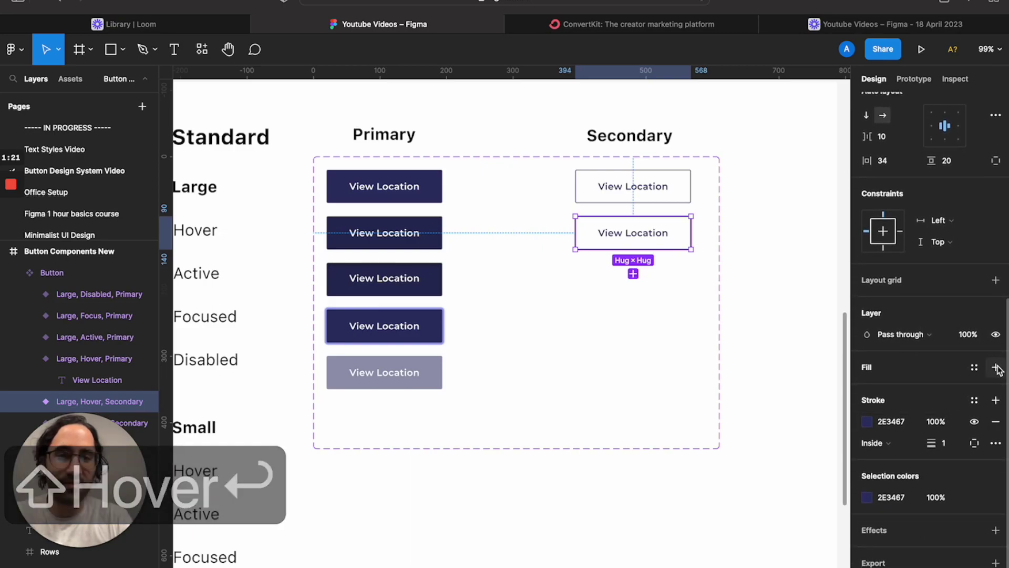
pyautogui.click(996, 368)
pyautogui.hotkey('ctrl', 'c')
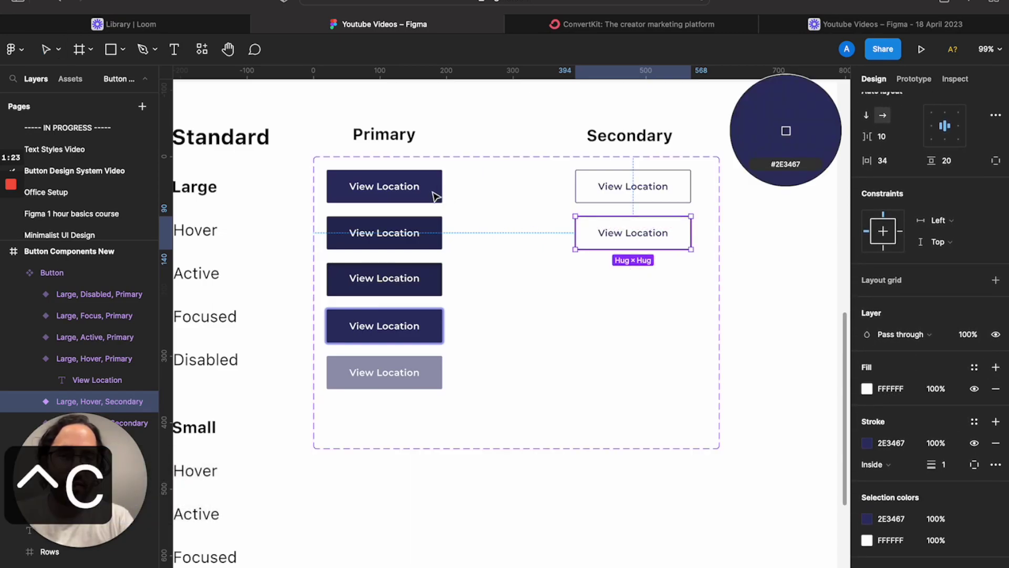
pyautogui.click(867, 389)
pyautogui.click(709, 462)
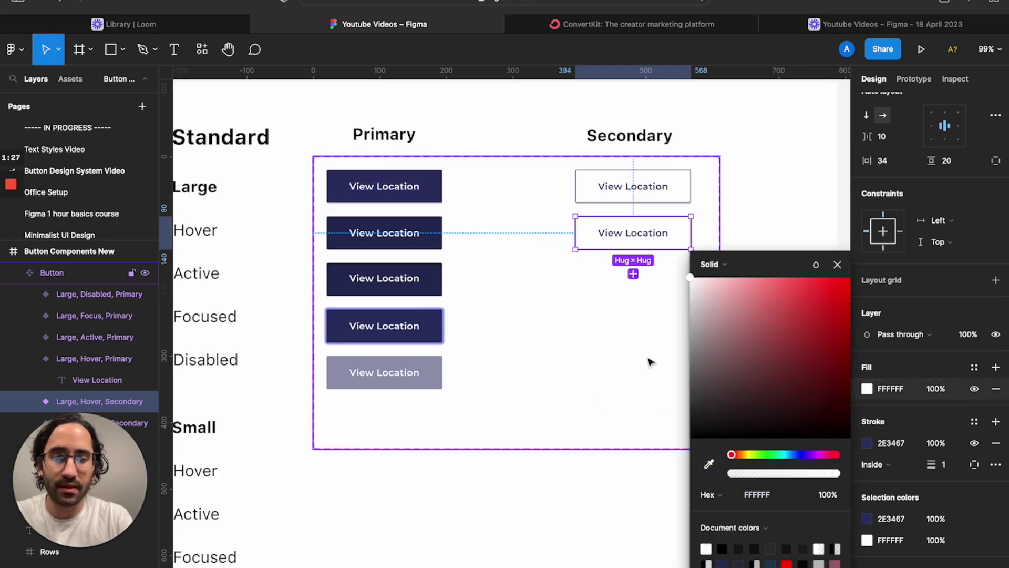
pyautogui.click(434, 185)
pyautogui.moveTo(779, 374); pyautogui.dragTo(724, 295)
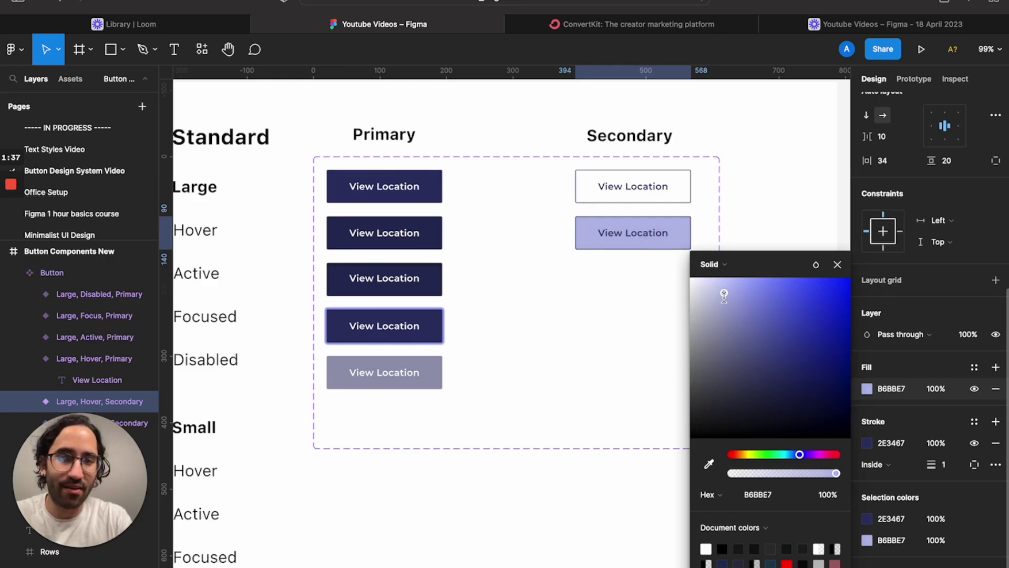
pyautogui.click(597, 298)
pyautogui.click(622, 251)
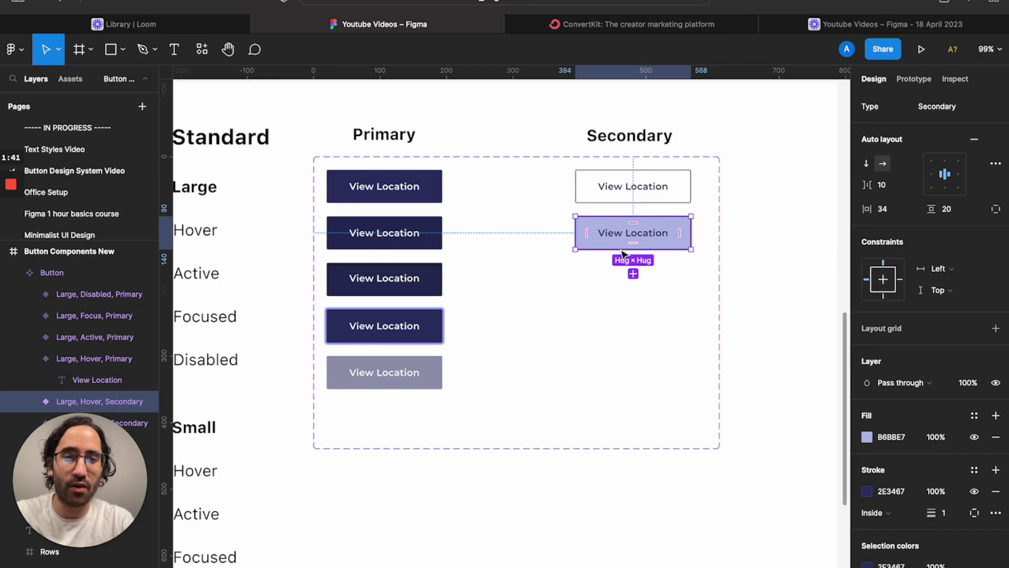
pyautogui.click(633, 274)
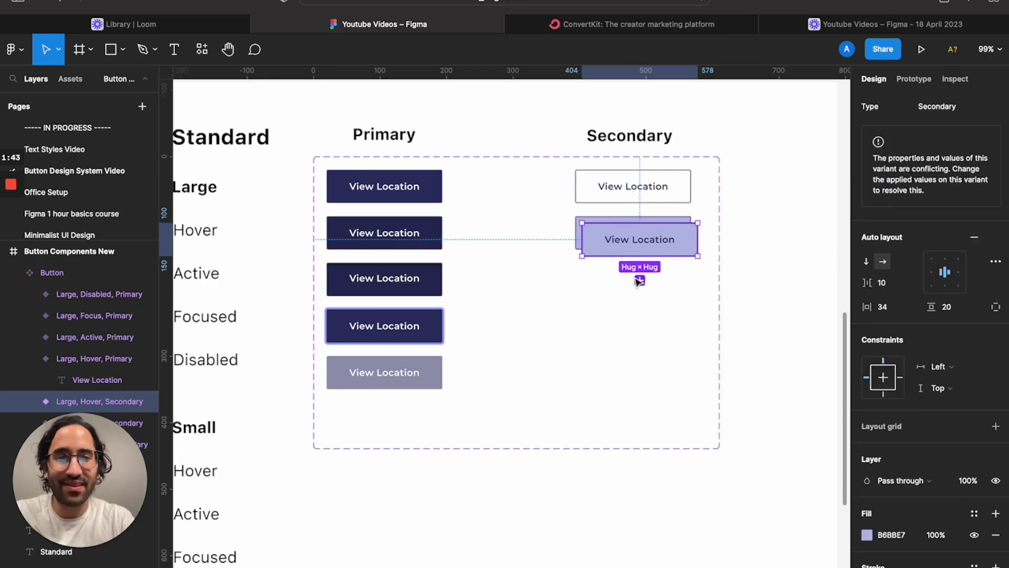
pyautogui.moveTo(623, 241); pyautogui.dragTo(617, 331)
pyautogui.press('BackSpace')
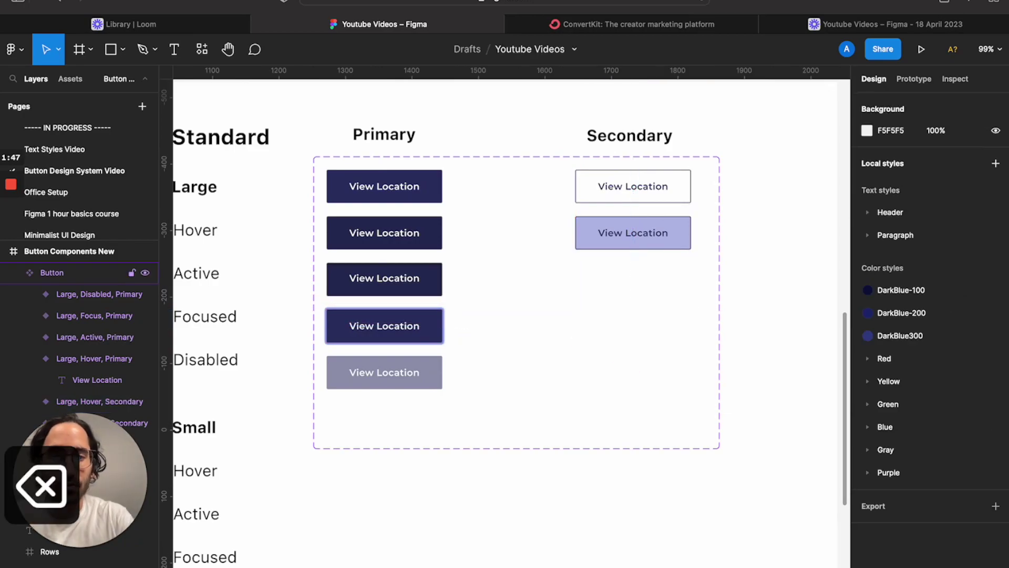
pyautogui.click(619, 237)
pyautogui.click(620, 239)
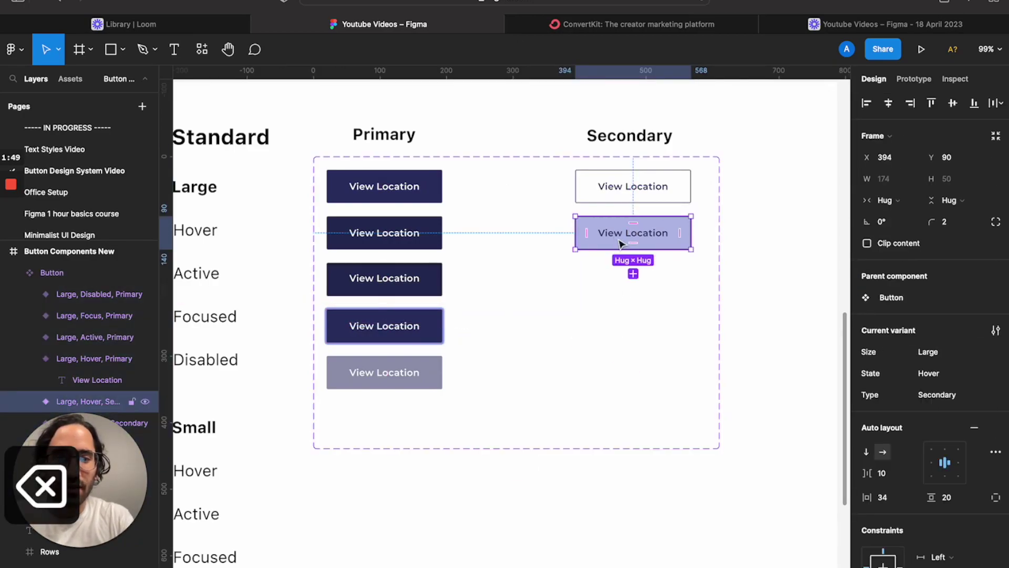
pyautogui.moveTo(607, 241); pyautogui.dragTo(607, 334)
pyautogui.press('BackSpace')
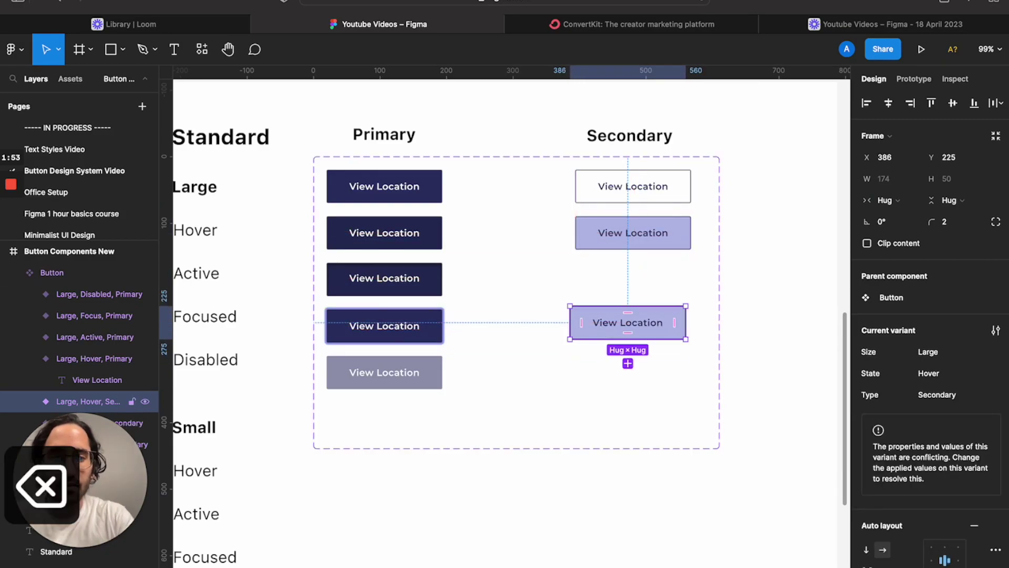
# - Add a new variant from the Large Default Secondary button and undo the stray padding changes made to it
pyautogui.click(625, 193)
pyautogui.click(633, 234)
pyautogui.moveTo(633, 234)
pyautogui.mouseDown()
pyautogui.moveTo(621, 210)
pyautogui.moveTo(602, 203)
pyautogui.mouseUp()
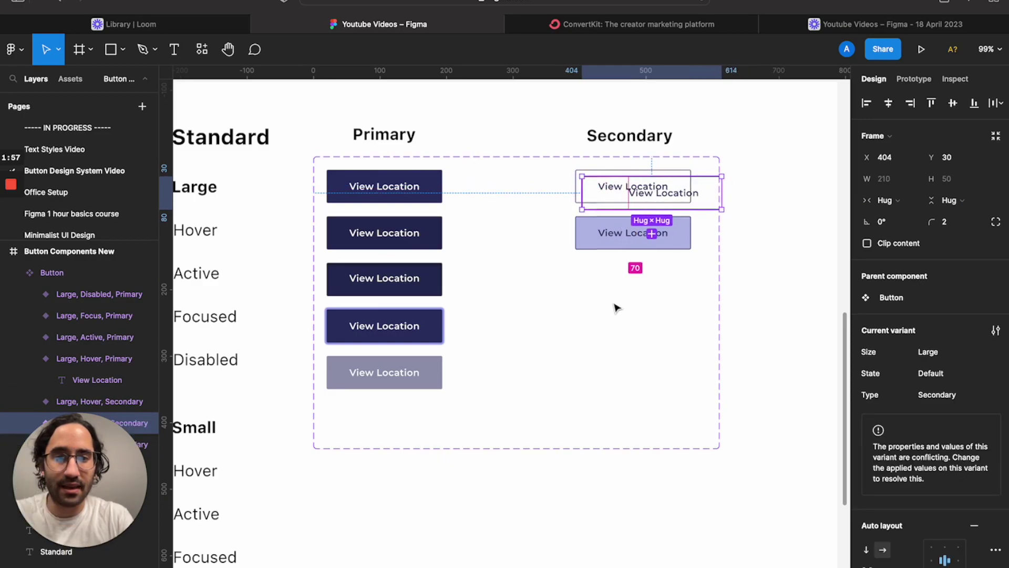
pyautogui.press('super+z')
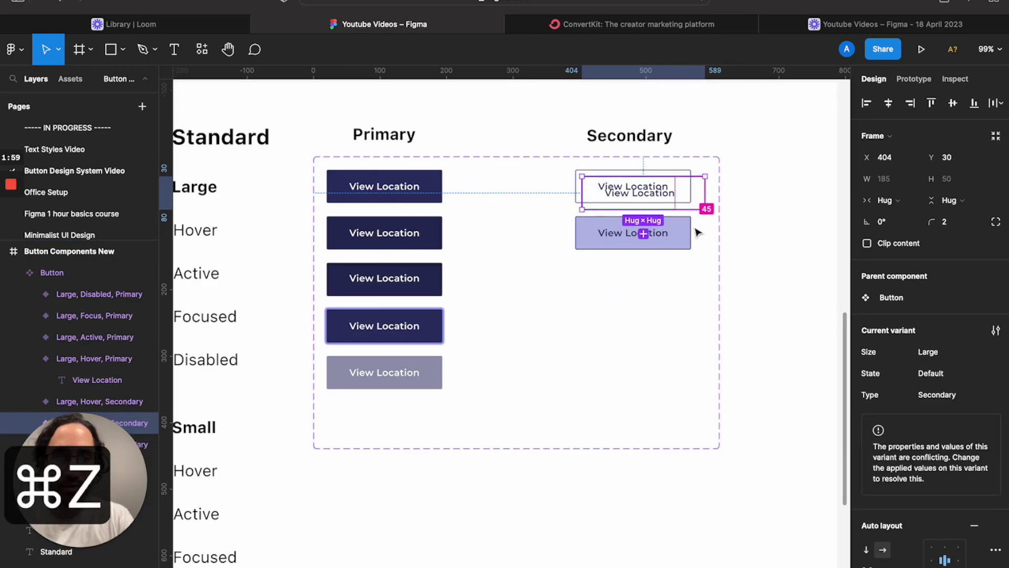
pyautogui.press('super+z')
# - Move the new Secondary variant into the Focused row at X 394, Y 225
pyautogui.click(961, 160)
pyautogui.hotkey('shift', 'Up')
pyautogui.hotkey('shift', 'Up')
pyautogui.hotkey('shift', 'Up')
pyautogui.hotkey('shift', 'Up')
pyautogui.hotkey('shift', 'Up')
pyautogui.hotkey('shift', 'Up')
pyautogui.hotkey('shift', 'Up')
pyautogui.hotkey('shift', 'Up')
pyautogui.hotkey('shift', 'Up')
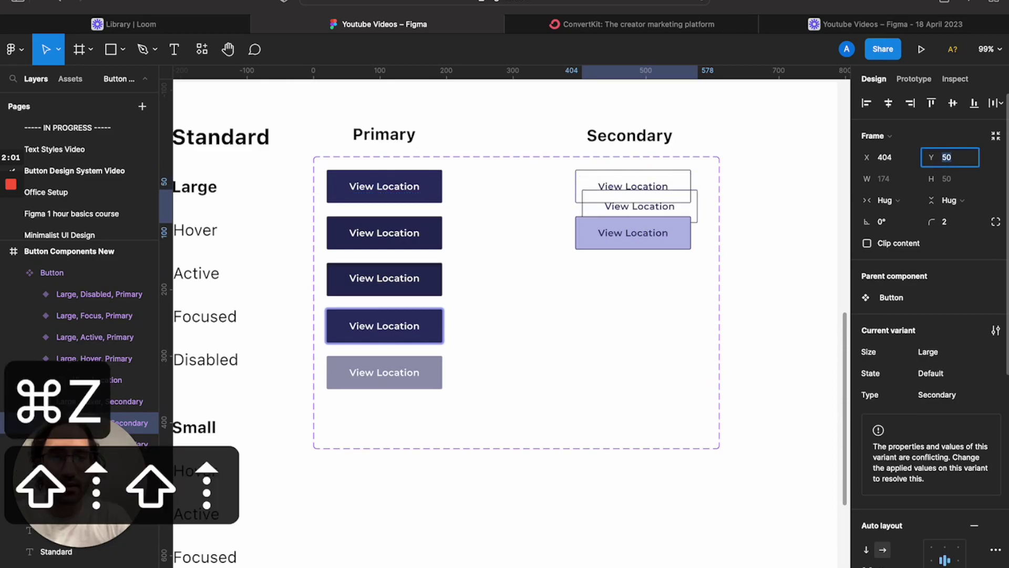
pyautogui.hotkey('shift', 'Up')
pyautogui.hotkey('shift', 'Up')
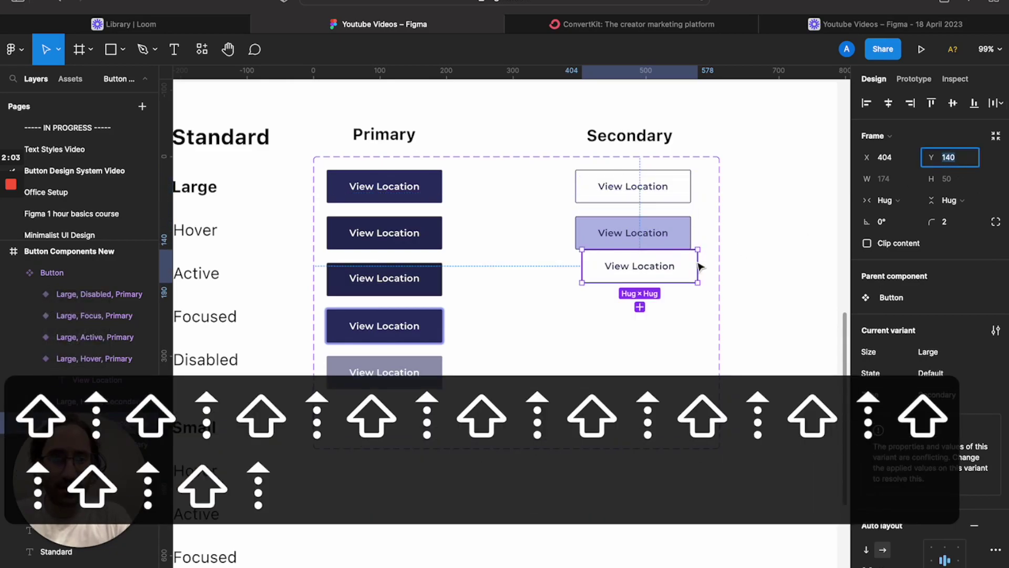
pyautogui.moveTo(670, 268)
pyautogui.mouseDown()
pyautogui.moveTo(657, 341)
pyautogui.moveTo(667, 324)
pyautogui.mouseUp()
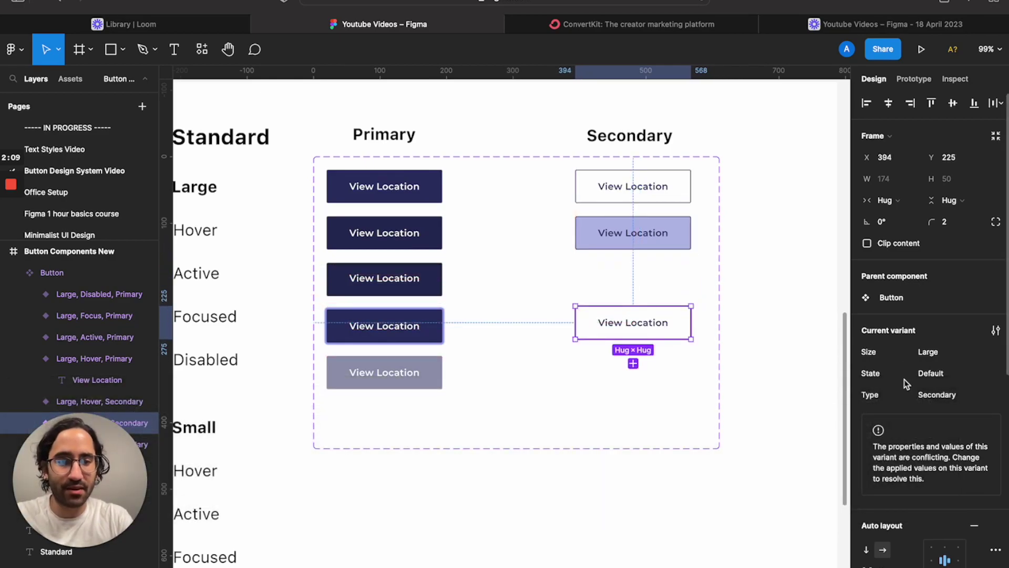
# - Add a drop shadow effect to the Secondary button in the Focused row and enable Clip content on it
pyautogui.scroll(-8, 904, 380)
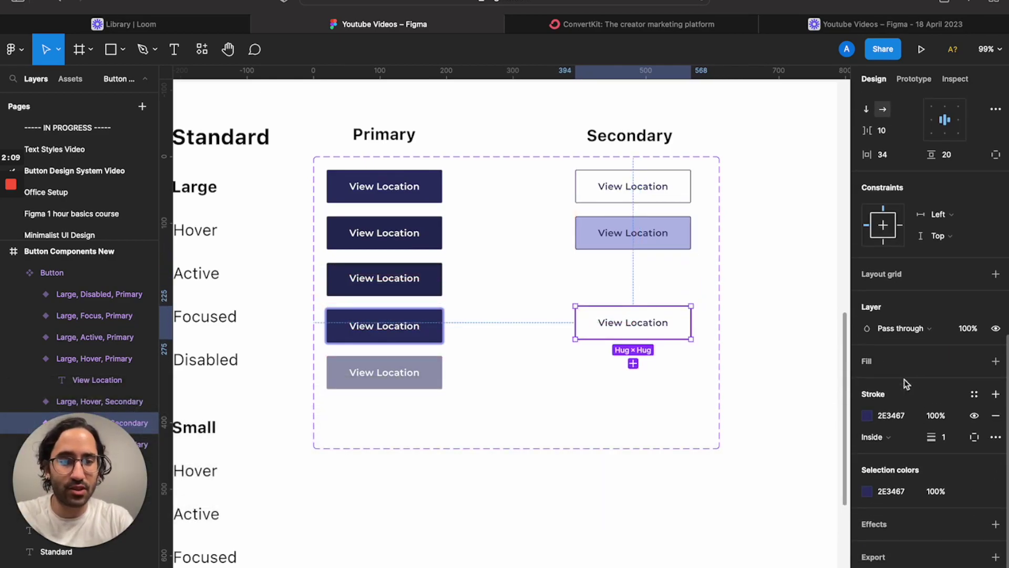
pyautogui.click(995, 529)
pyautogui.scroll(8, 932, 299)
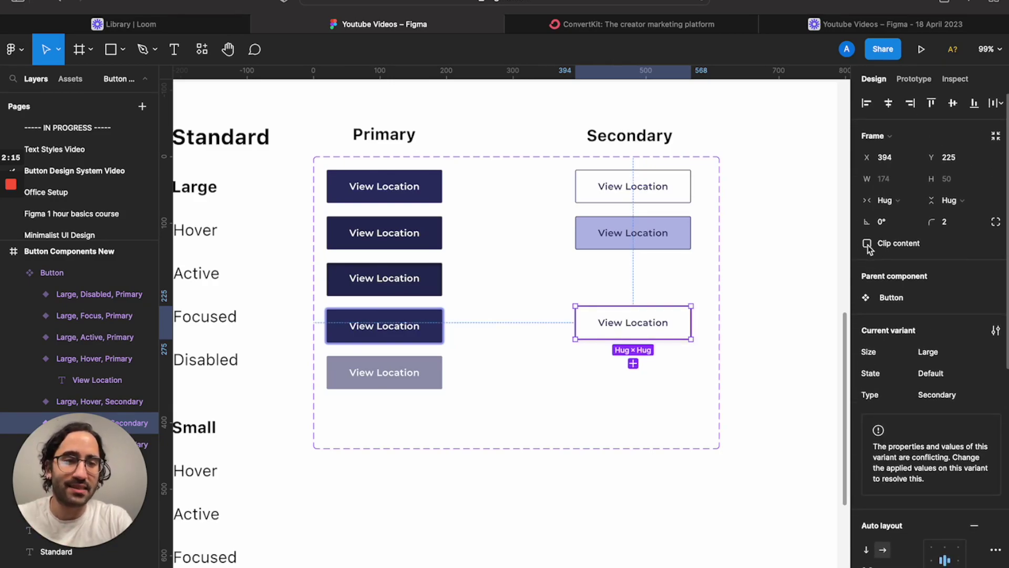
pyautogui.scroll(-8, 868, 248)
pyautogui.click(869, 534)
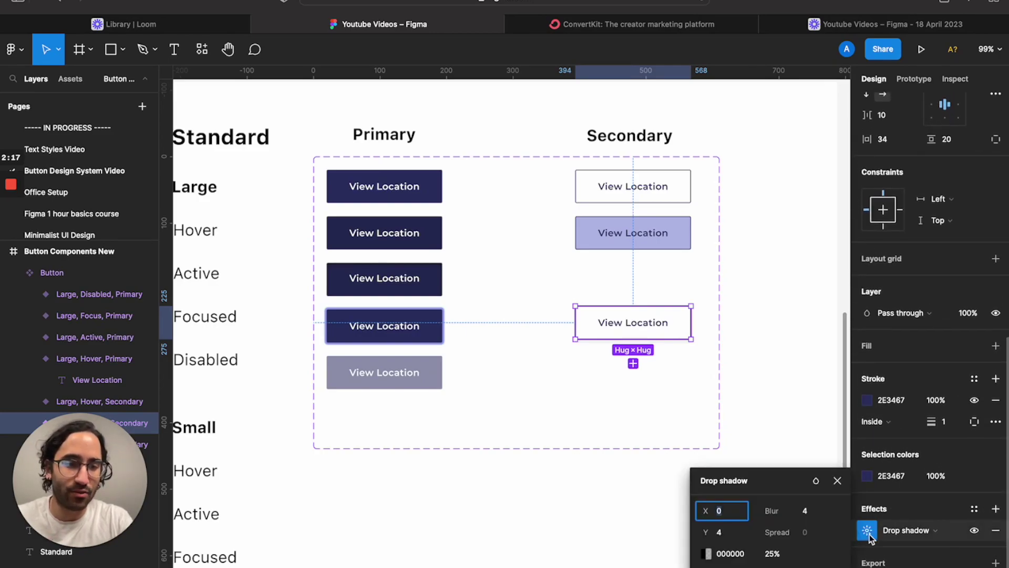
pyautogui.click(869, 533)
pyautogui.scroll(8, 930, 293)
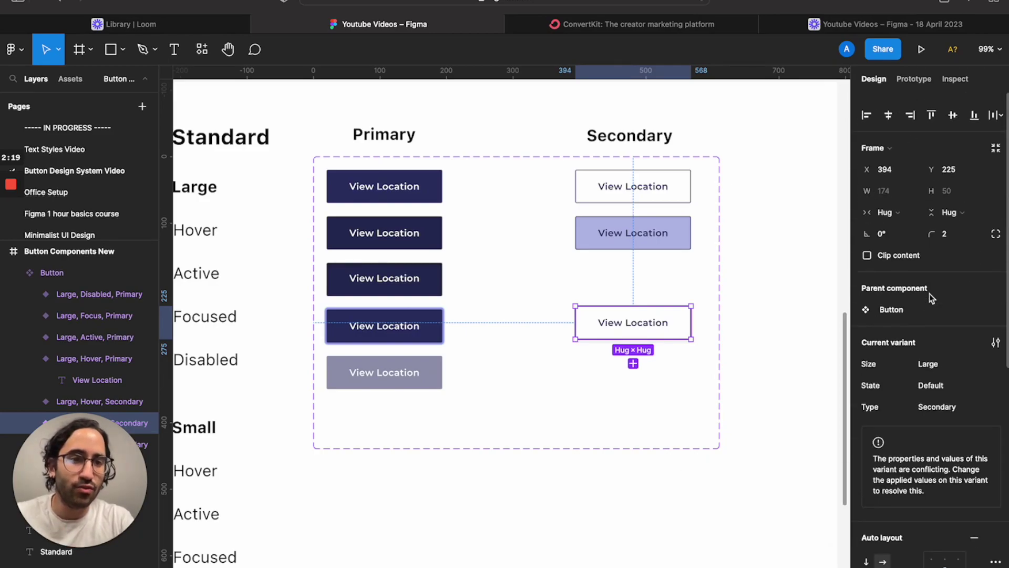
pyautogui.click(867, 244)
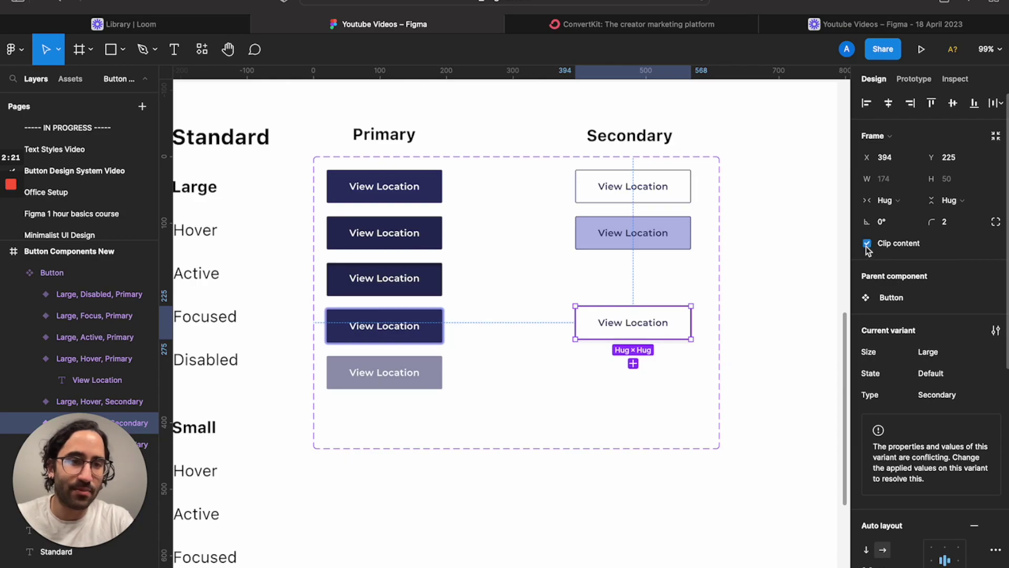
# - Add a white FFFFFF fill to the Secondary button in the Focused row
pyautogui.scroll(-5, 910, 312)
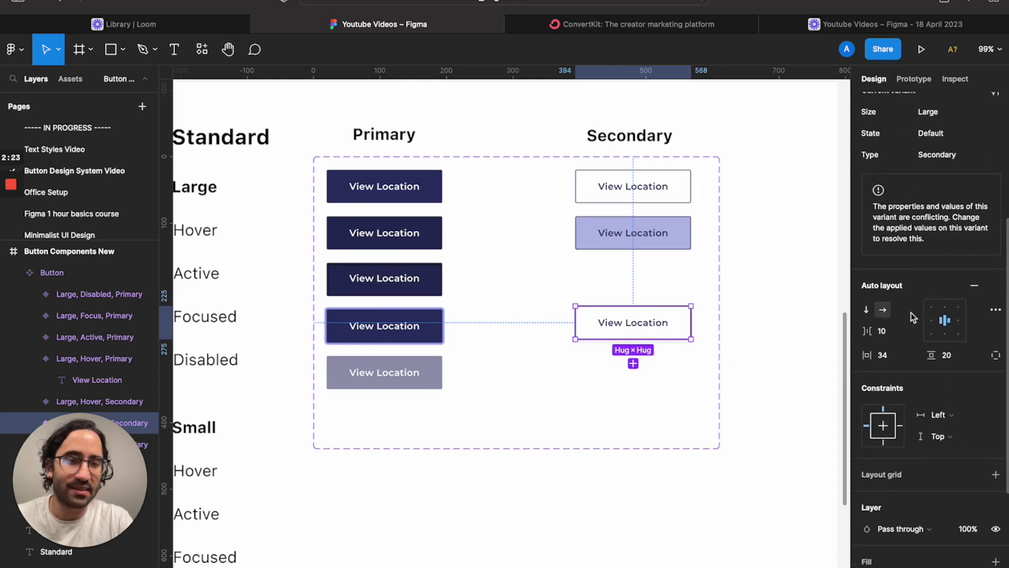
pyautogui.scroll(-4, 911, 316)
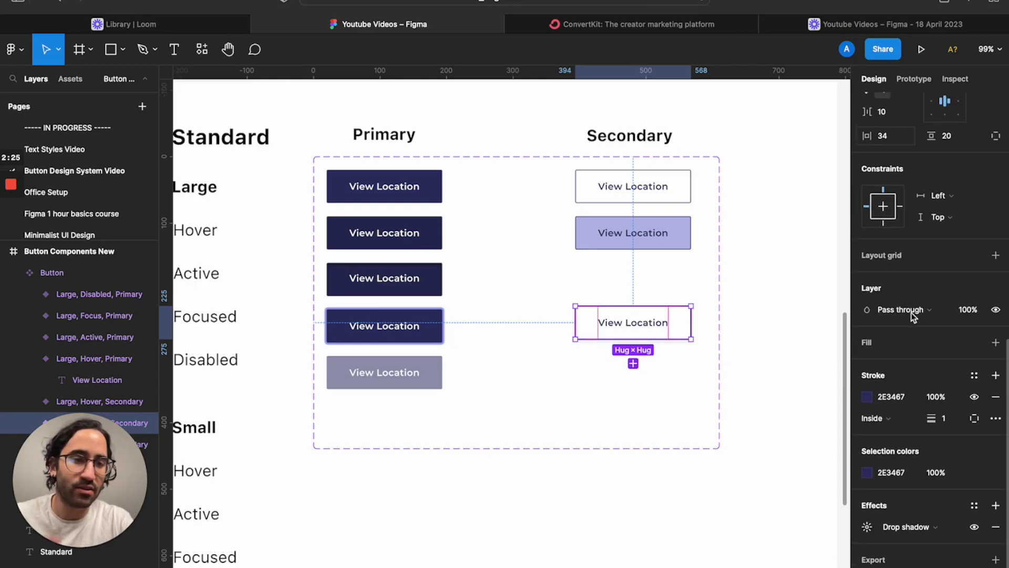
pyautogui.click(995, 346)
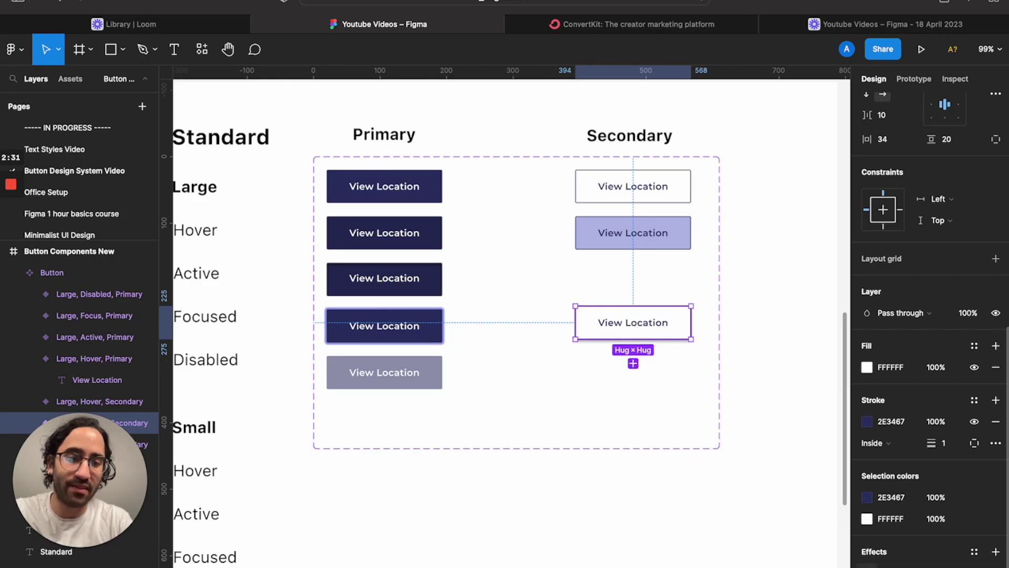
# - Set the Focused-row Secondary button's drop shadow to spread 2, blur 3 and Y offset 0
pyautogui.click(867, 566)
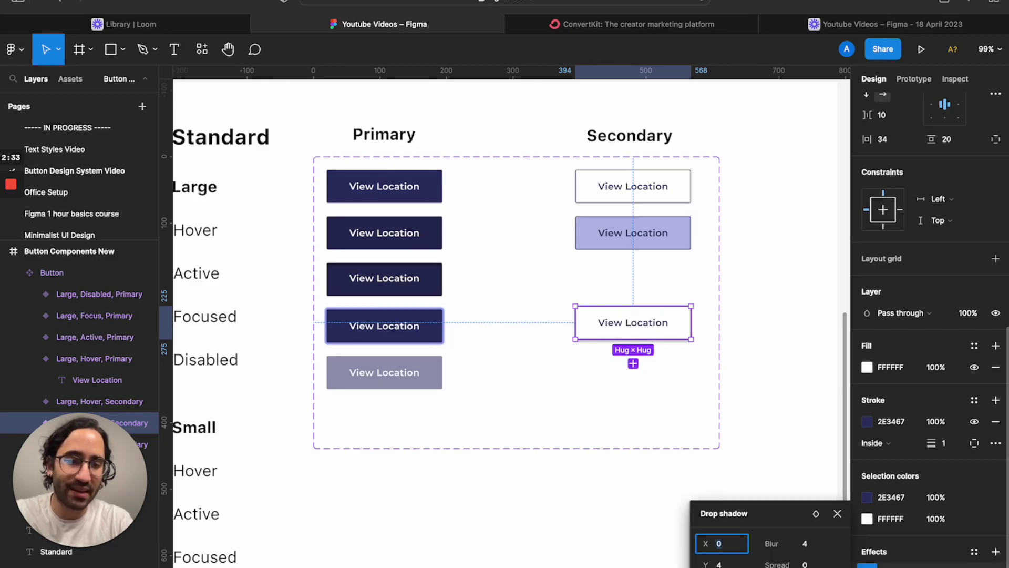
pyautogui.click(805, 544)
pyautogui.click(807, 565)
pyautogui.write('2')
pyautogui.press('Return')
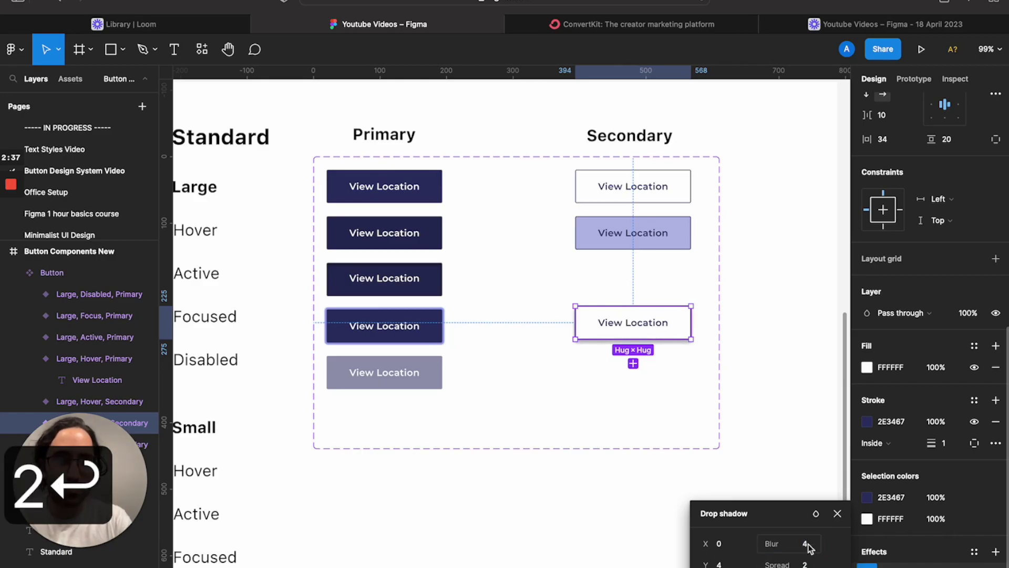
pyautogui.click(804, 544)
pyautogui.write('3')
pyautogui.press('Return')
pyautogui.click(718, 564)
pyautogui.write('0')
pyautogui.press('Return')
# - Copy the drop shadow properties of the Large Focus Primary button and paste them onto the Secondary button in the Focused row
pyautogui.click(387, 322)
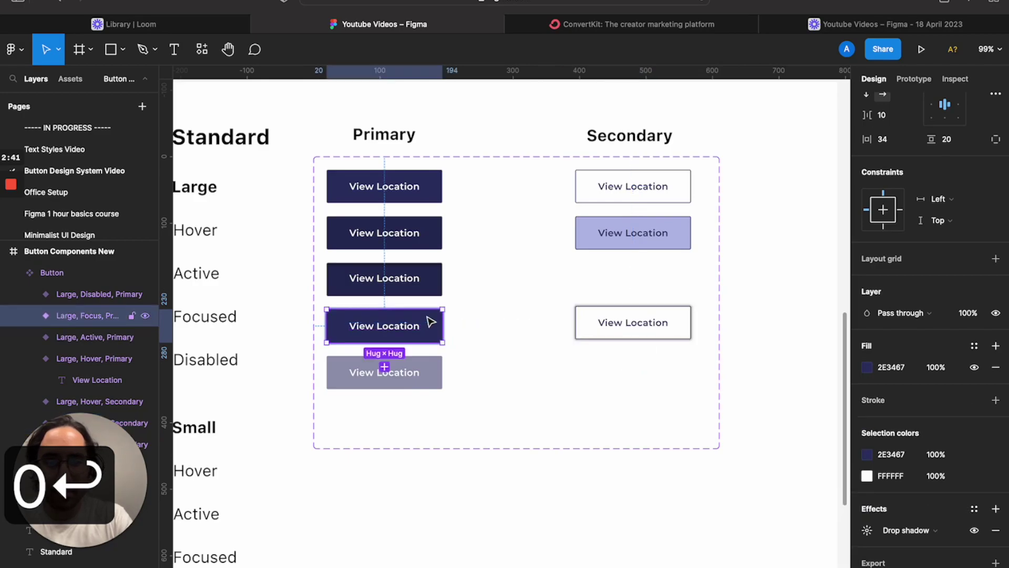
pyautogui.click(867, 529)
pyautogui.click(866, 531)
pyautogui.click(866, 531)
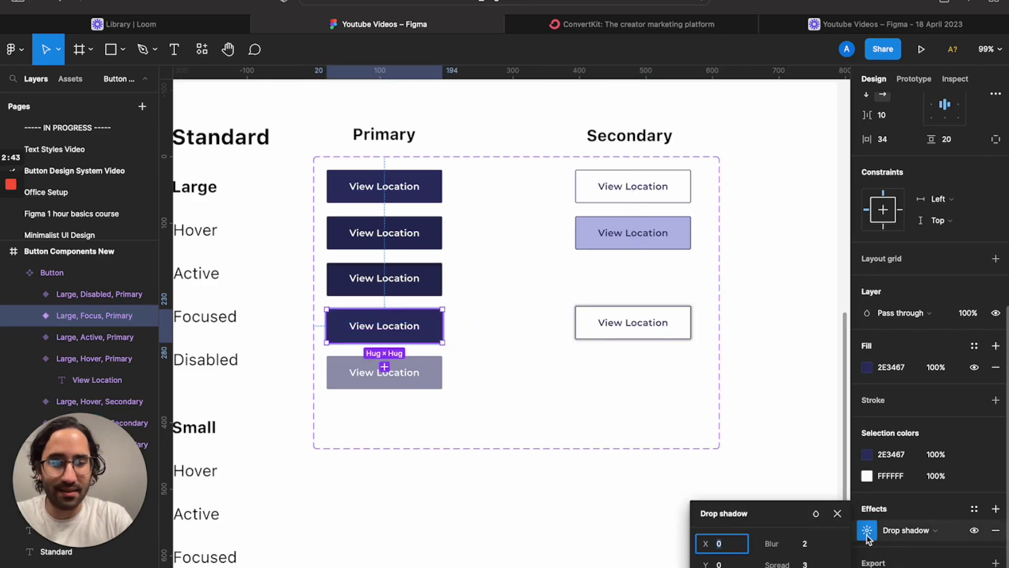
pyautogui.press('alt+super+c')
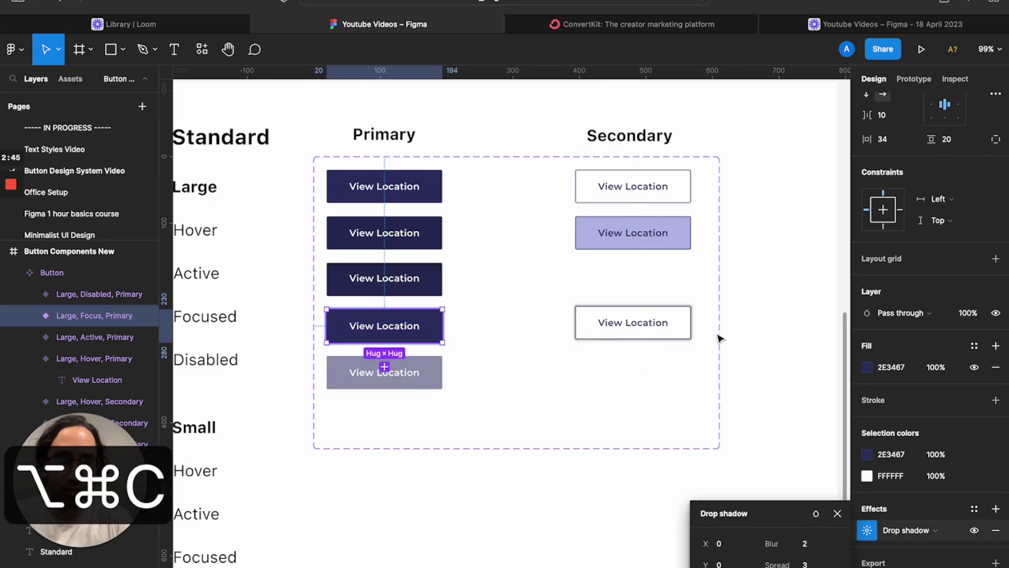
pyautogui.click(662, 327)
pyautogui.scroll(-3, 741, 412)
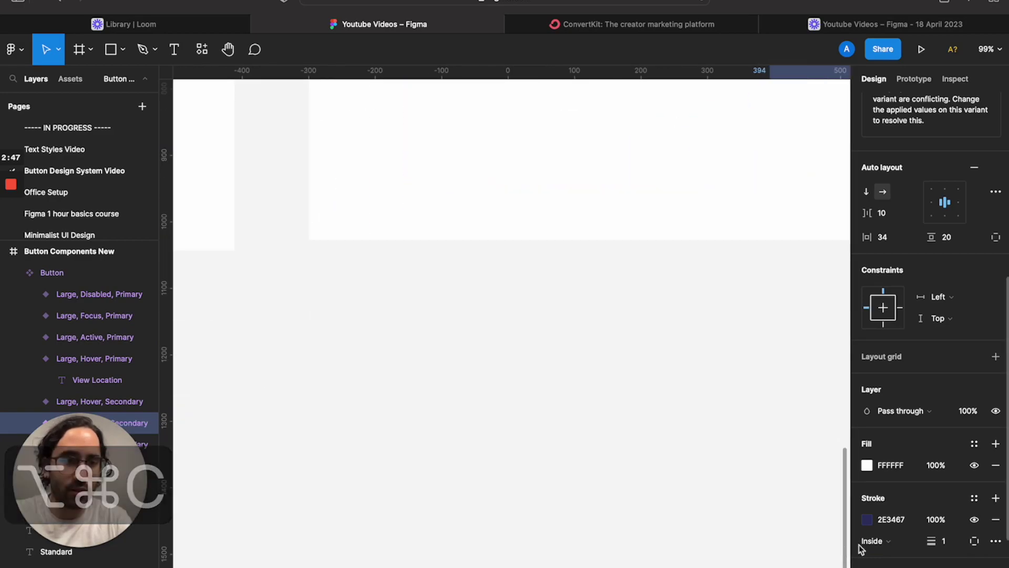
pyautogui.hscroll(5, 741, 414)
pyautogui.scroll(-4, 919, 516)
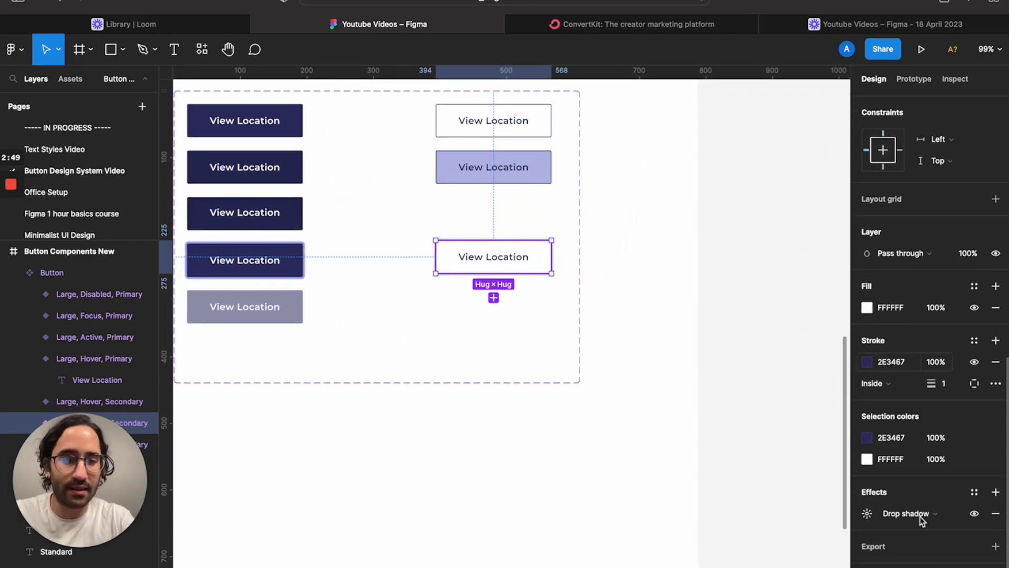
pyautogui.click(867, 531)
pyautogui.press('alt+super+v')
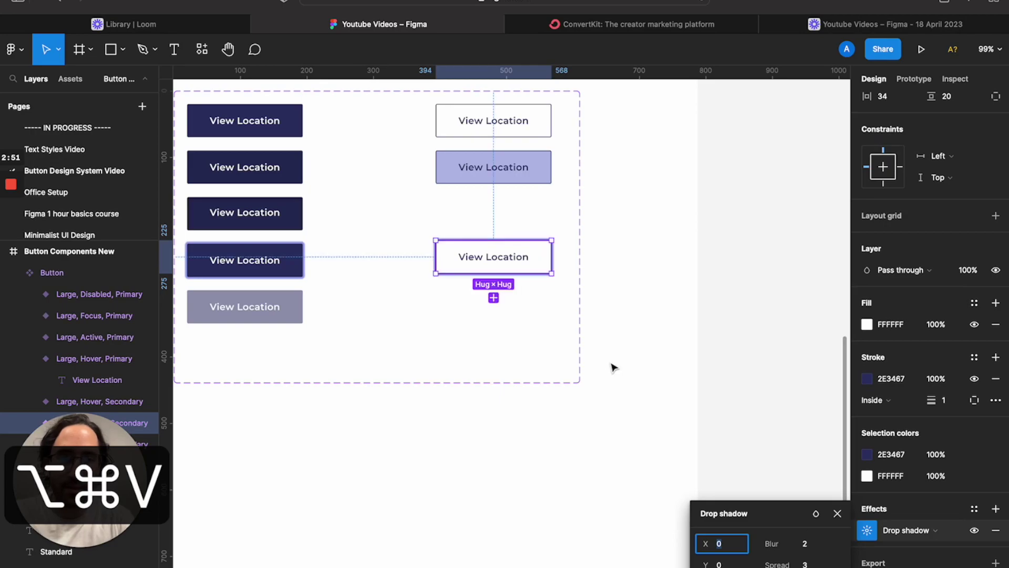
pyautogui.click(804, 302)
# - Set the State property of the Secondary button in the Focused row to Focus
pyautogui.click(543, 252)
pyautogui.click(543, 252)
pyautogui.click(946, 377)
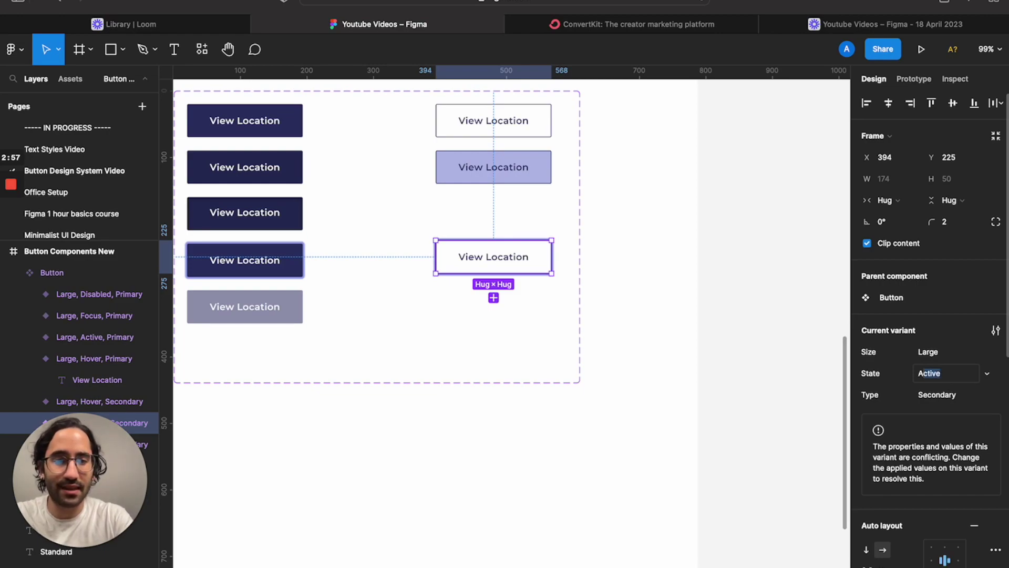
pyautogui.write('c')
pyautogui.press('BackSpace')
pyautogui.press('BackSpace')
pyautogui.press('BackSpace')
pyautogui.write('Focus')
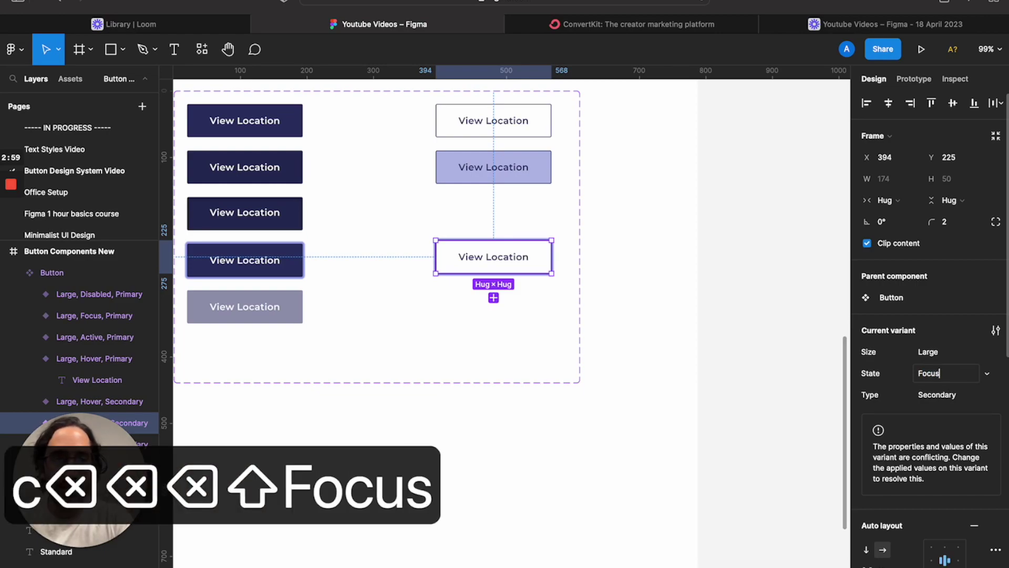
pyautogui.press('Return')
# - Add another variant from the Large Default Secondary button and place it in the Disabled row at X 394, Y 300
pyautogui.hscroll(-4, 592, 263)
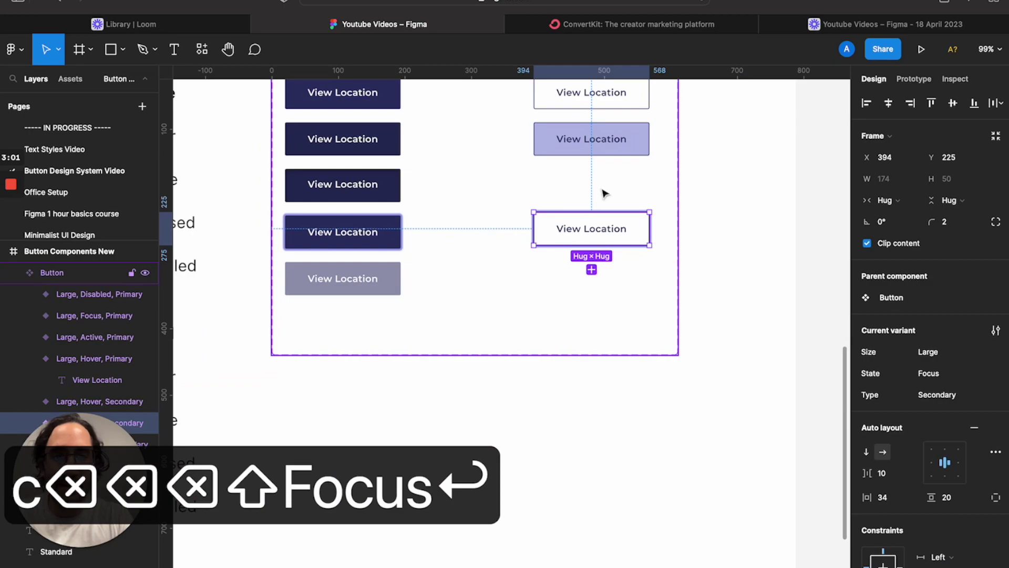
pyautogui.scroll(2, 604, 194)
pyautogui.moveTo(578, 128); pyautogui.dragTo(584, 135)
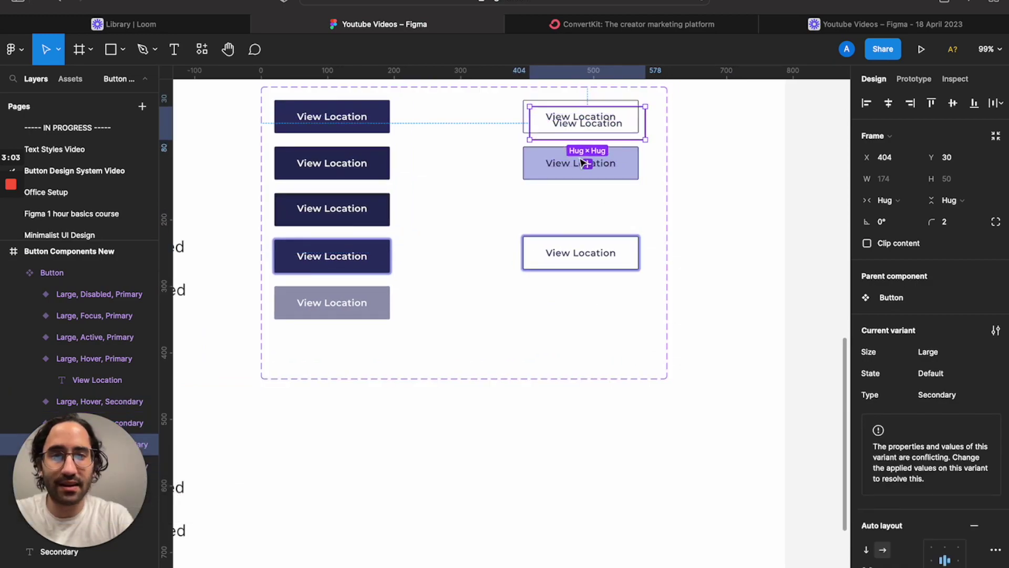
pyautogui.click(957, 153)
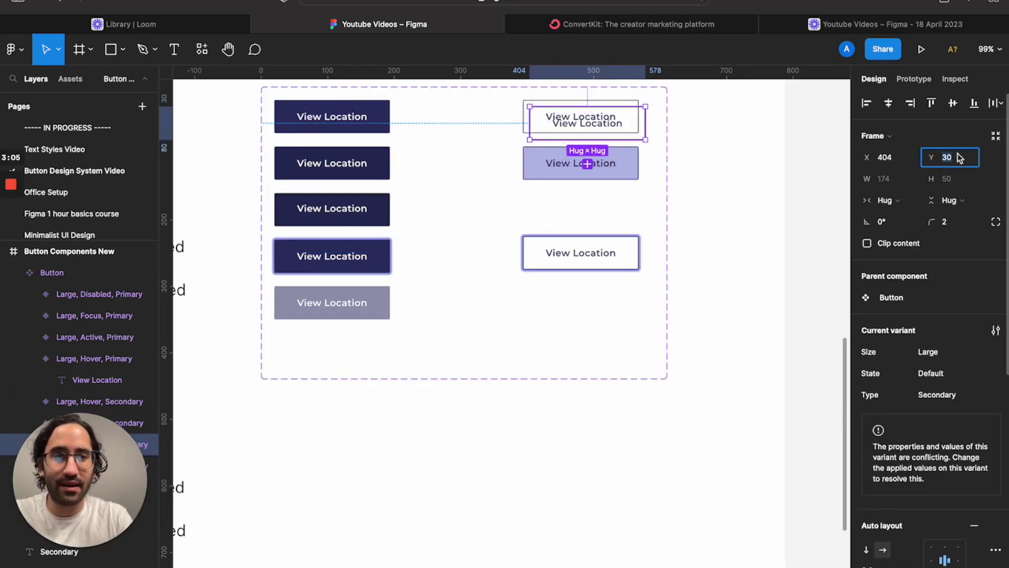
pyautogui.hotkey('shift', 'Up')
pyautogui.hotkey('shift', 'Up')
pyautogui.hotkey('shift', 'Up')
pyautogui.hotkey('shift', 'Up')
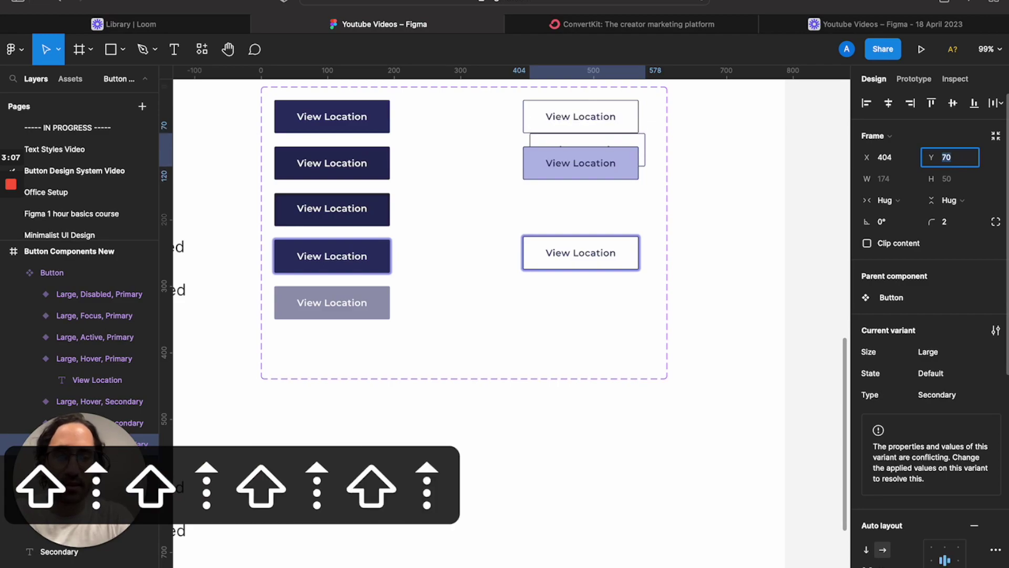
pyautogui.write('170')
pyautogui.press('Return')
pyautogui.moveTo(562, 213); pyautogui.dragTo(552, 298)
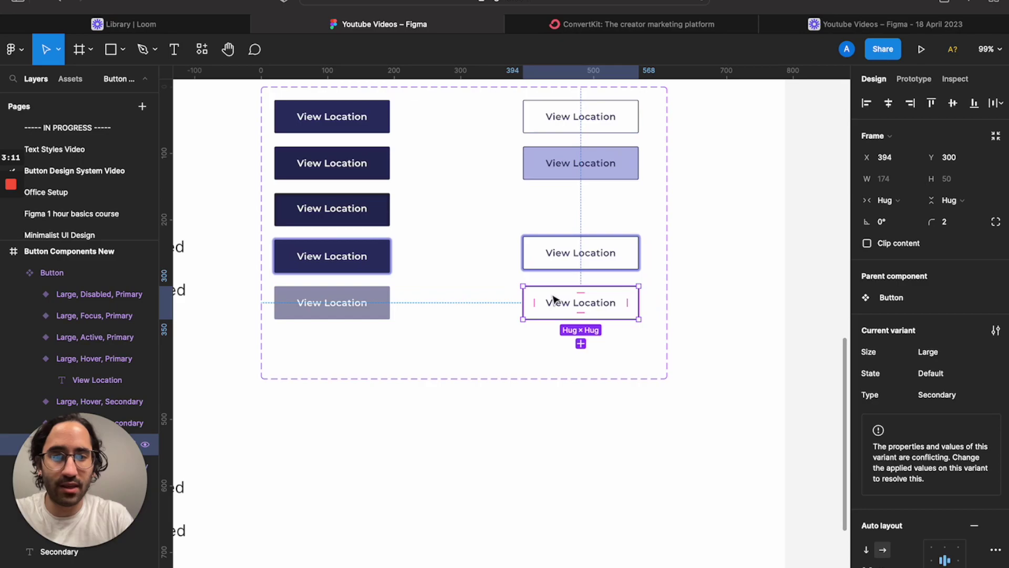
# - Set the layer opacity of the Secondary button in the Disabled row to 50% and deselect it
pyautogui.scroll(-3, 923, 334)
pyautogui.scroll(-5, 922, 335)
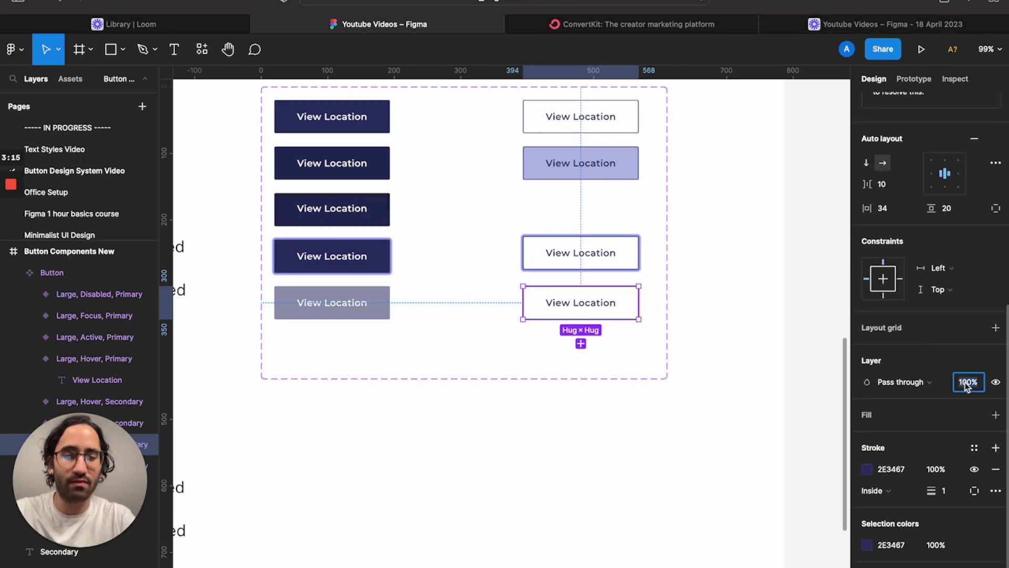
pyautogui.write('50')
pyautogui.press('Return')
pyautogui.click(728, 336)
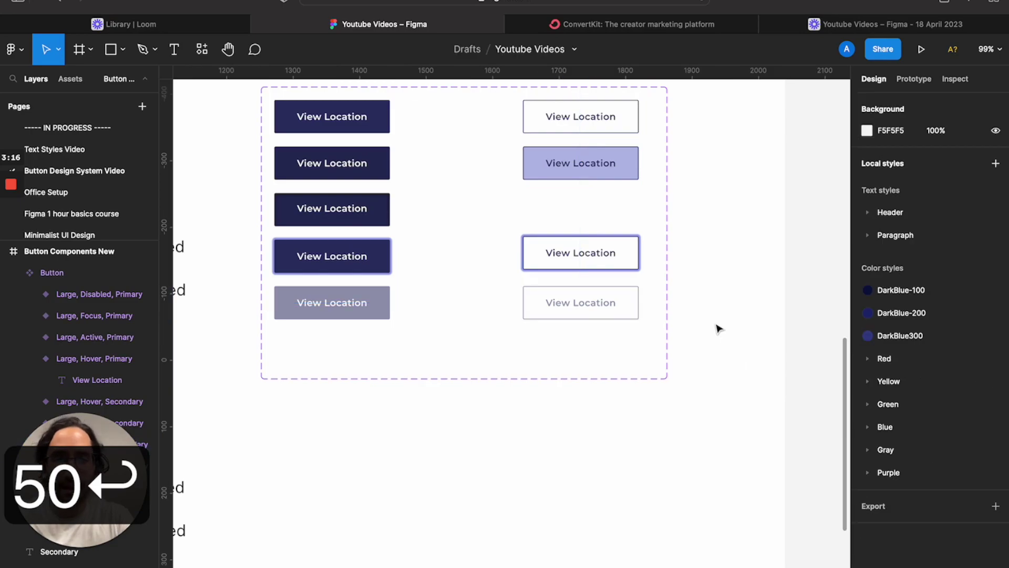
# - Set the State property of the Secondary button in the Disabled row to Disabled and deselect it
pyautogui.click(604, 253)
pyautogui.scroll(2, 603, 237)
pyautogui.click(610, 319)
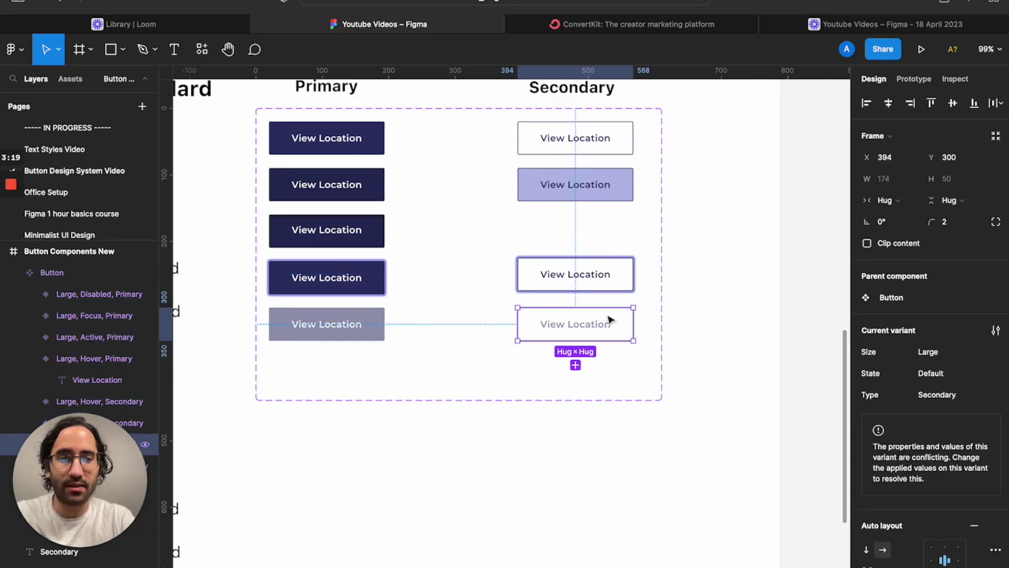
pyautogui.click(941, 374)
pyautogui.write('Disabled')
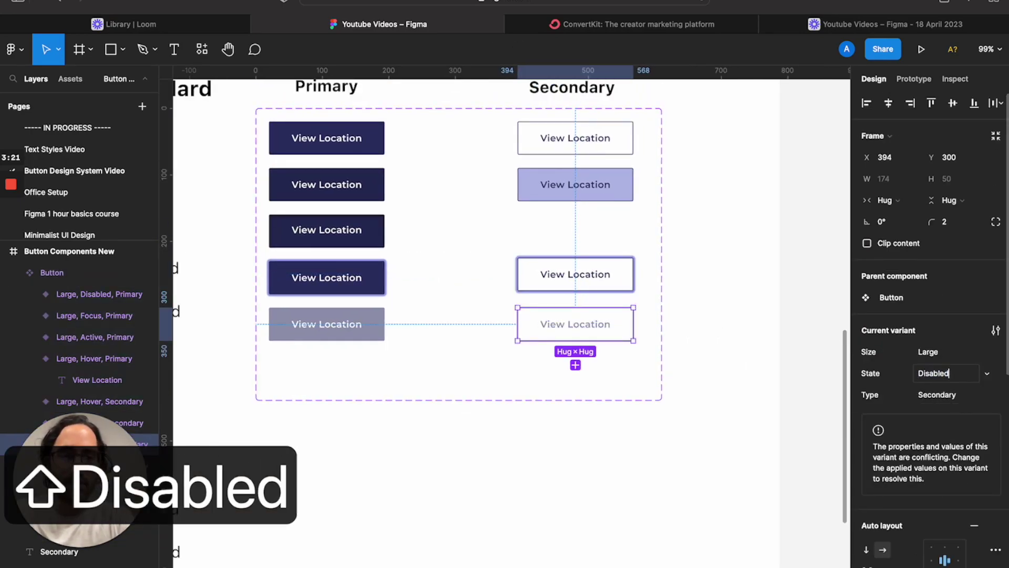
pyautogui.press('Return')
pyautogui.click(735, 313)
pyautogui.scroll(-2, 735, 313)
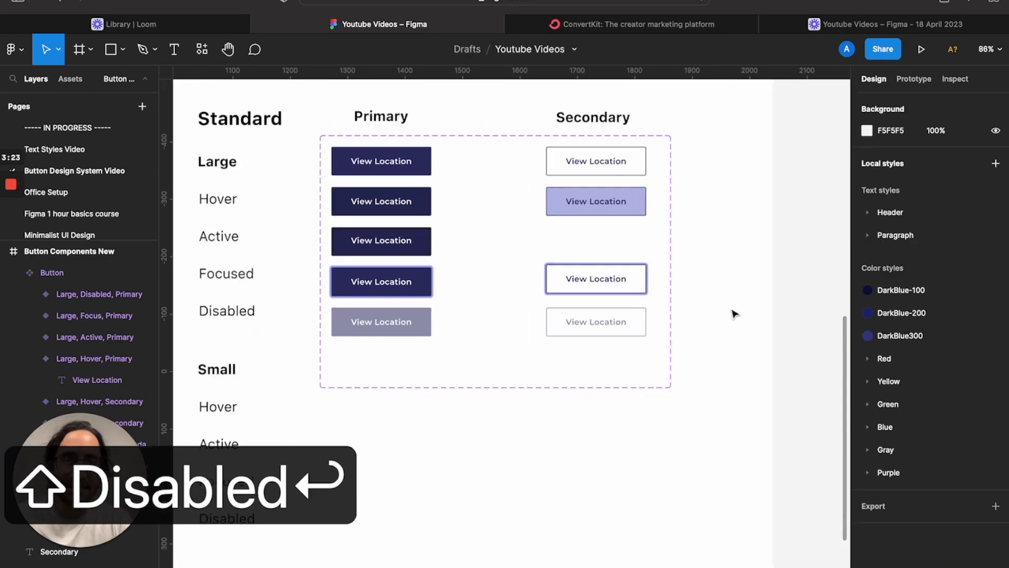
pyautogui.scroll(-2, 734, 314)
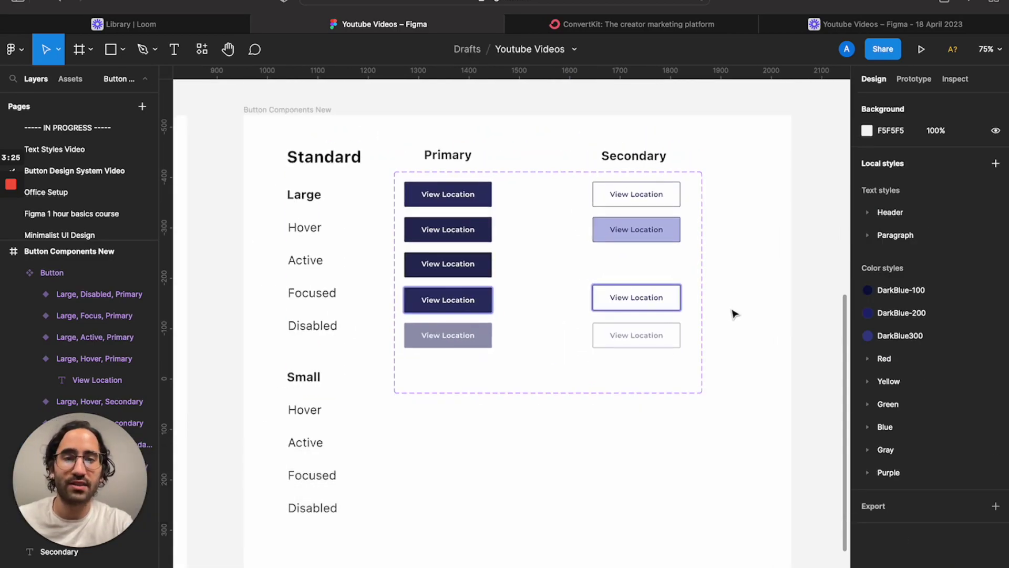
# - Check the Size, State and Type properties of the Secondary and Primary button variants one by one
pyautogui.click(657, 232)
pyautogui.click(665, 206)
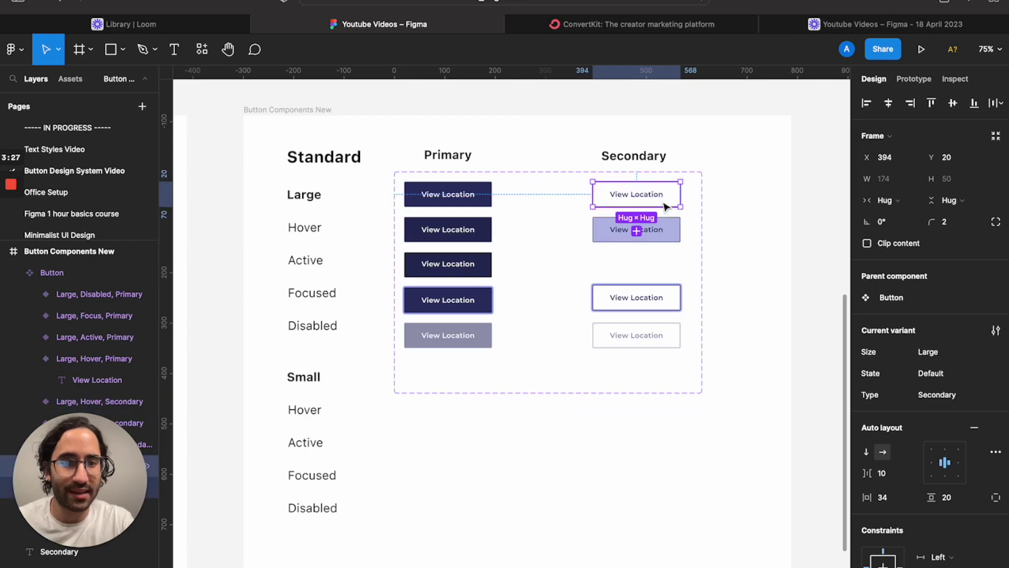
pyautogui.click(667, 302)
pyautogui.click(666, 342)
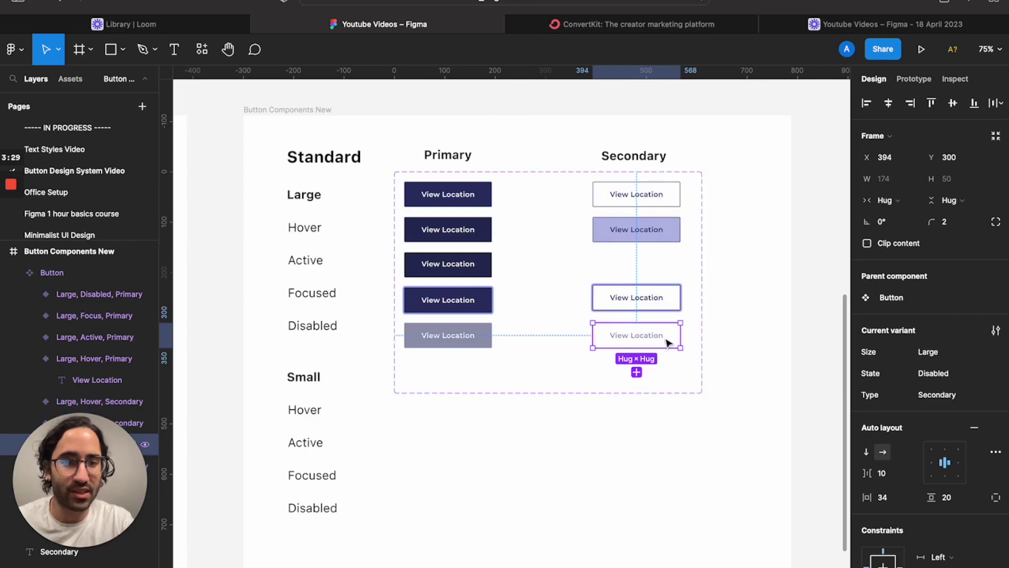
pyautogui.click(454, 338)
pyautogui.click(459, 308)
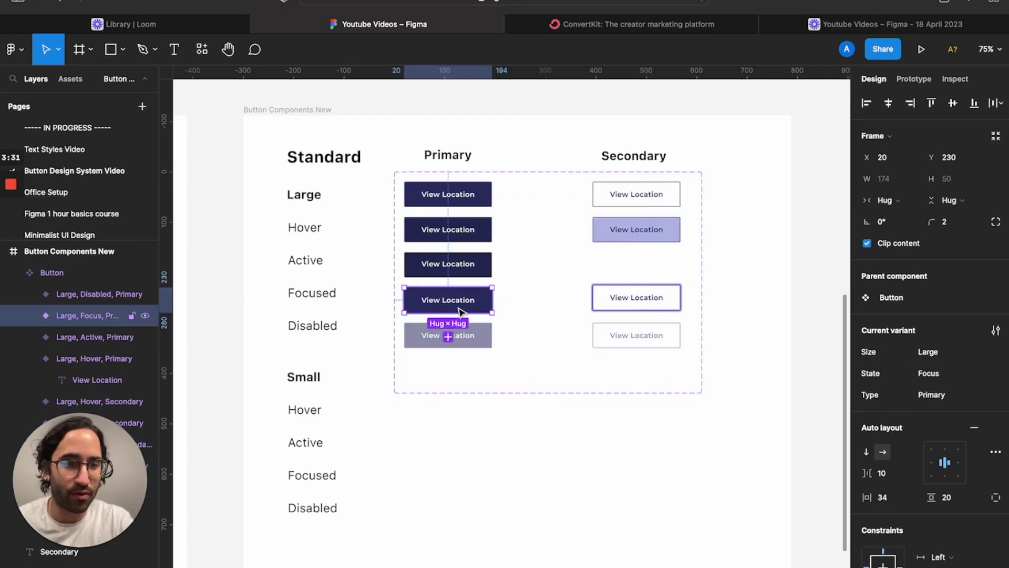
pyautogui.click(461, 267)
pyautogui.click(469, 234)
pyautogui.click(470, 201)
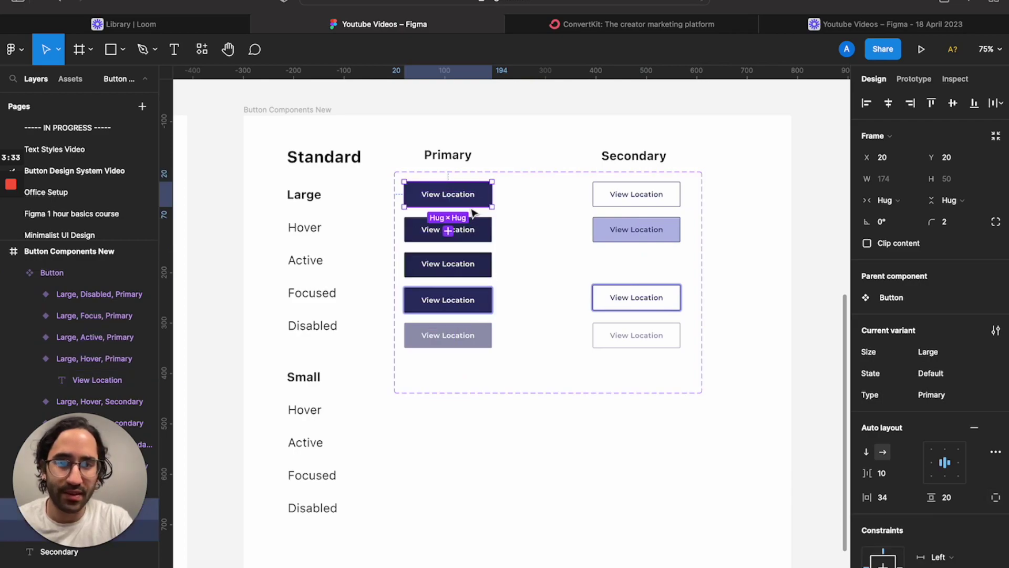
pyautogui.click(726, 166)
pyautogui.scroll(-2, 728, 167)
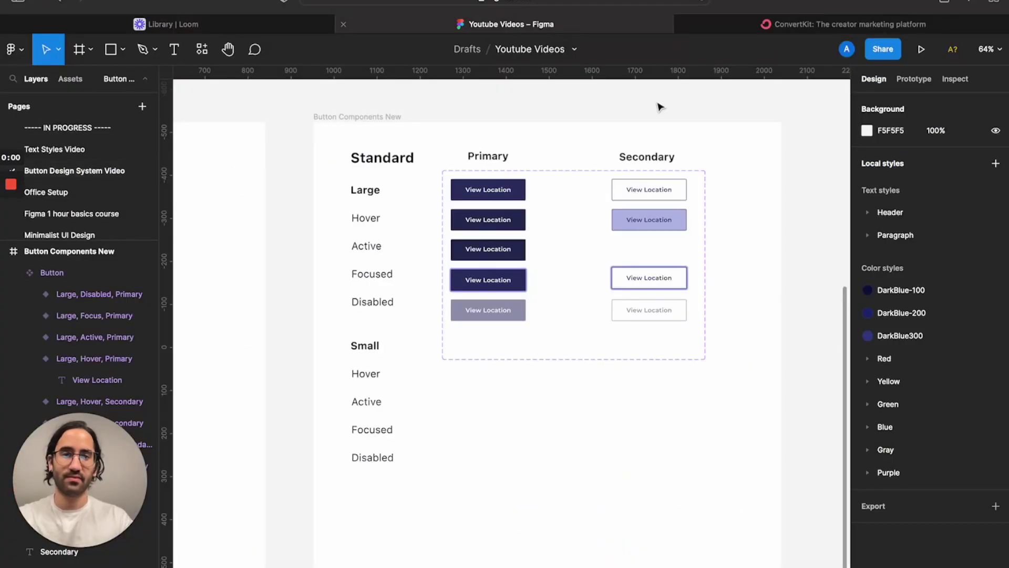
pyautogui.click(674, 156)
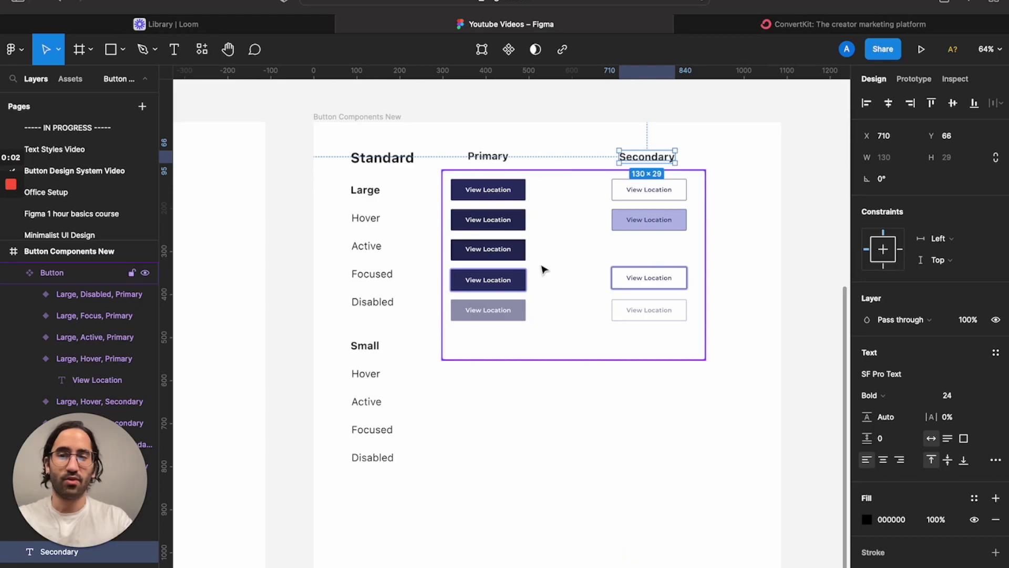
pyautogui.scroll(5, 541, 268)
pyautogui.click(513, 496)
pyautogui.scroll(-2, 513, 495)
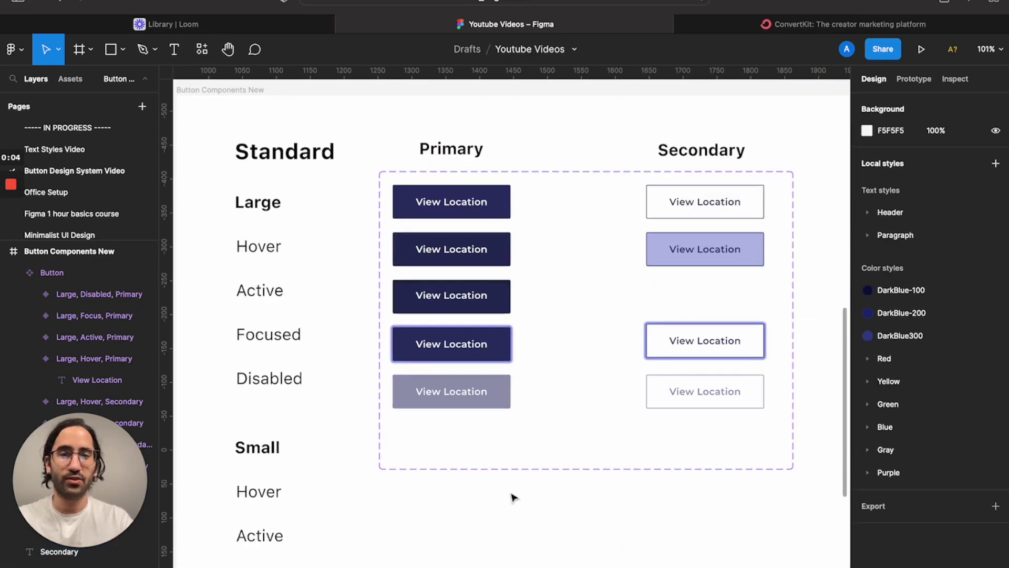
pyautogui.click(480, 235)
pyautogui.hscroll(3, 479, 234)
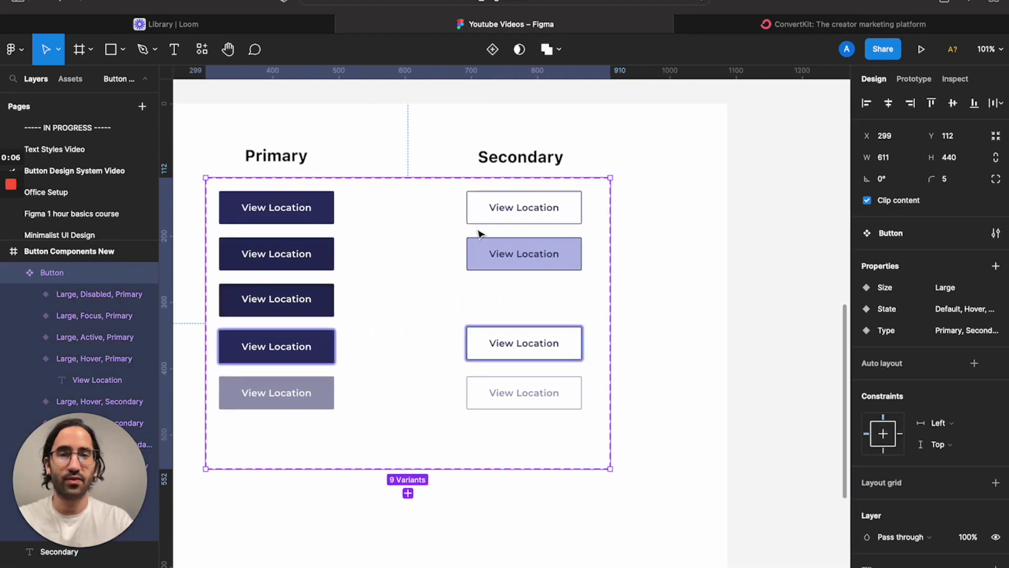
pyautogui.scroll(-3, 475, 231)
pyautogui.click(673, 167)
# - Duplicate the second home Screen frame and place the copy beside the Button Components New frame at X 2248, Y -566
pyautogui.scroll(-3, 672, 167)
pyautogui.scroll(5, 672, 167)
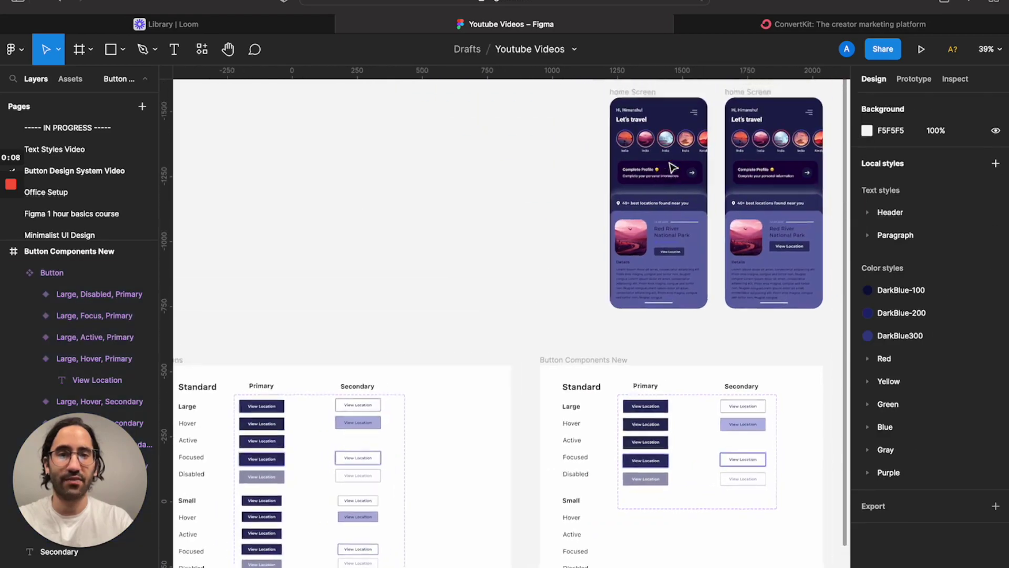
pyautogui.click(704, 127)
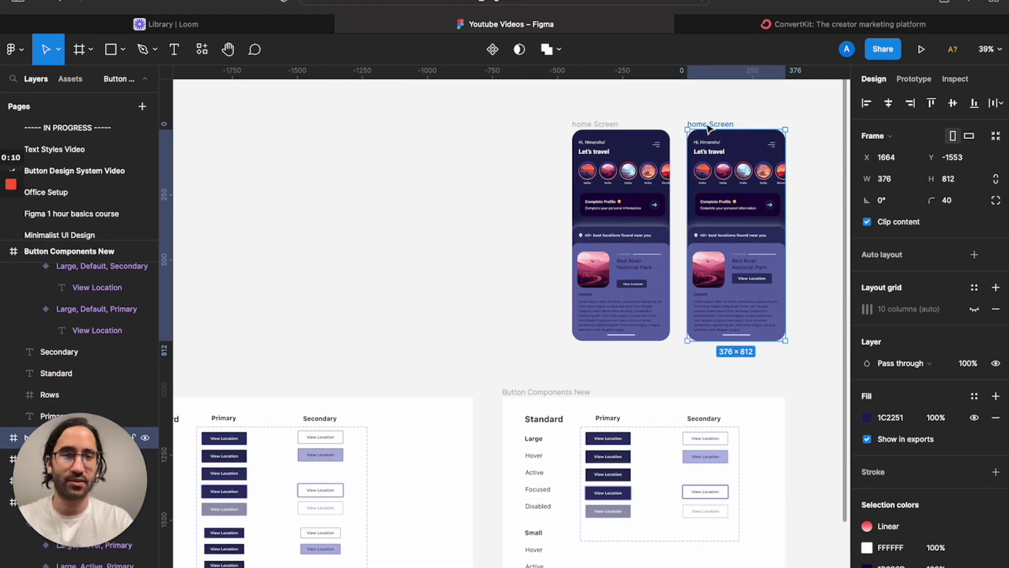
pyautogui.press('super+v')
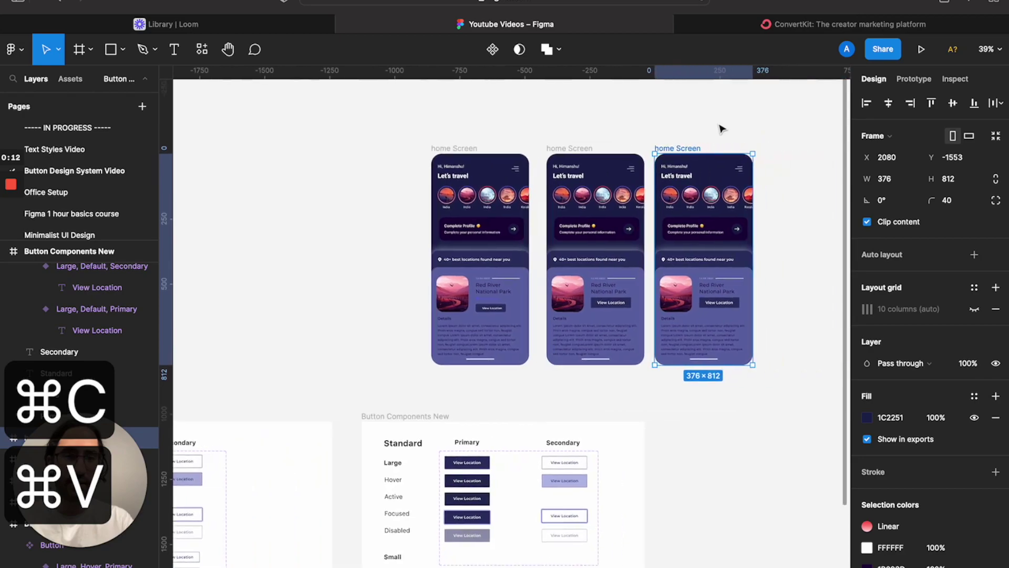
pyautogui.moveTo(701, 153); pyautogui.dragTo(745, 411)
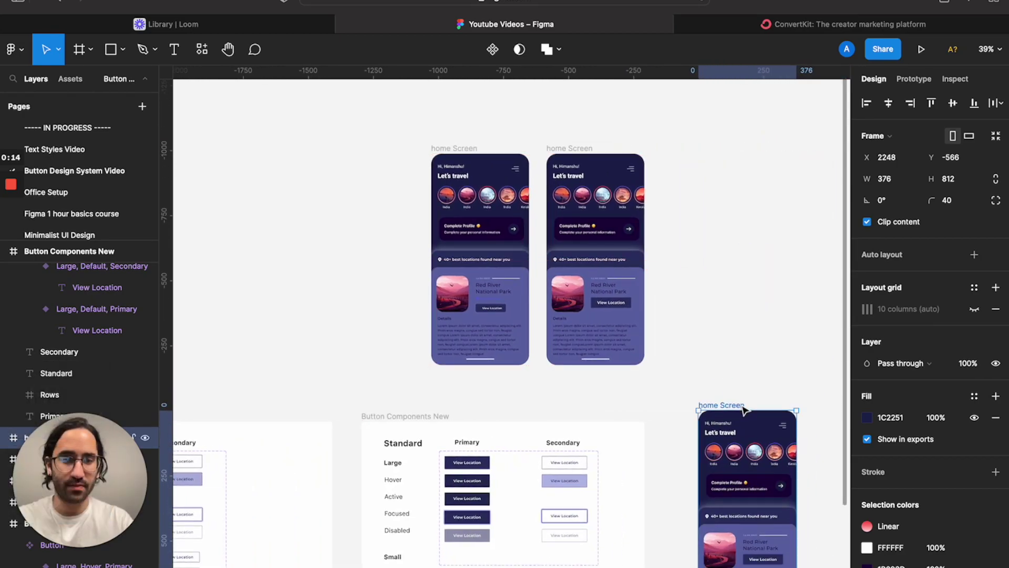
# - Delete the View Location button from the duplicated home Screen frame
pyautogui.scroll(-3, 743, 407)
pyautogui.scroll(10, 749, 500)
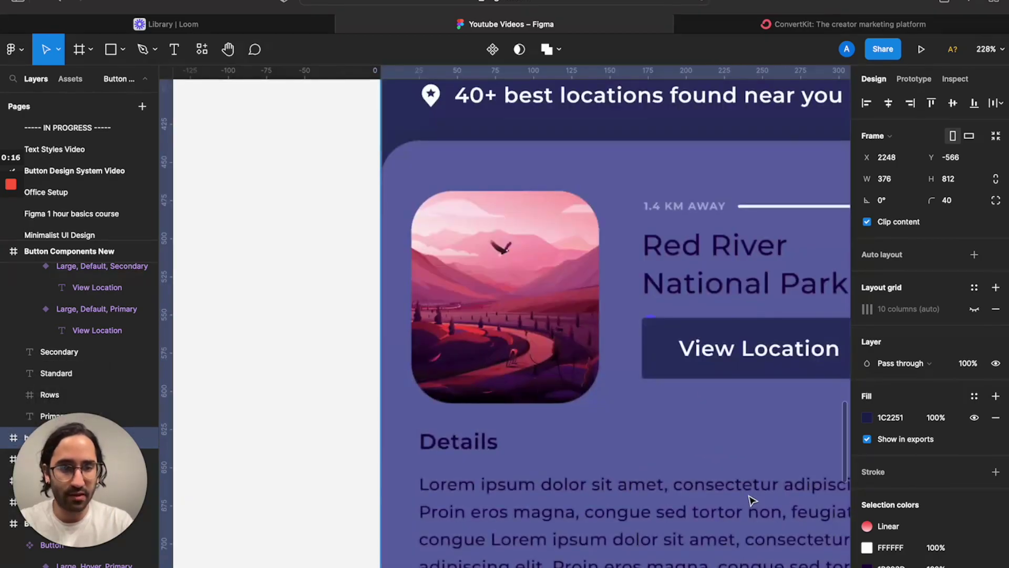
pyautogui.click(728, 377)
pyautogui.press('Escape')
pyautogui.scroll(-10, 697, 308)
# - Add a prototype interaction from the Large Default Primary button that changes to the Hover variant while hovering
pyautogui.hscroll(-5, 696, 307)
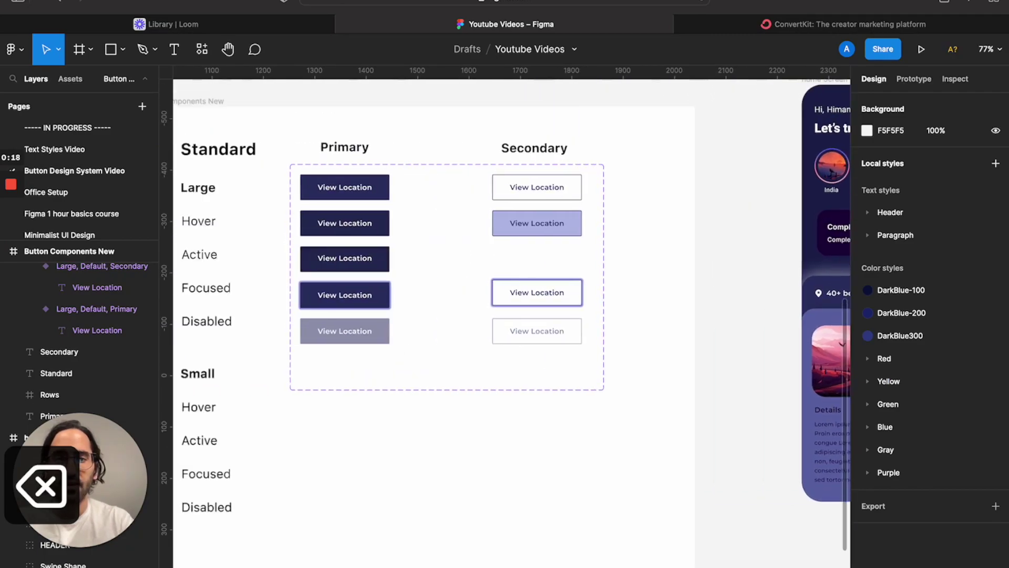
pyautogui.click(468, 185)
pyautogui.scroll(5, 469, 185)
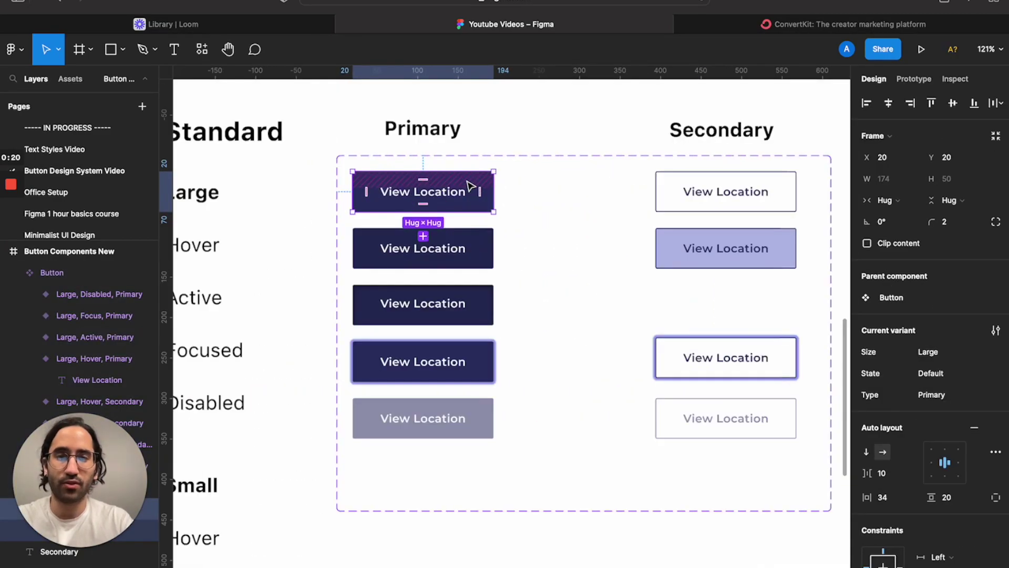
pyautogui.hscroll(-4, 646, 223)
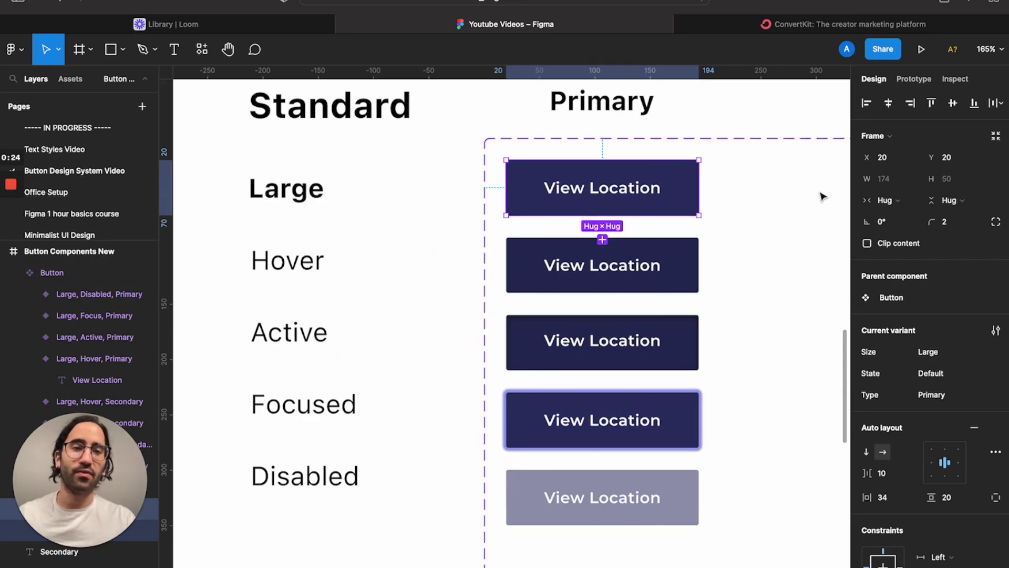
pyautogui.click(912, 80)
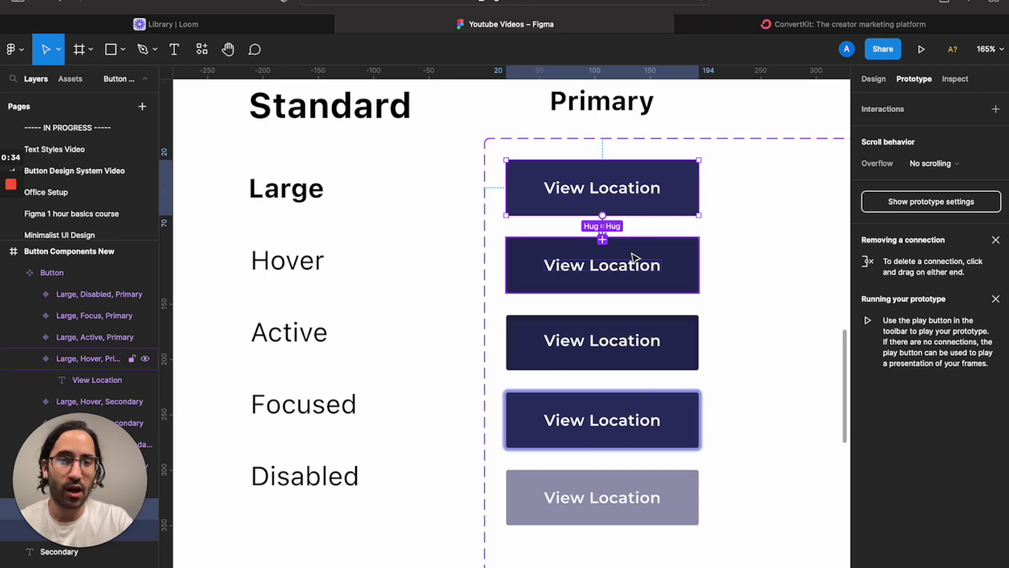
pyautogui.moveTo(636, 263); pyautogui.dragTo(635, 266)
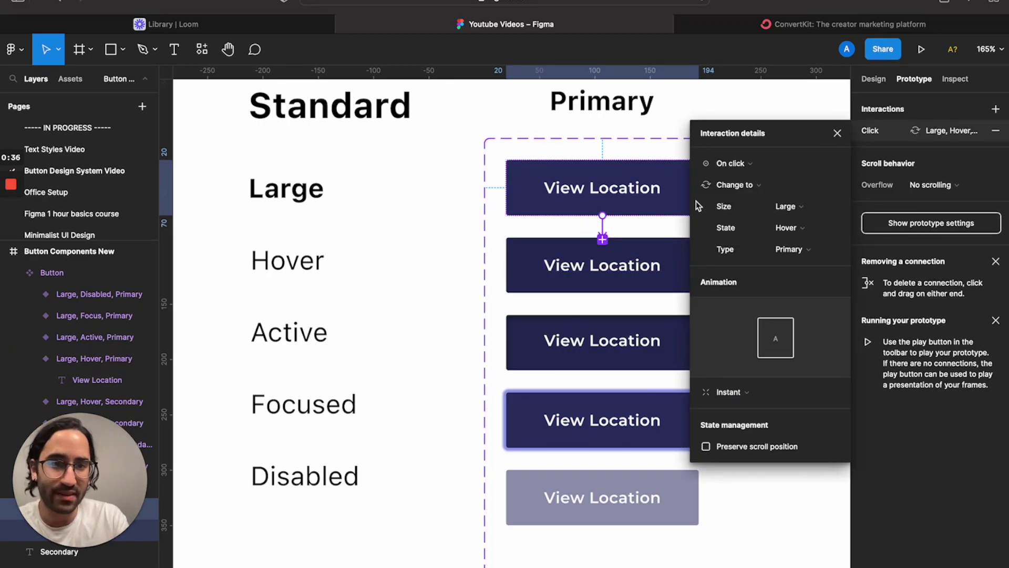
pyautogui.click(729, 166)
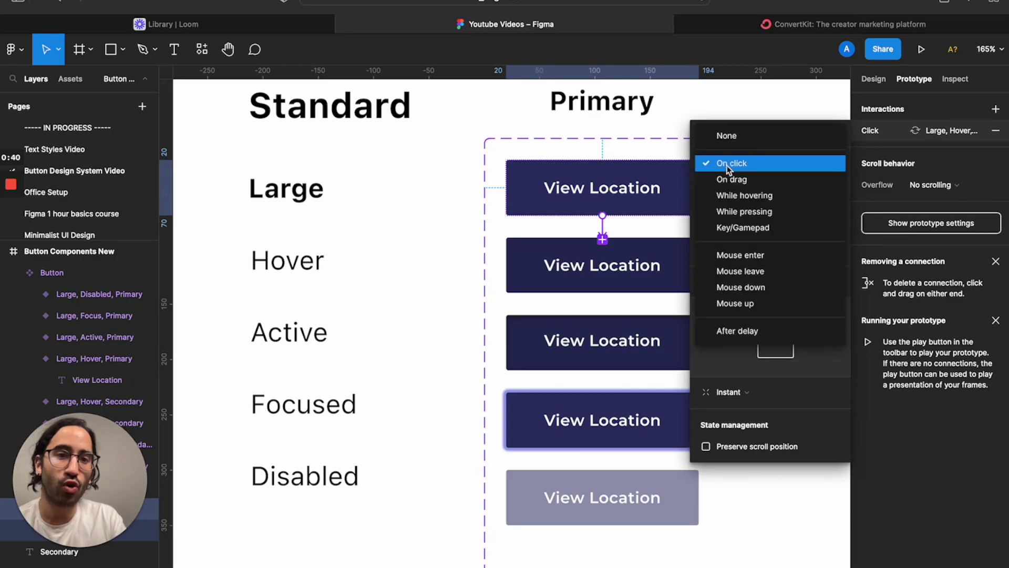
pyautogui.click(728, 196)
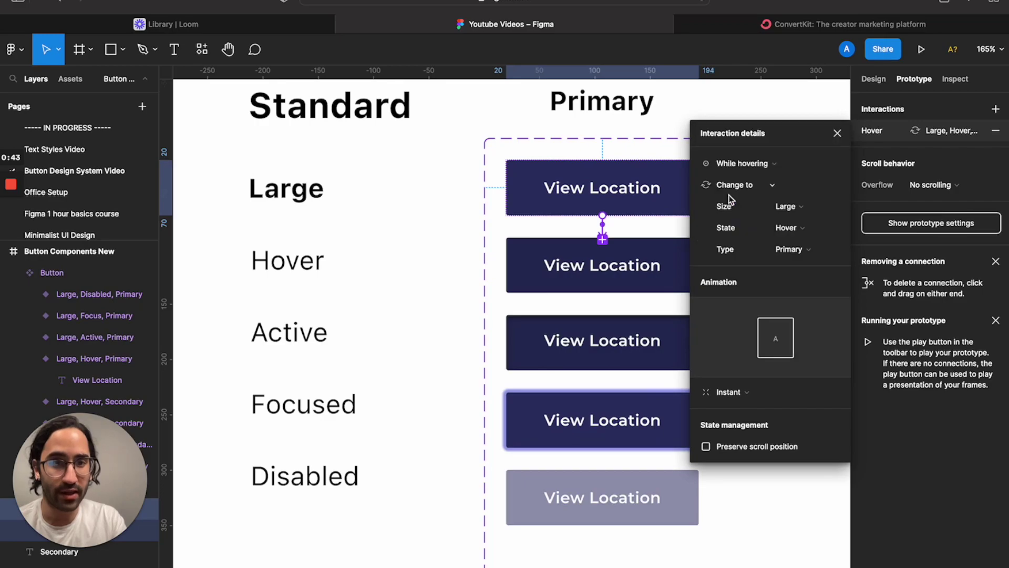
# - Add an interaction from the Large Hover Primary button that changes back to the Default variant on Mouse leave
pyautogui.click(659, 256)
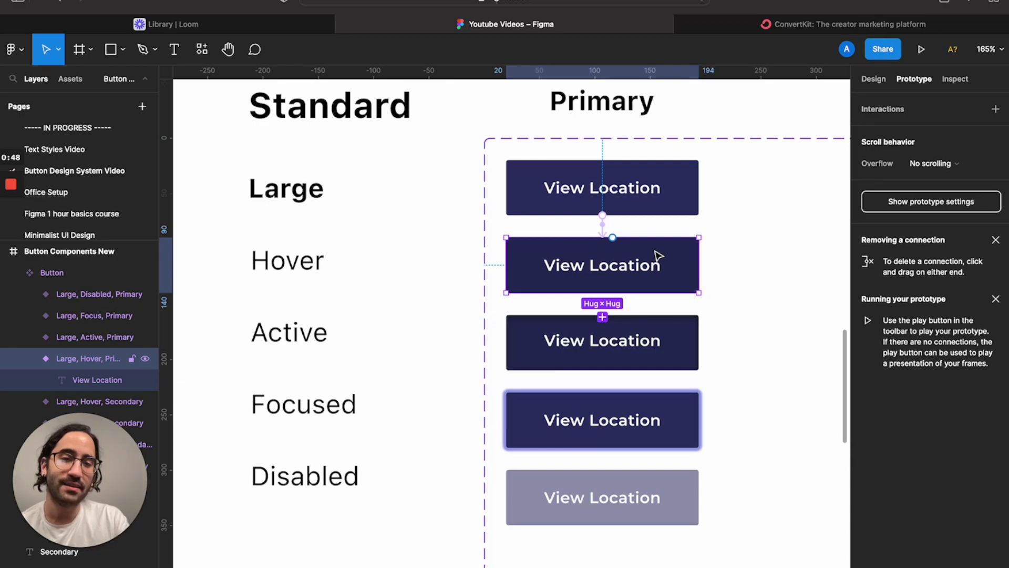
pyautogui.moveTo(619, 243); pyautogui.dragTo(670, 210)
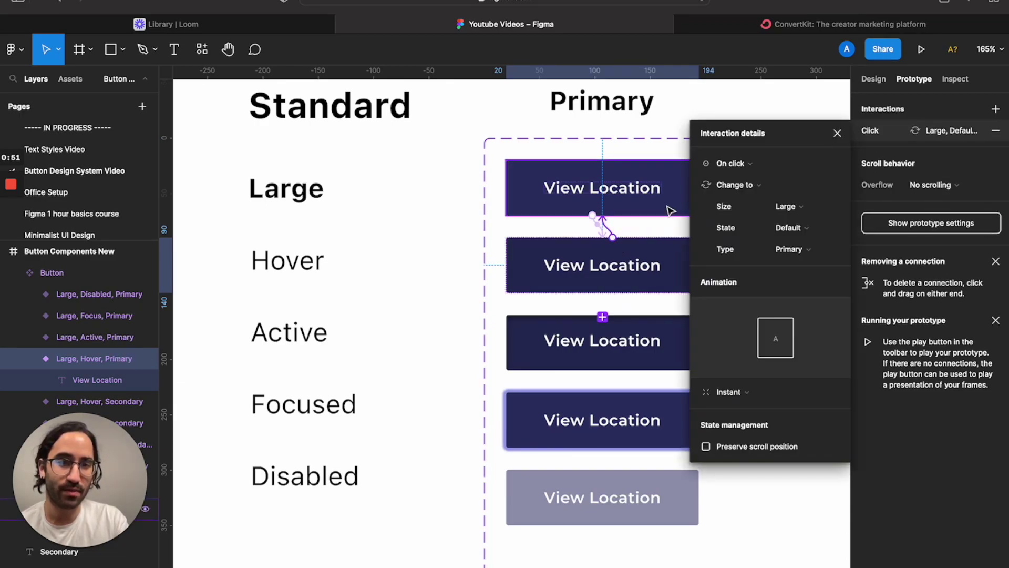
pyautogui.click(737, 172)
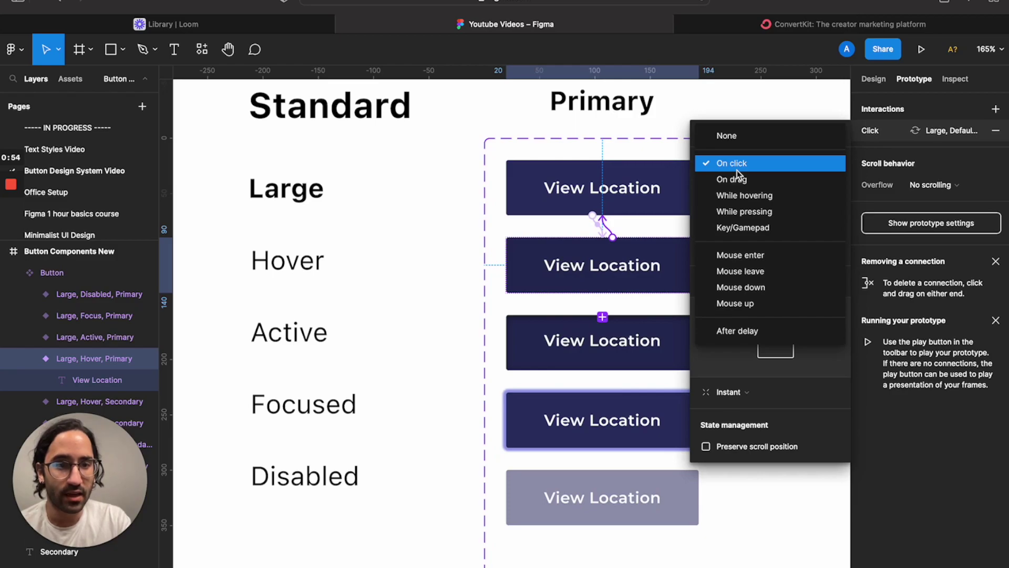
pyautogui.click(736, 271)
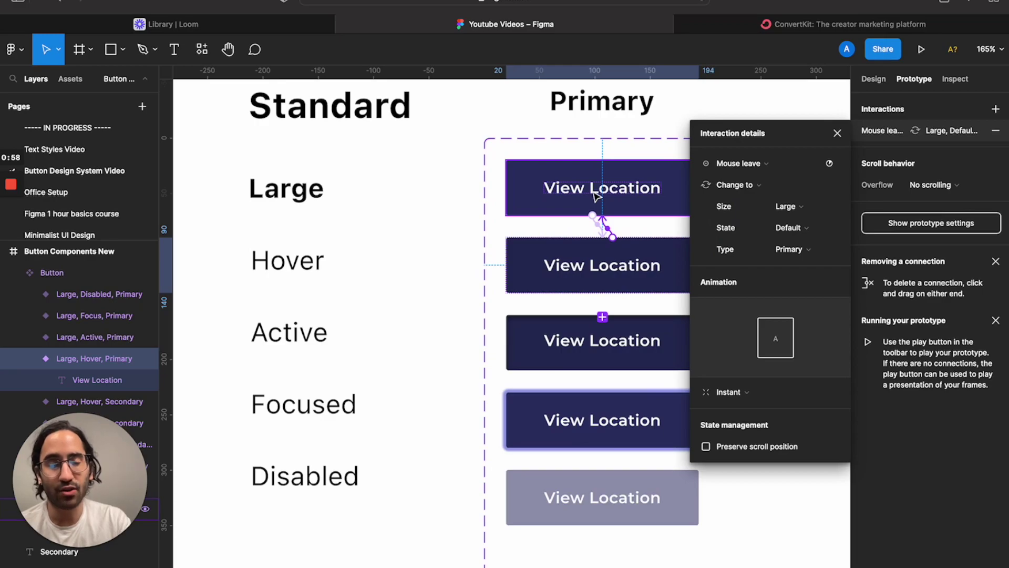
# - Add an interaction from the Large Hover Primary button that changes to the Active variant while pressing, and deselect it
pyautogui.click(541, 265)
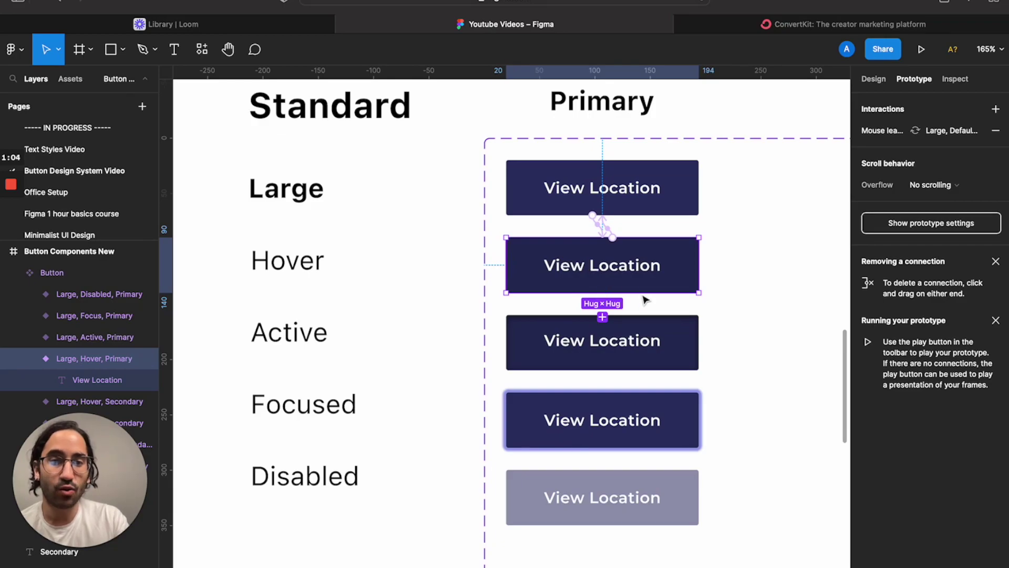
pyautogui.moveTo(602, 317); pyautogui.dragTo(631, 339)
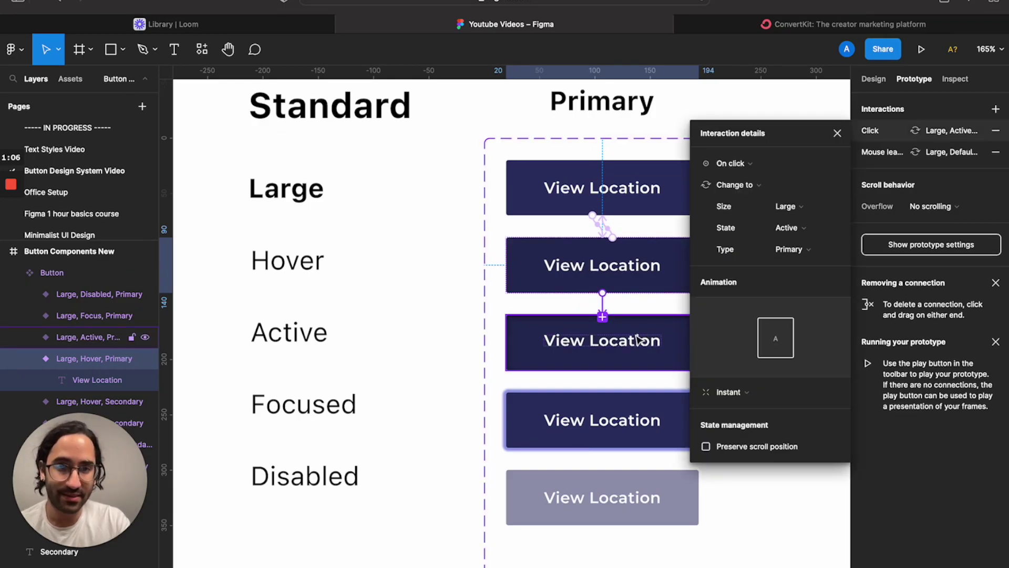
pyautogui.click(749, 166)
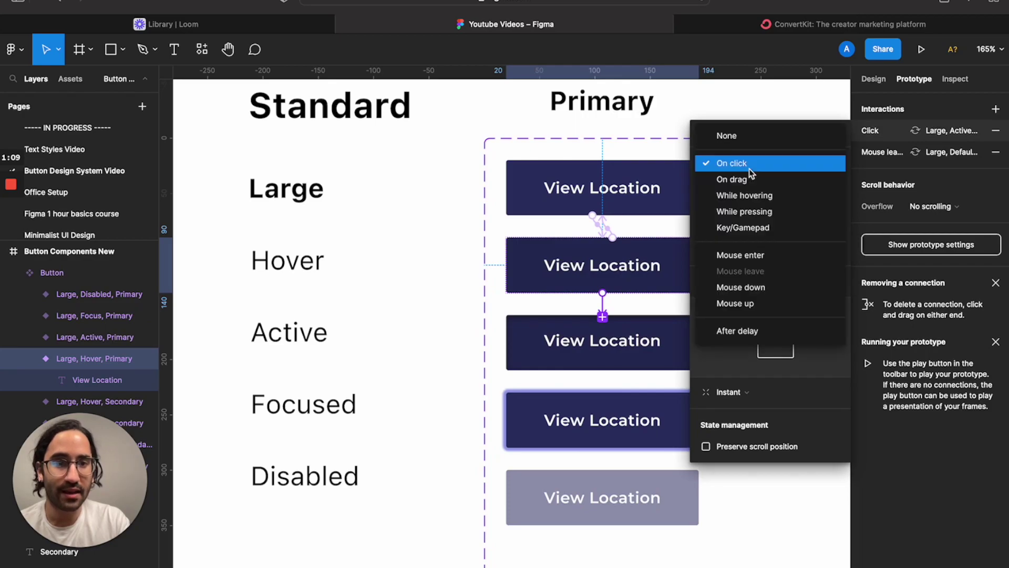
pyautogui.click(746, 211)
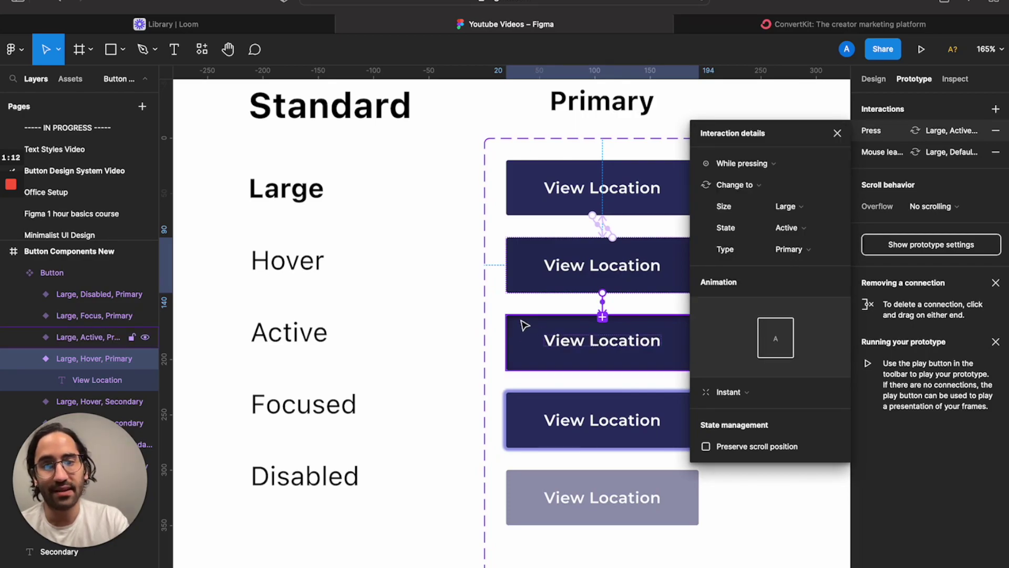
pyautogui.click(445, 349)
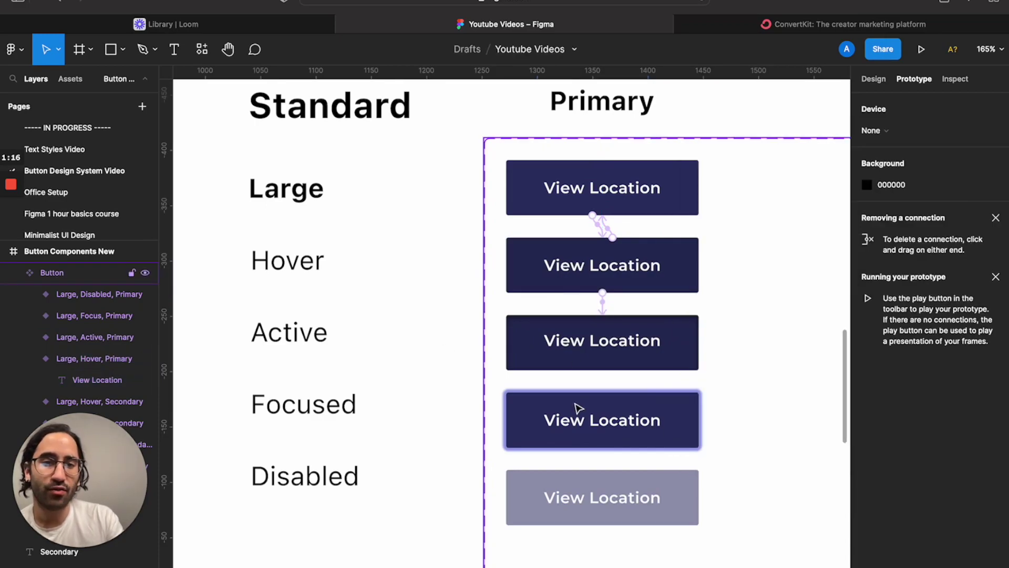
pyautogui.click(542, 409)
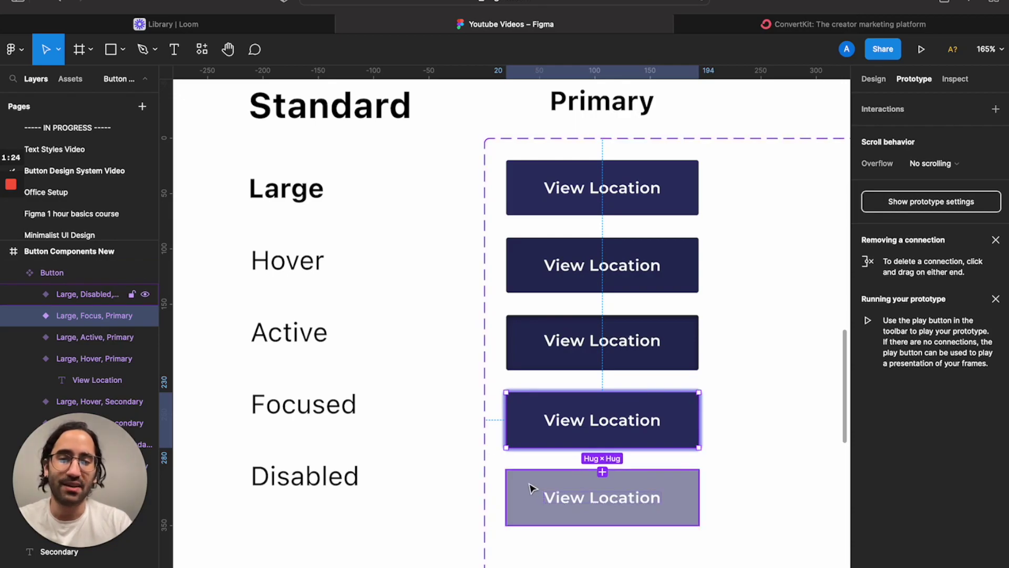
pyautogui.click(440, 364)
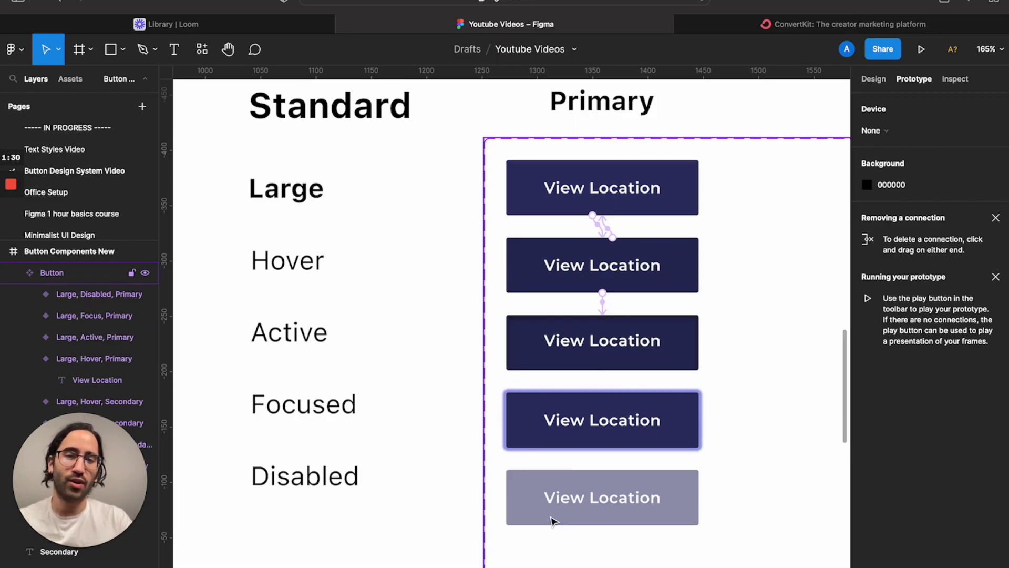
# - Insert a Button instance from the Button Components New local components into the home Screen frame, directly below the Red River National Park title
pyautogui.scroll(-6, 552, 520)
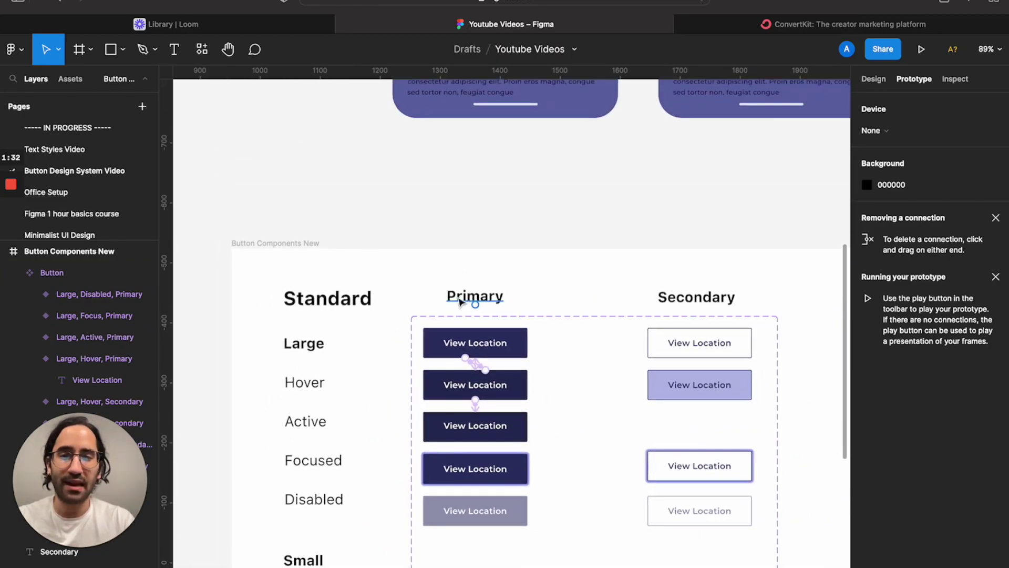
pyautogui.hscroll(10, 667, 200)
pyautogui.scroll(-3, 582, 225)
pyautogui.click(538, 223)
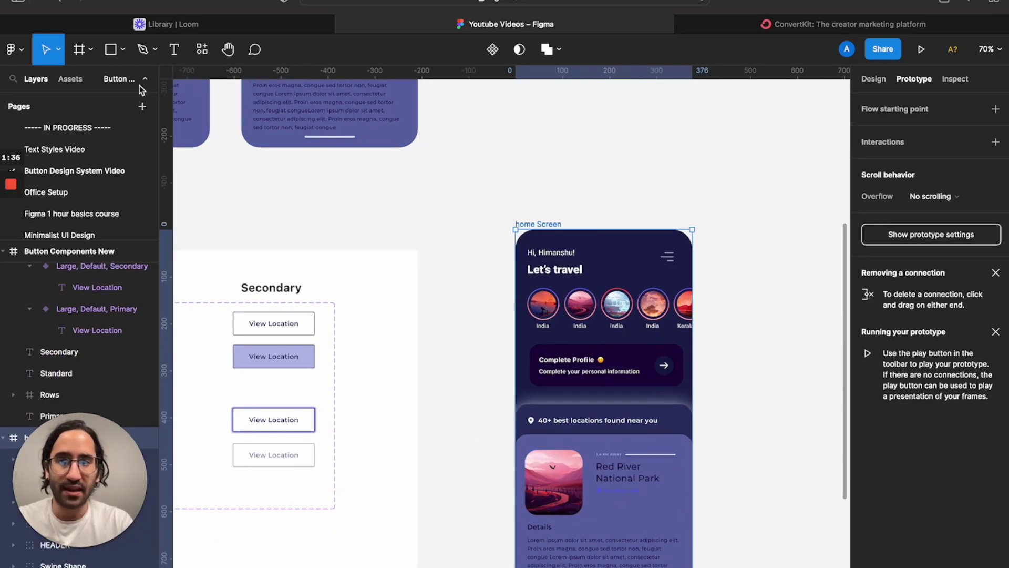
pyautogui.click(204, 49)
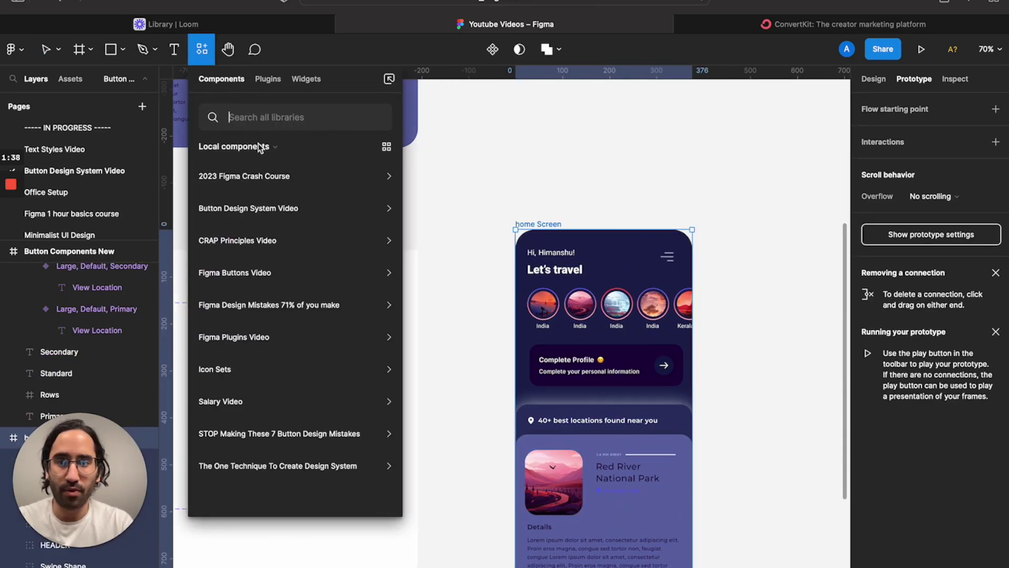
pyautogui.click(273, 210)
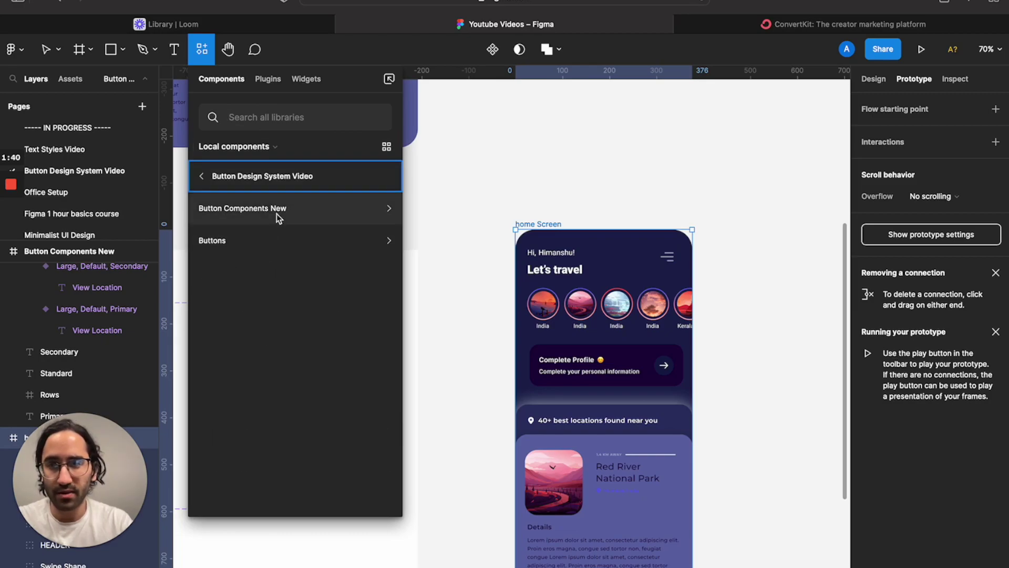
pyautogui.click(281, 213)
pyautogui.moveTo(245, 208); pyautogui.dragTo(664, 499)
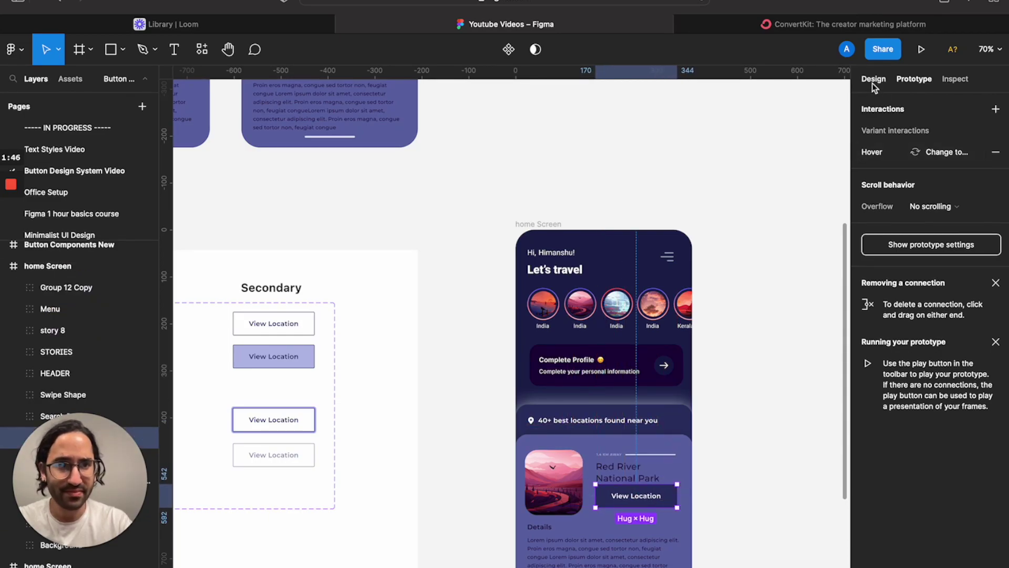
pyautogui.click(634, 196)
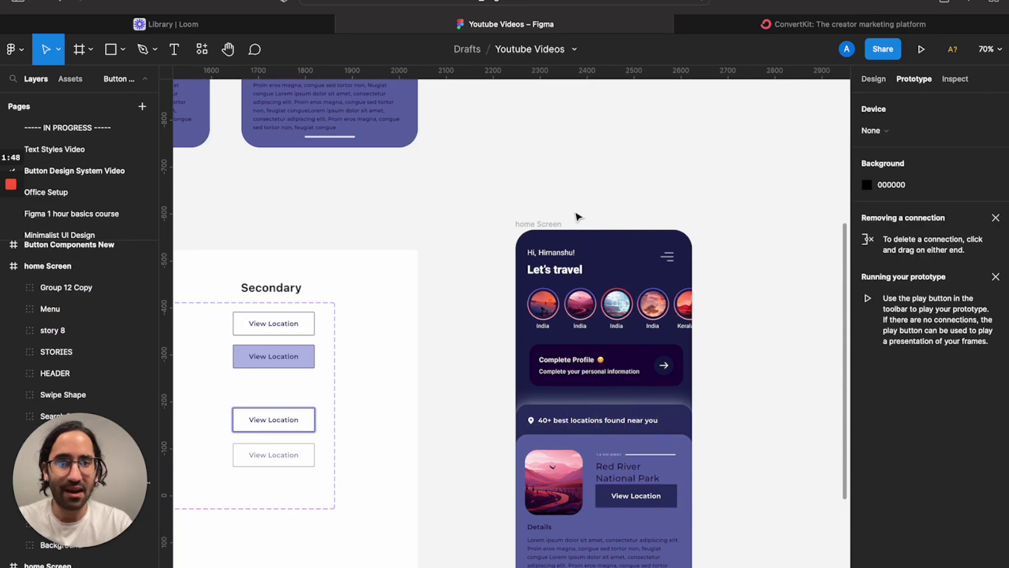
# - Preview the home Screen frame as a prototype, test the View Location button's hover and pressed interactions, and return to the design file
pyautogui.click(550, 224)
pyautogui.click(921, 50)
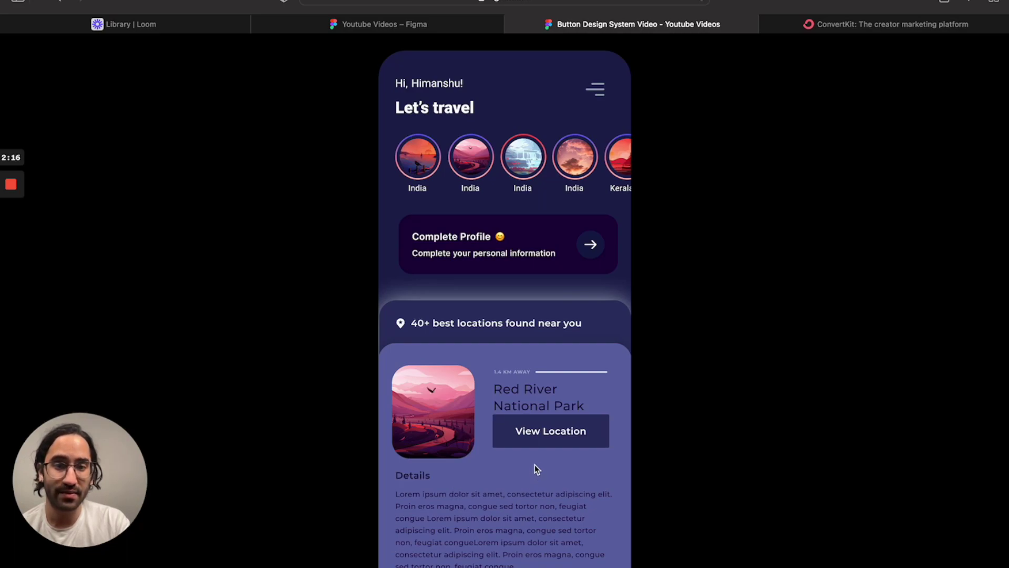
pyautogui.click(537, 440)
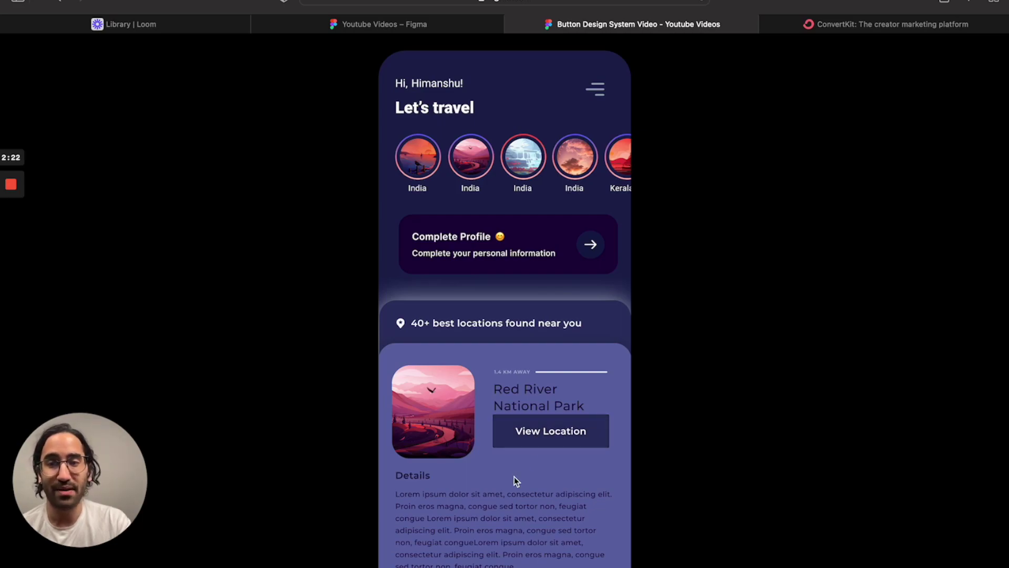
pyautogui.moveTo(389, 35)
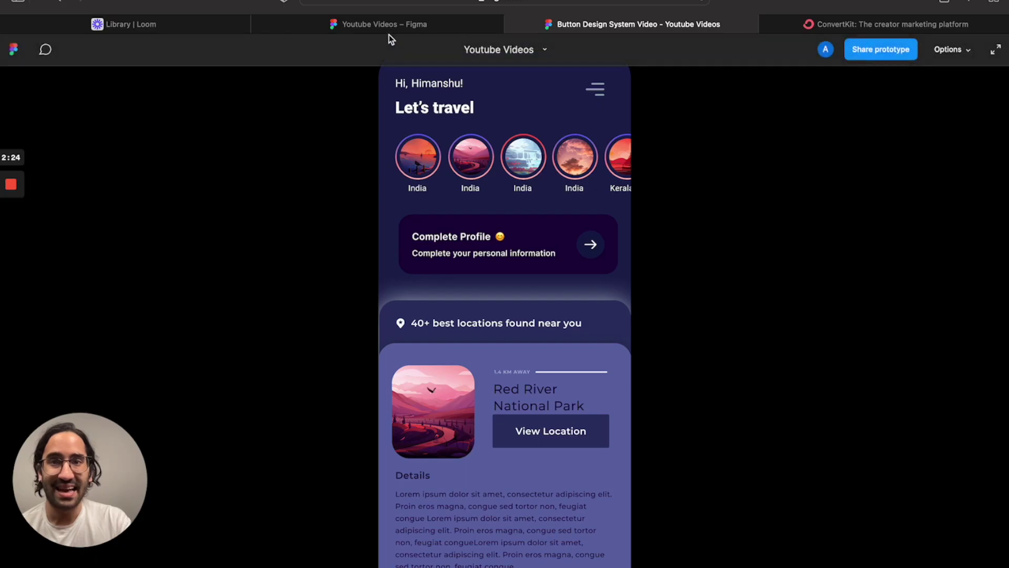
pyautogui.click(428, 26)
pyautogui.click(490, 294)
pyautogui.scroll(-2, 490, 297)
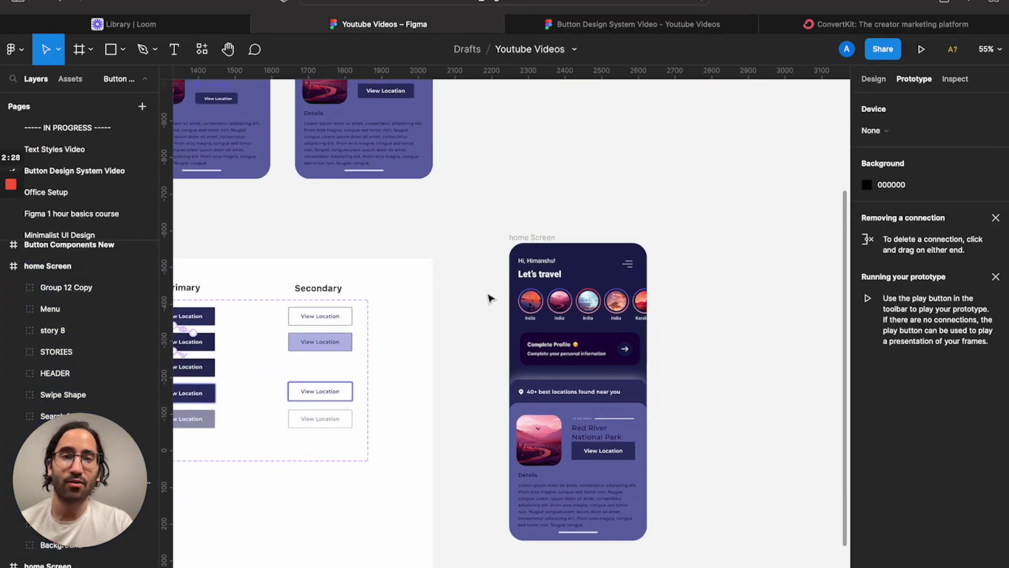
pyautogui.hscroll(-2, 488, 298)
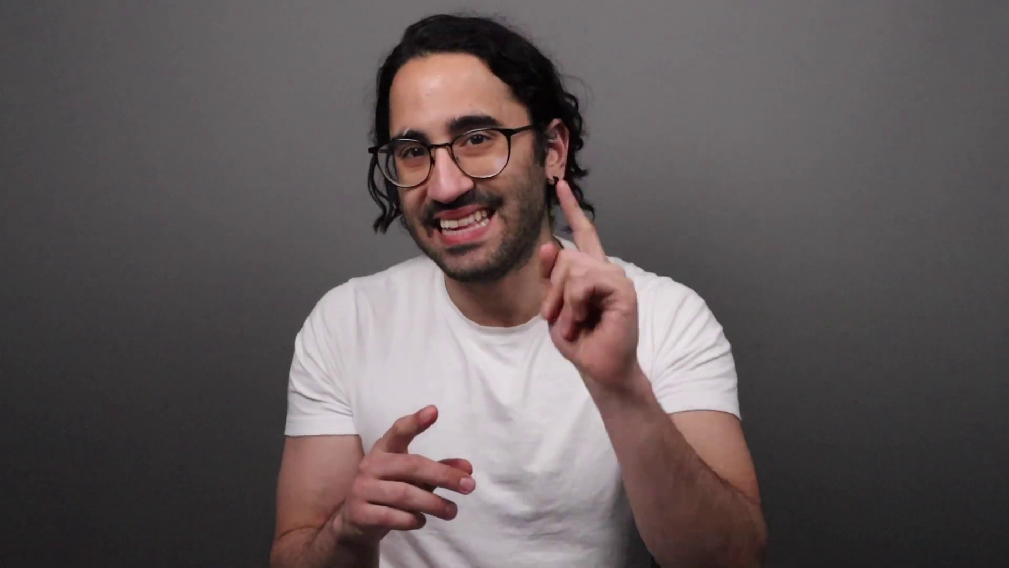